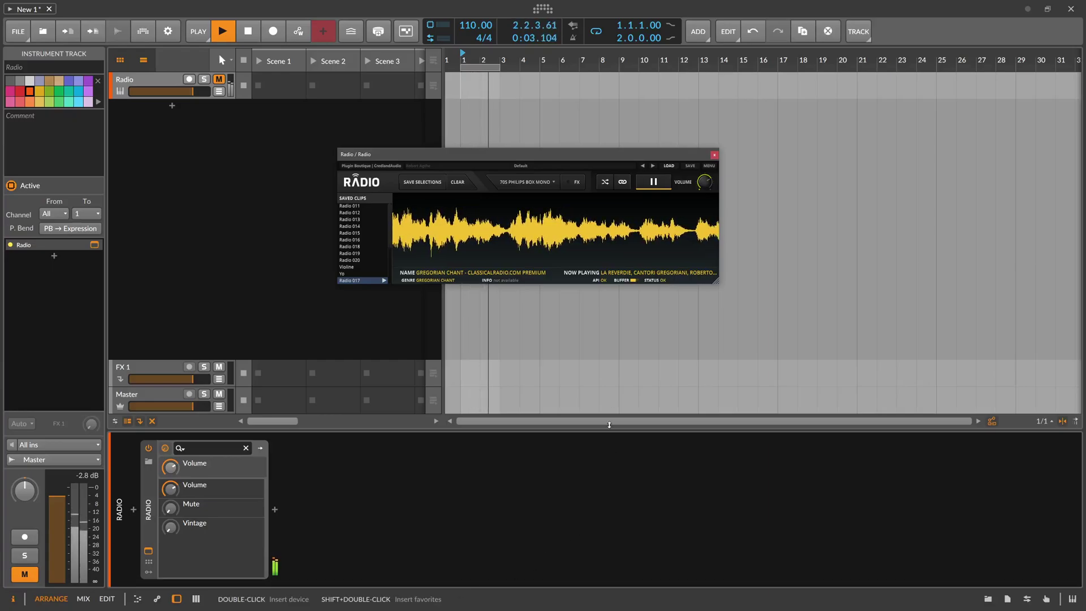
pyautogui.moveTo(520, 153); pyautogui.dragTo(523, 151)
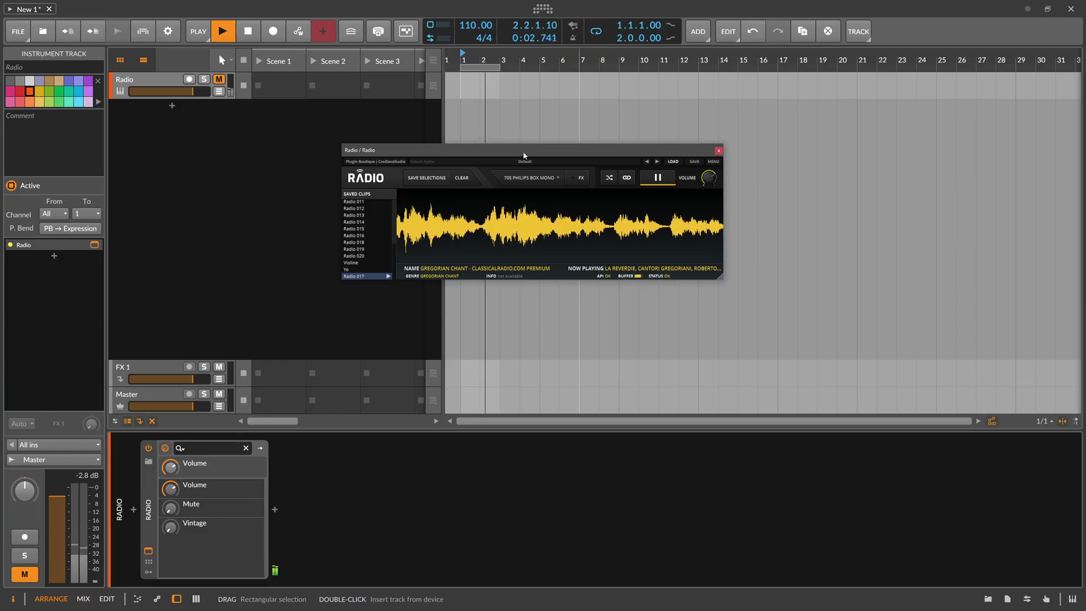
pyautogui.moveTo(523, 151); pyautogui.dragTo(518, 151)
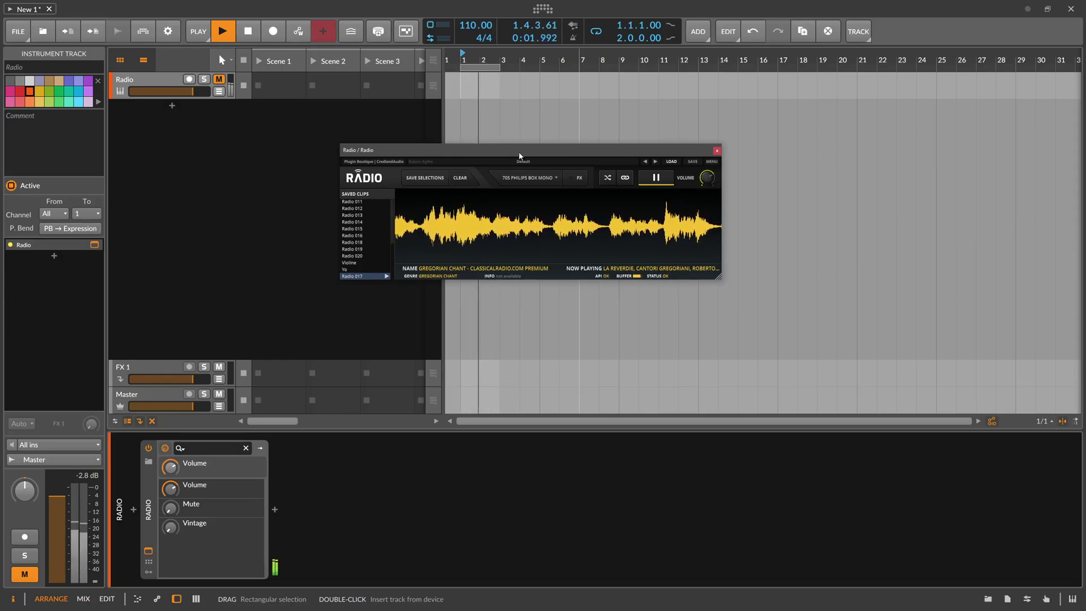
pyautogui.moveTo(519, 156); pyautogui.dragTo(495, 147)
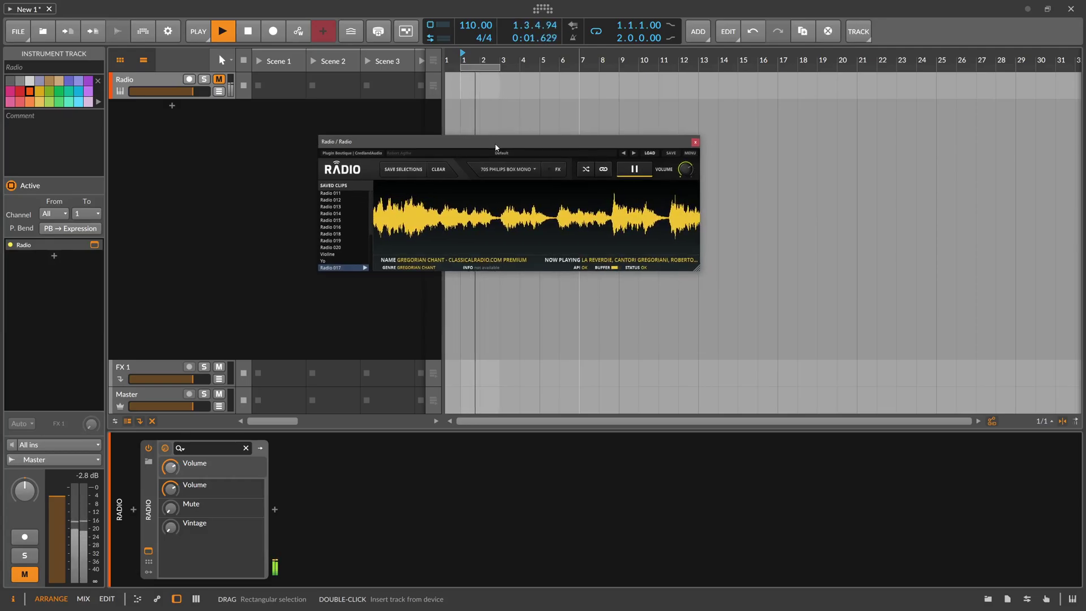
pyautogui.moveTo(496, 147); pyautogui.dragTo(488, 143)
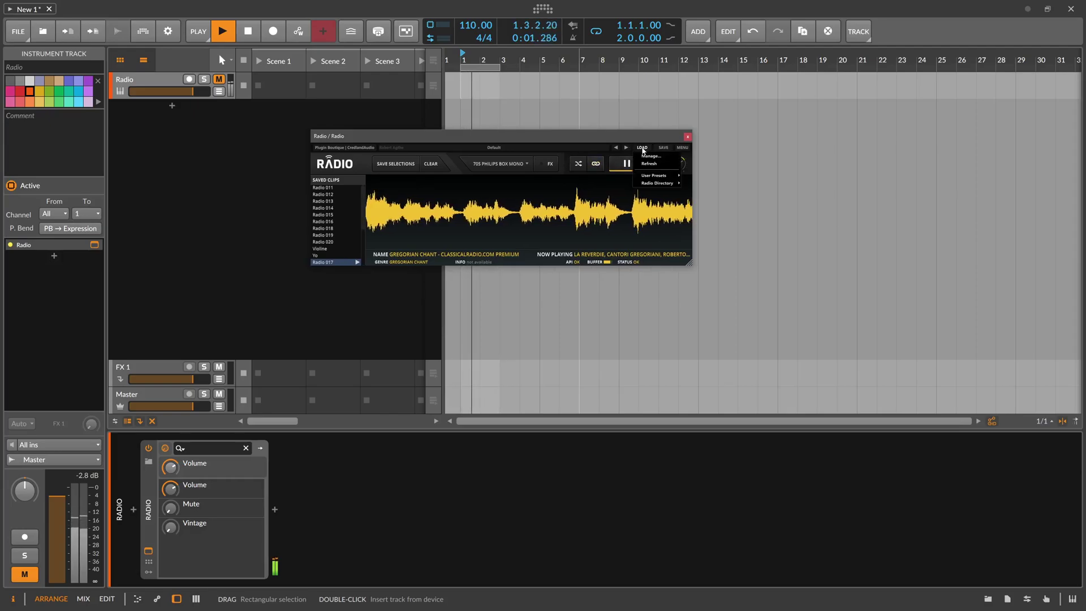
# Browse the Radio Directory's genre list, including the stations under Classical, and close it without loading a station.
pyautogui.moveTo(660, 186)
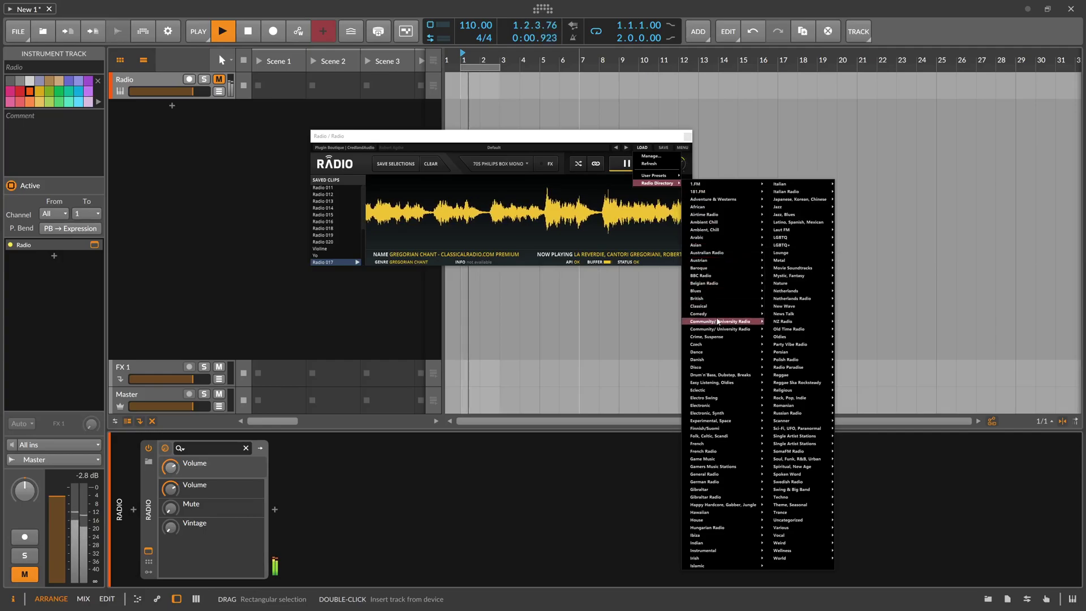
pyautogui.moveTo(720, 294)
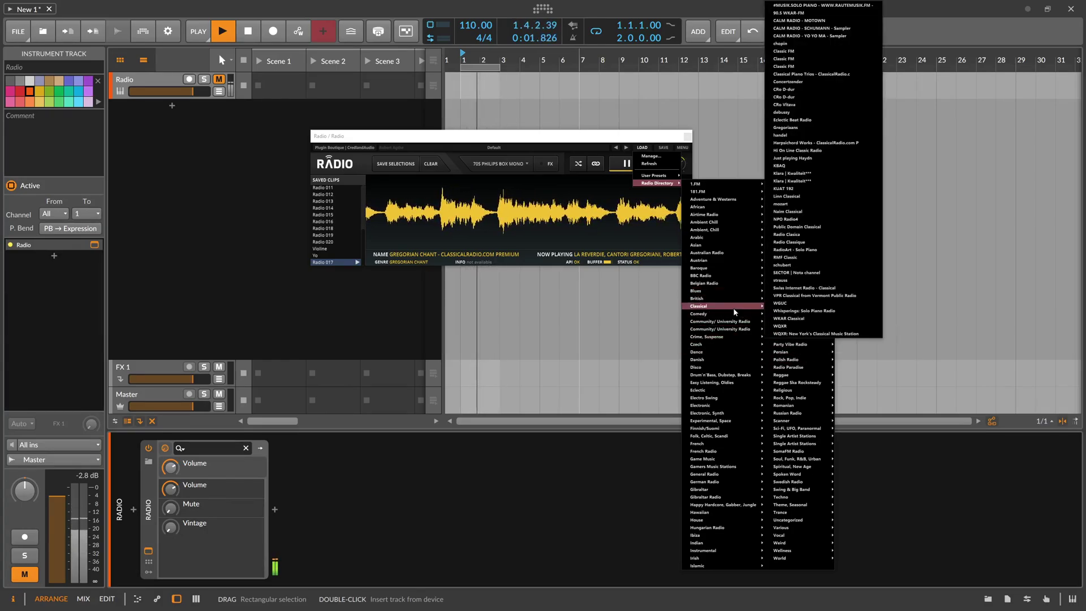
pyautogui.click(600, 146)
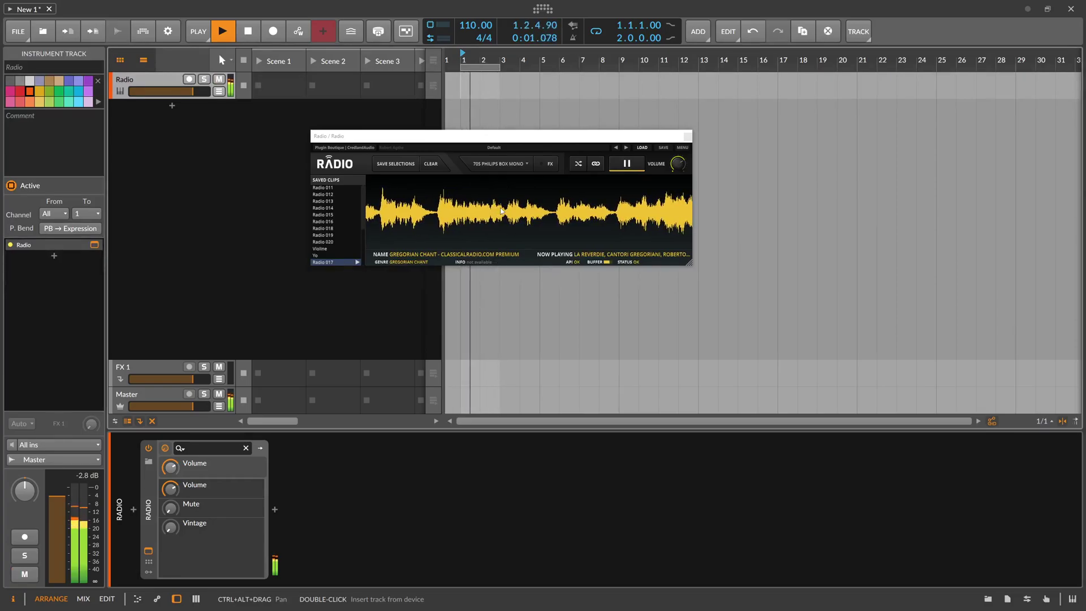
# Audition the Small Portable and Telephone Horn T65 C speaker presets on the radio stream and switch the FX off.
pyautogui.click(528, 167)
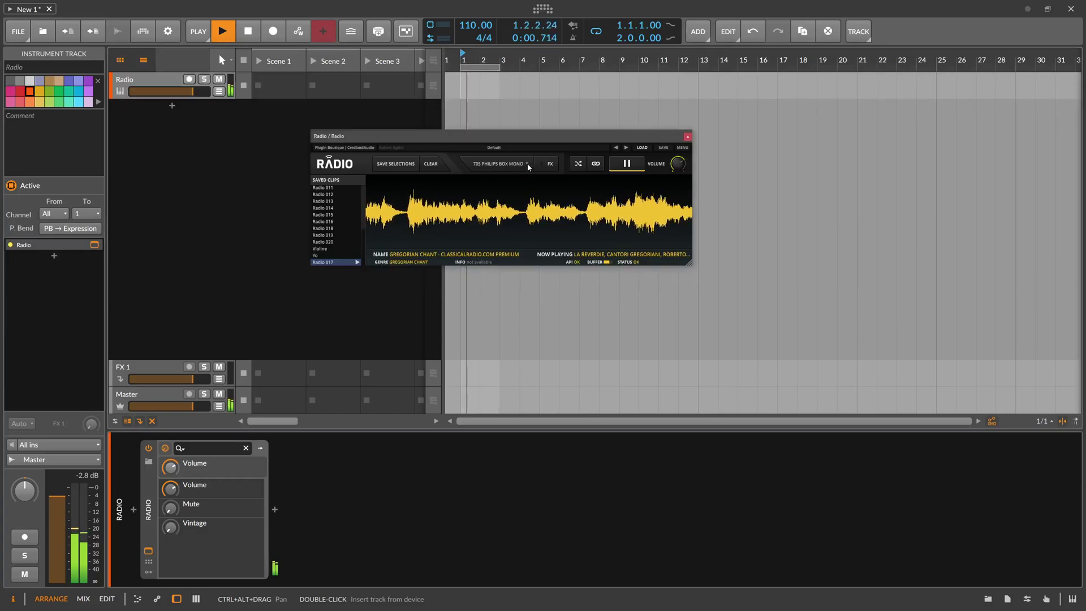
pyautogui.click(526, 164)
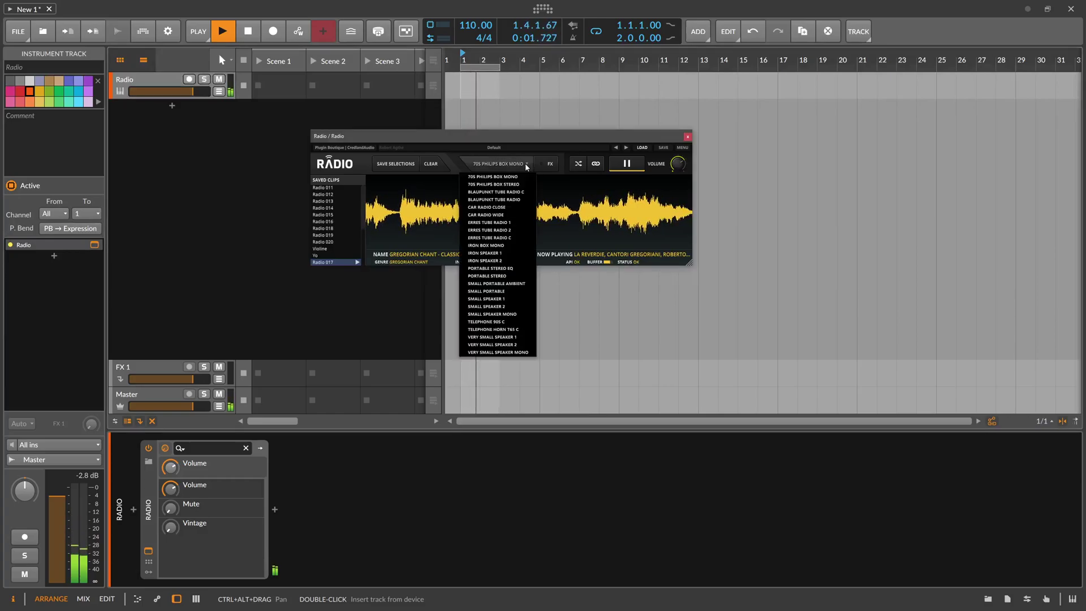
pyautogui.click(493, 291)
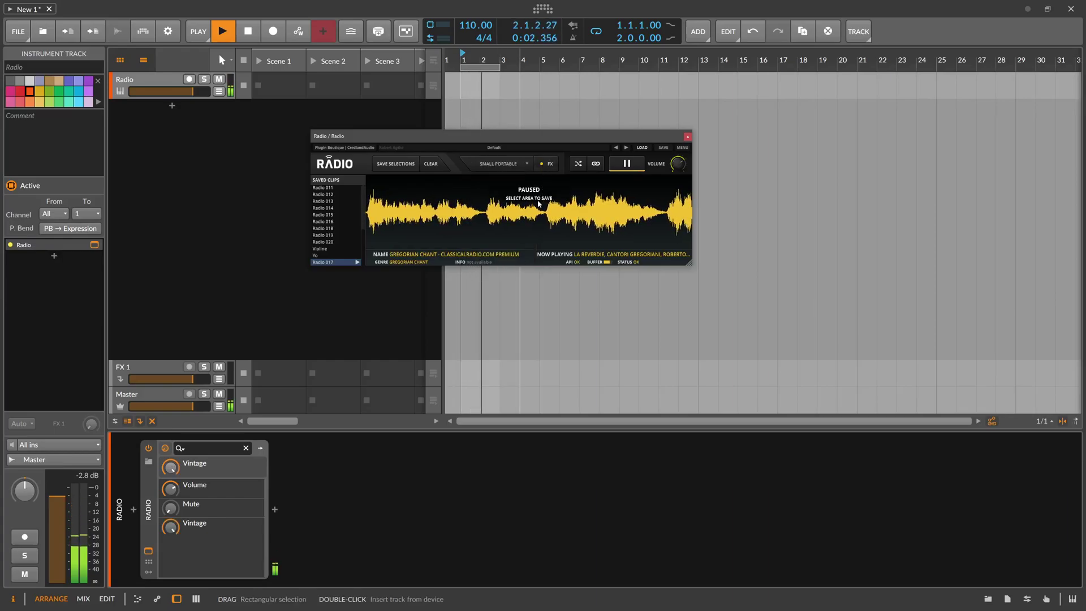
pyautogui.click(517, 162)
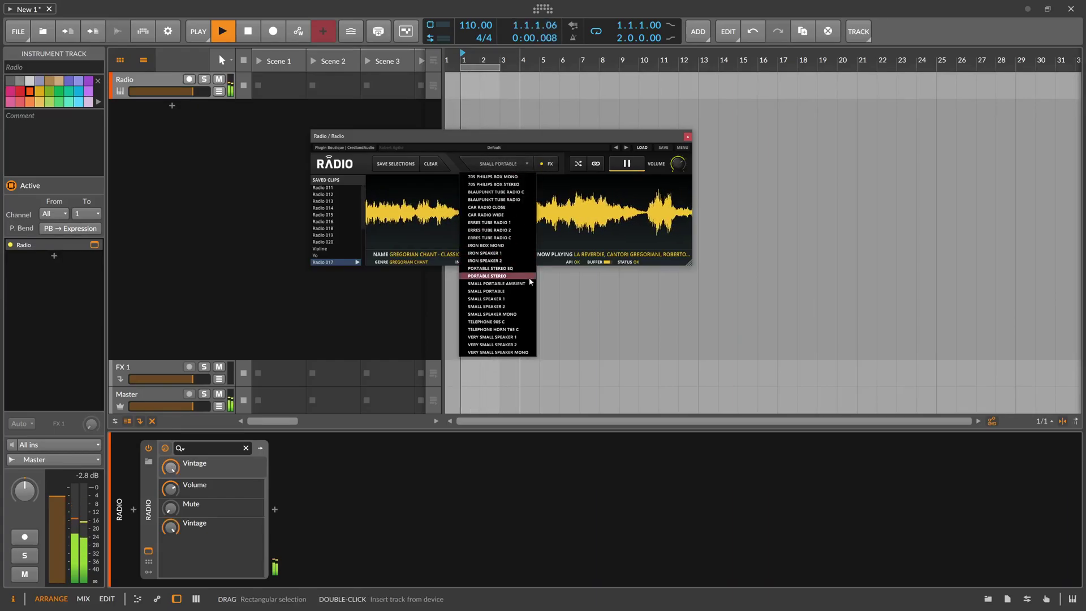
pyautogui.click(506, 331)
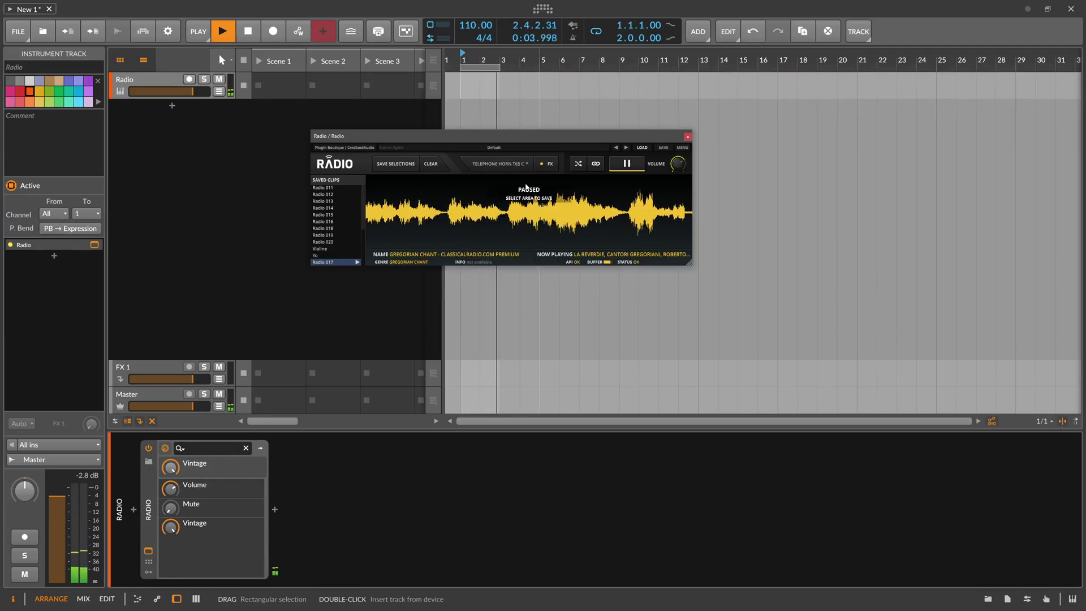
pyautogui.moveTo(540, 137); pyautogui.dragTo(555, 147)
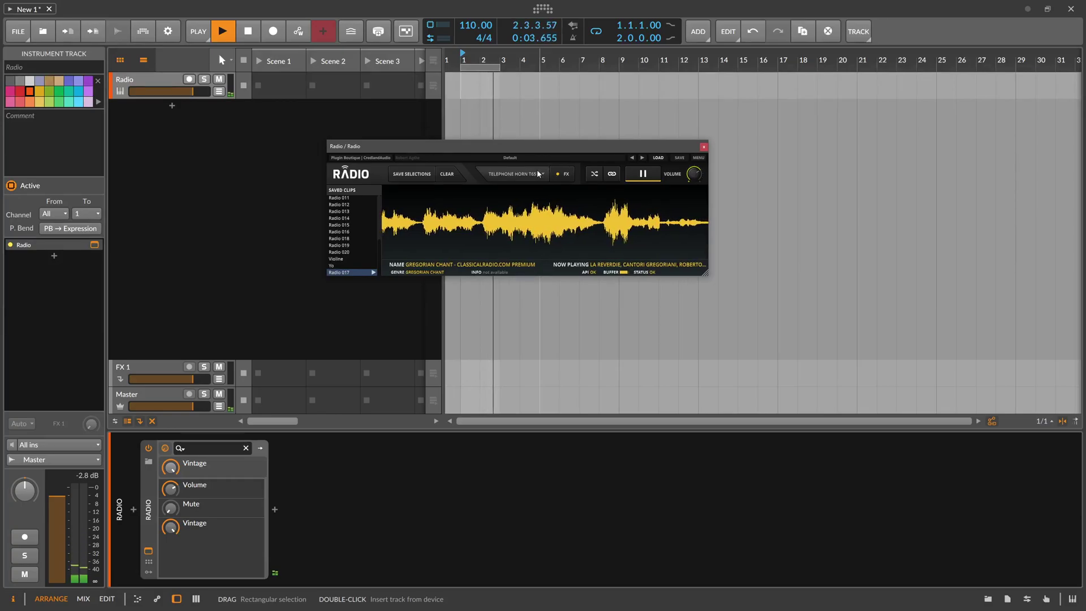
pyautogui.click(557, 175)
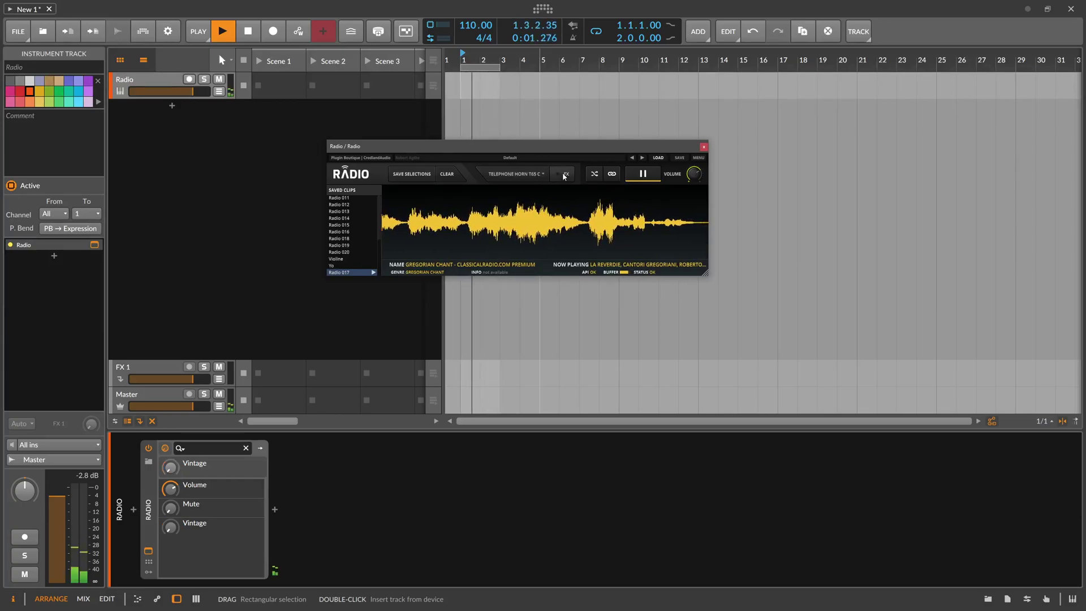
# Mute the Radio track and save a selected section of the Gregorian chant waveform as a clip.
pyautogui.click(220, 79)
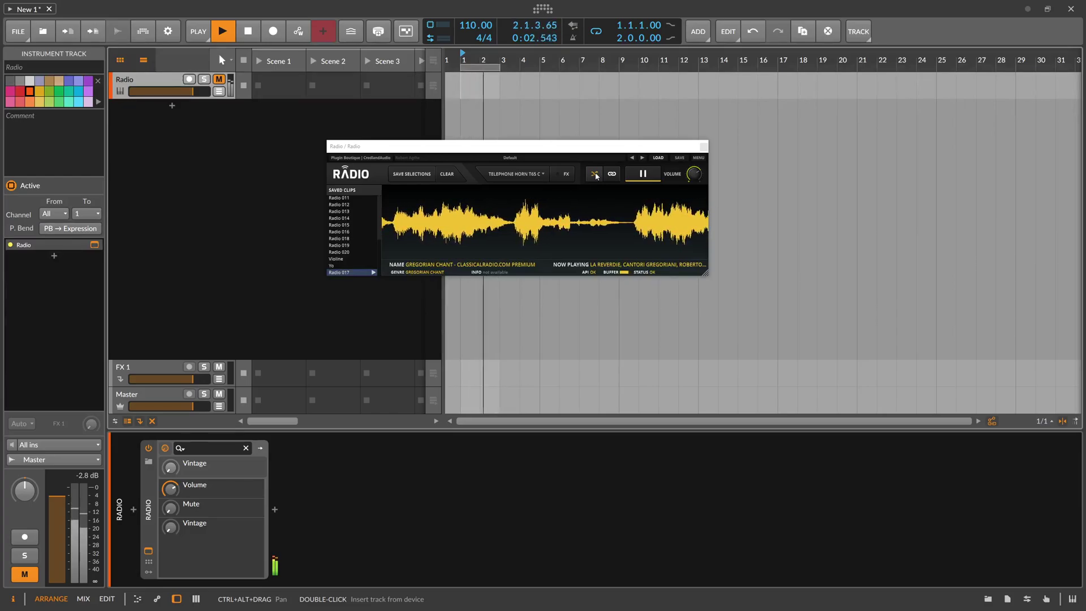
pyautogui.moveTo(588, 212)
pyautogui.click(504, 232)
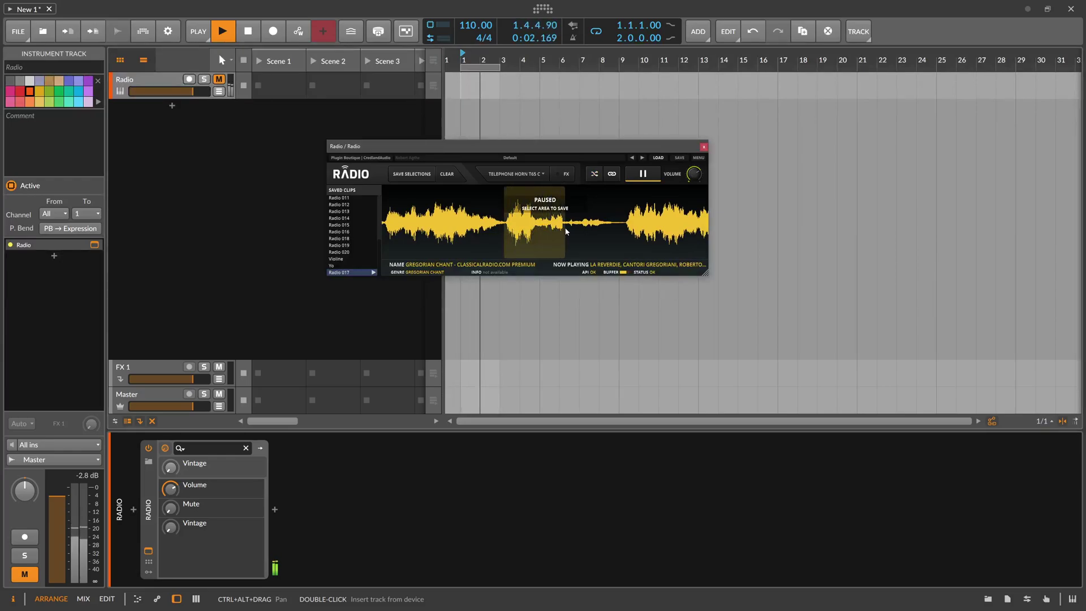
pyautogui.click(597, 226)
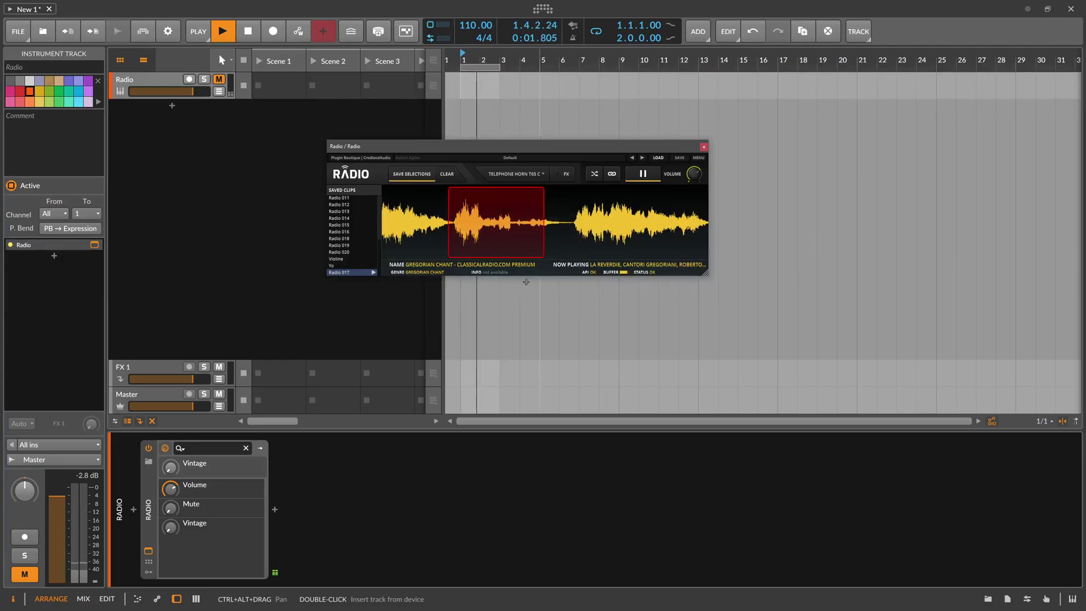
pyautogui.click(412, 175)
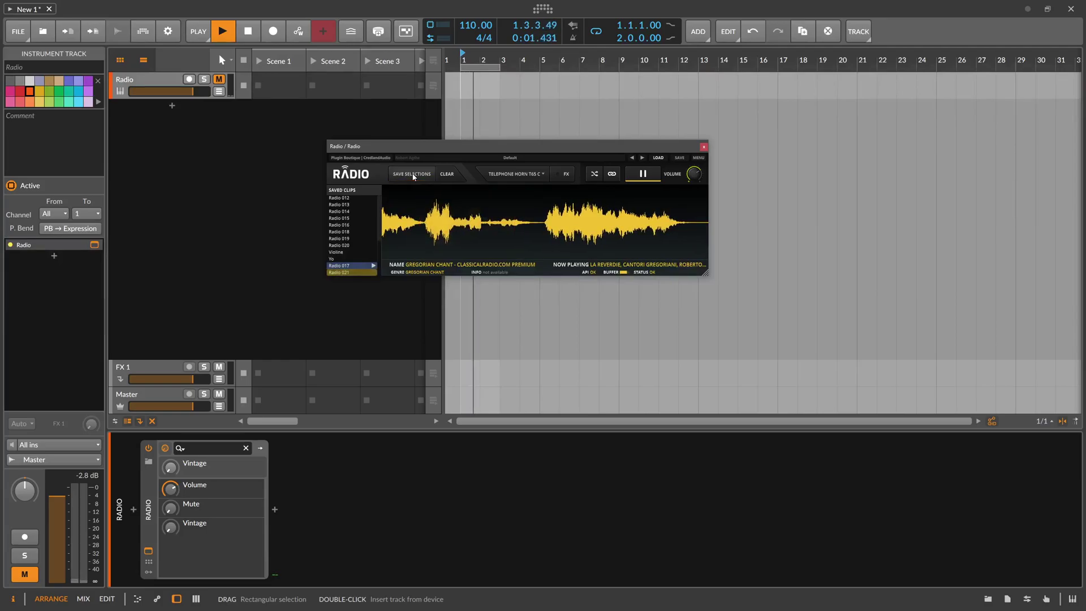
# Preview the saved Radio 021 clip and place it in Scene 1 on a new audio track.
pyautogui.click(345, 273)
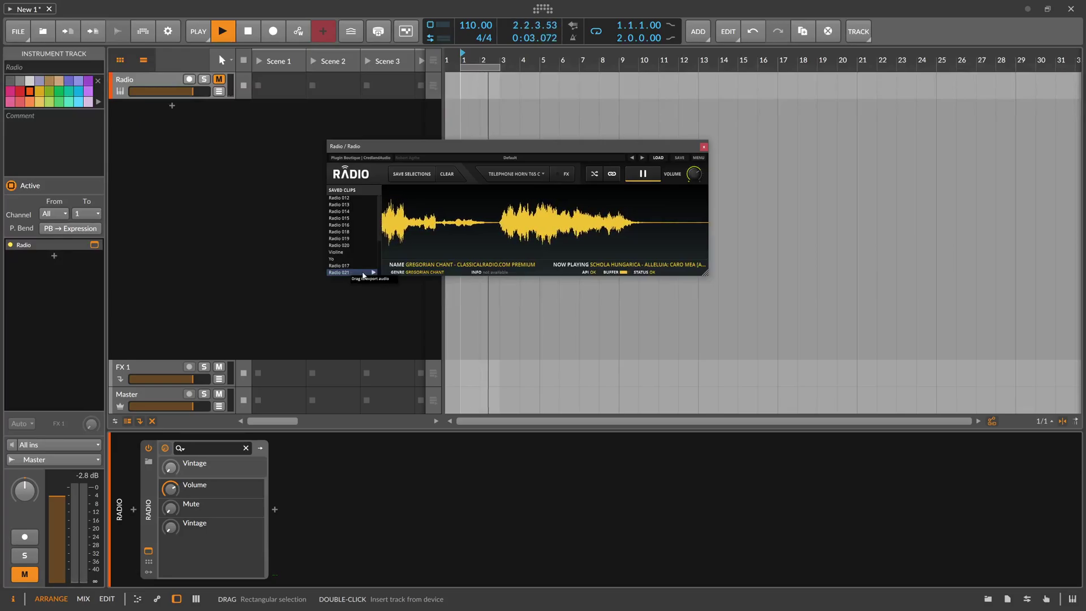
pyautogui.click(373, 272)
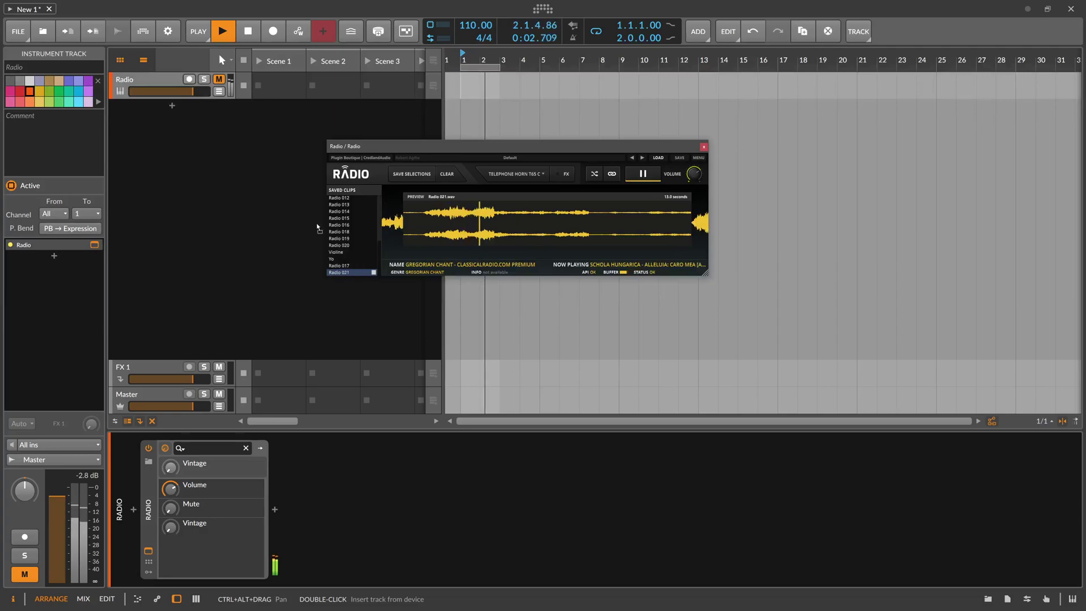
pyautogui.moveTo(316, 226); pyautogui.dragTo(274, 114)
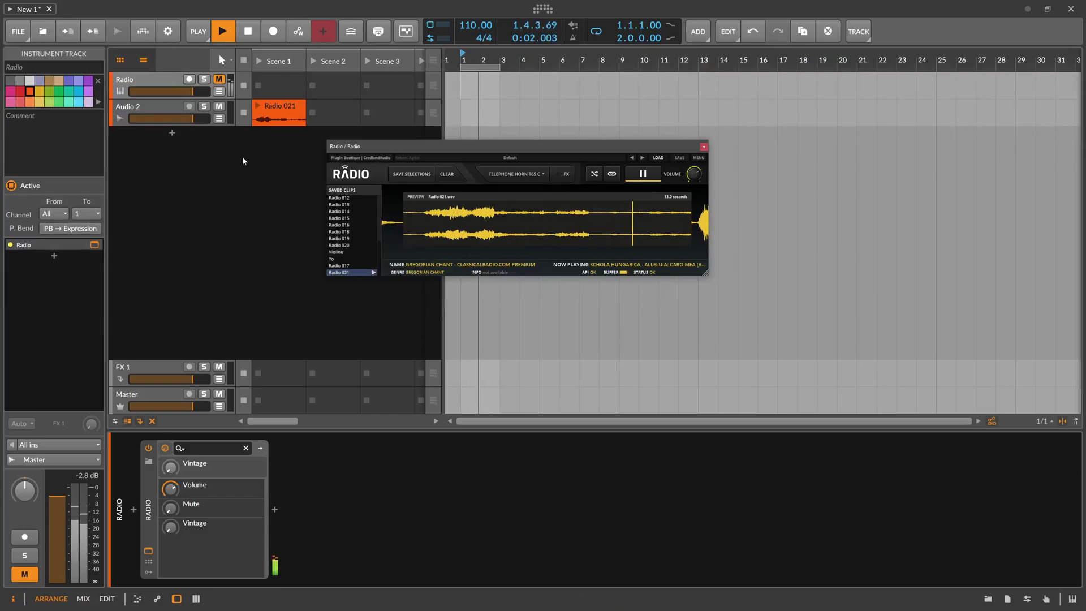
# Add a new instrument track with the Sampler device below the audio track.
pyautogui.click(172, 132)
pyautogui.write('samp')
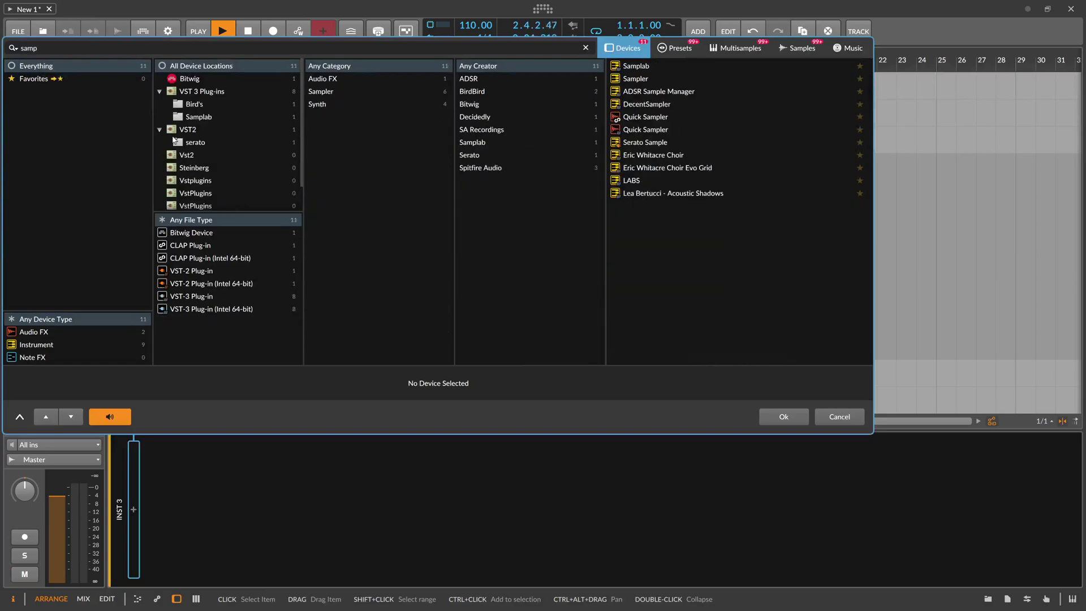
pyautogui.write('ler')
pyautogui.press('Return')
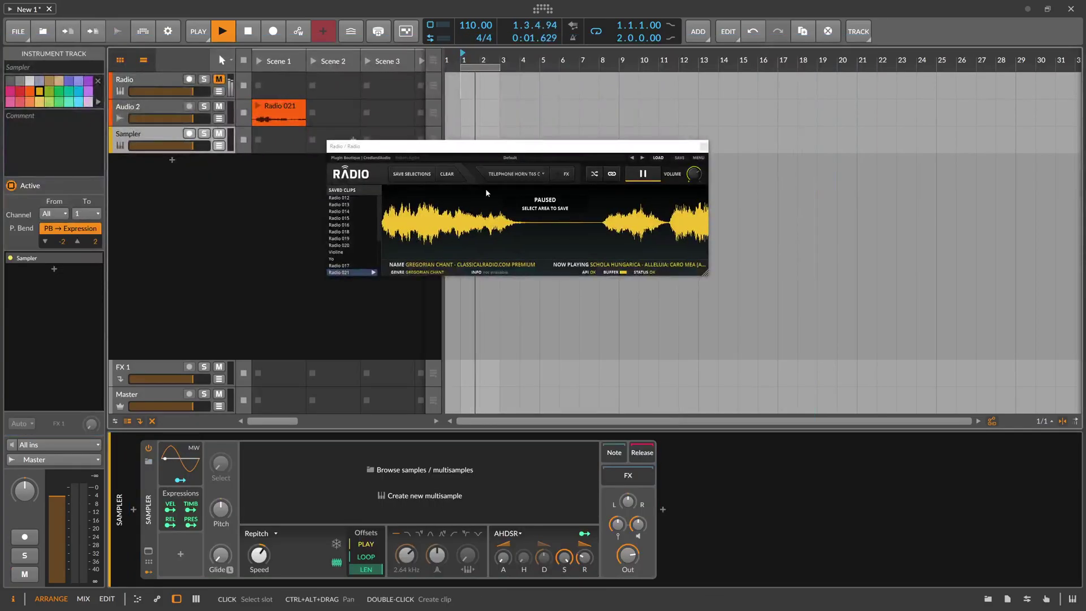
# Load the Radio 021 clip into the Sampler and arm its track for recording.
pyautogui.moveTo(485, 189); pyautogui.dragTo(365, 473)
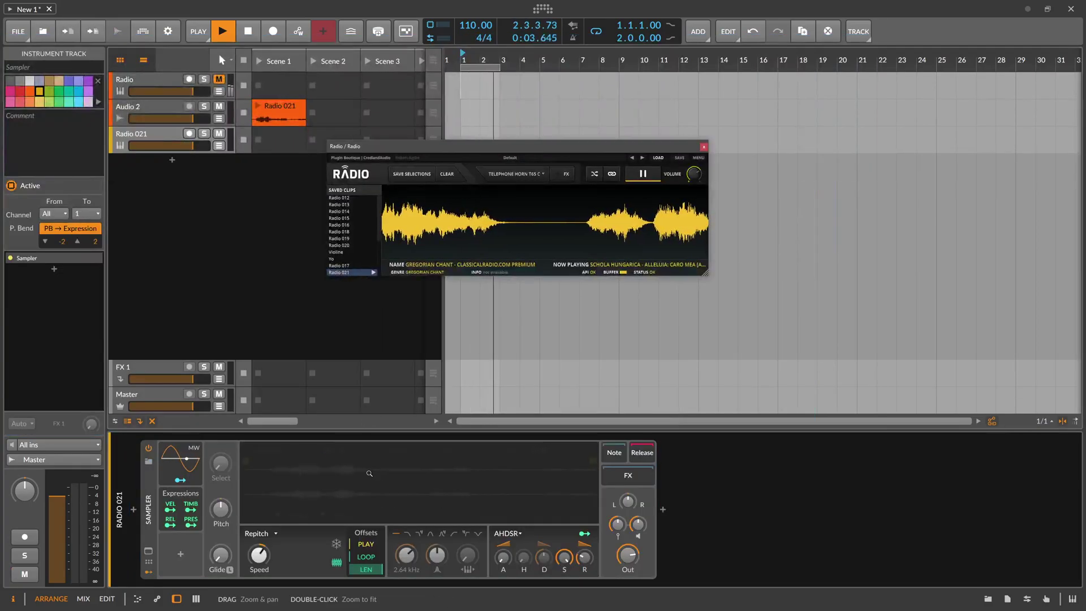
pyautogui.click(189, 133)
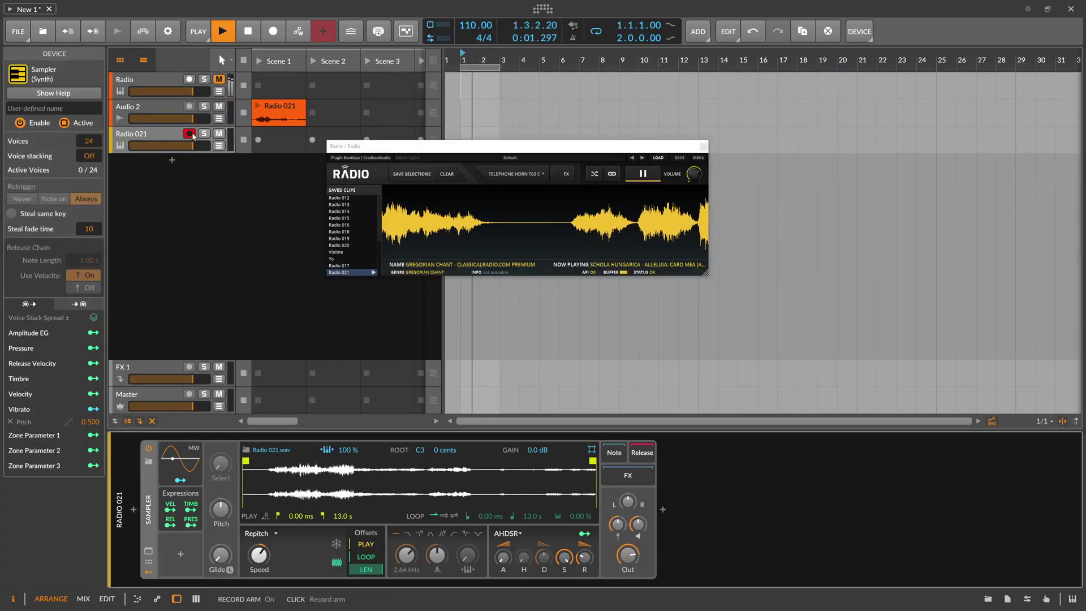
# Set the sample's play range from 5.45 s to 6.77 s and loop it between 5.45 s and 6.68 s.
pyautogui.moveTo(246, 461); pyautogui.dragTo(361, 471)
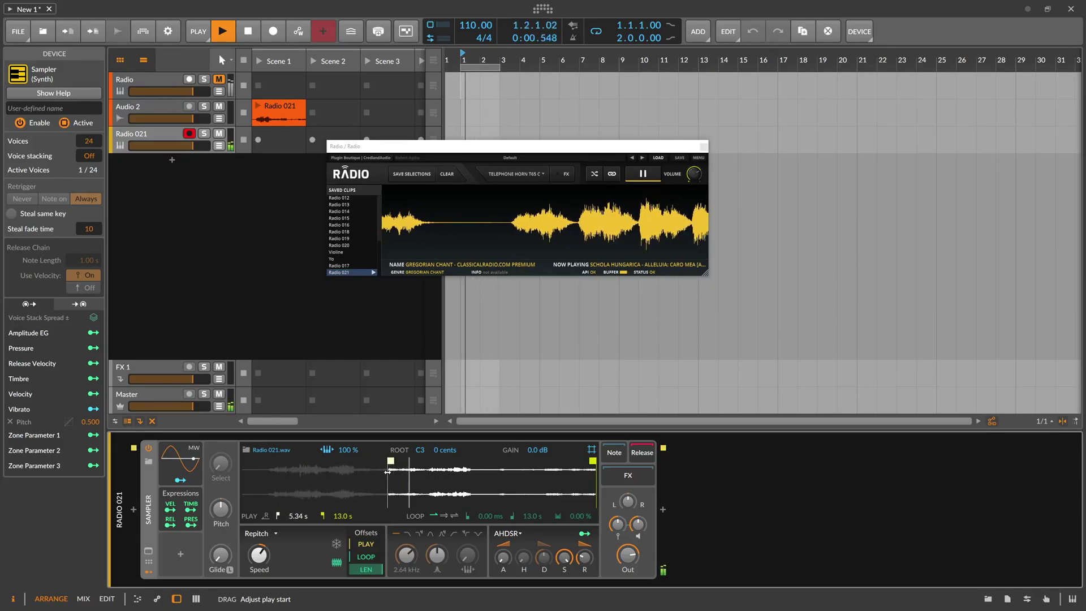
pyautogui.moveTo(592, 461); pyautogui.dragTo(468, 463)
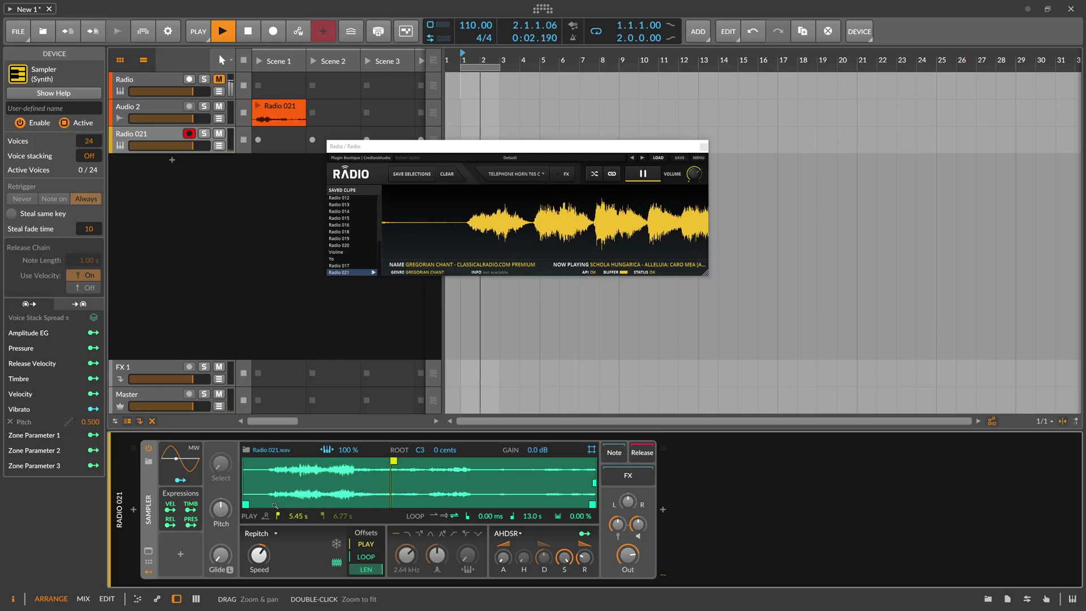
pyautogui.moveTo(246, 503); pyautogui.dragTo(393, 506)
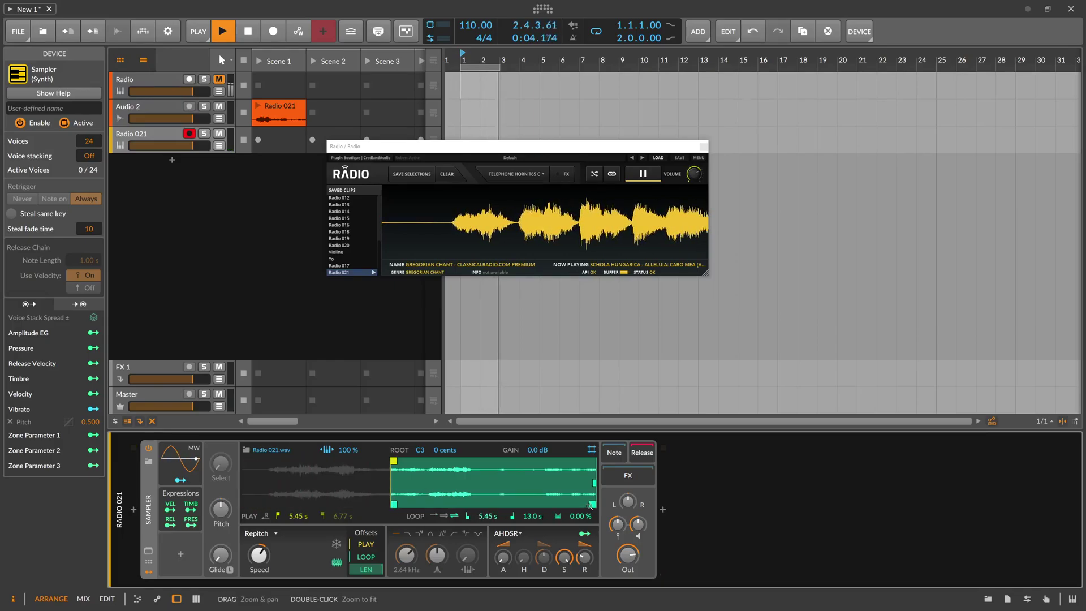
pyautogui.moveTo(591, 503); pyautogui.dragTo(425, 495)
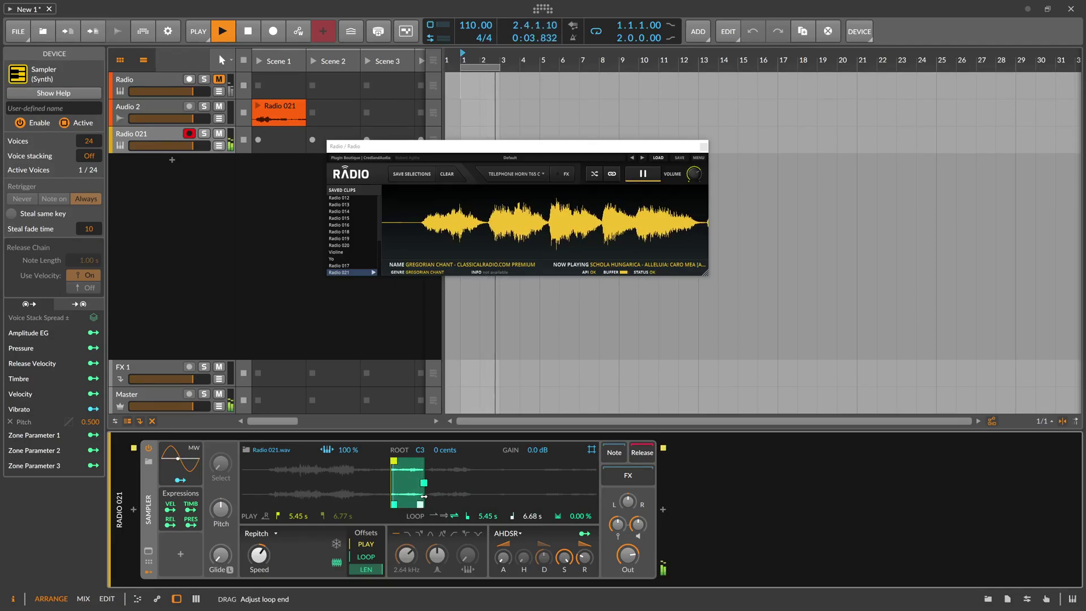
# Raise the Sampler's output gain to about +4.3 dB and detect the root key from the loop region.
pyautogui.moveTo(638, 524); pyautogui.dragTo(638, 509)
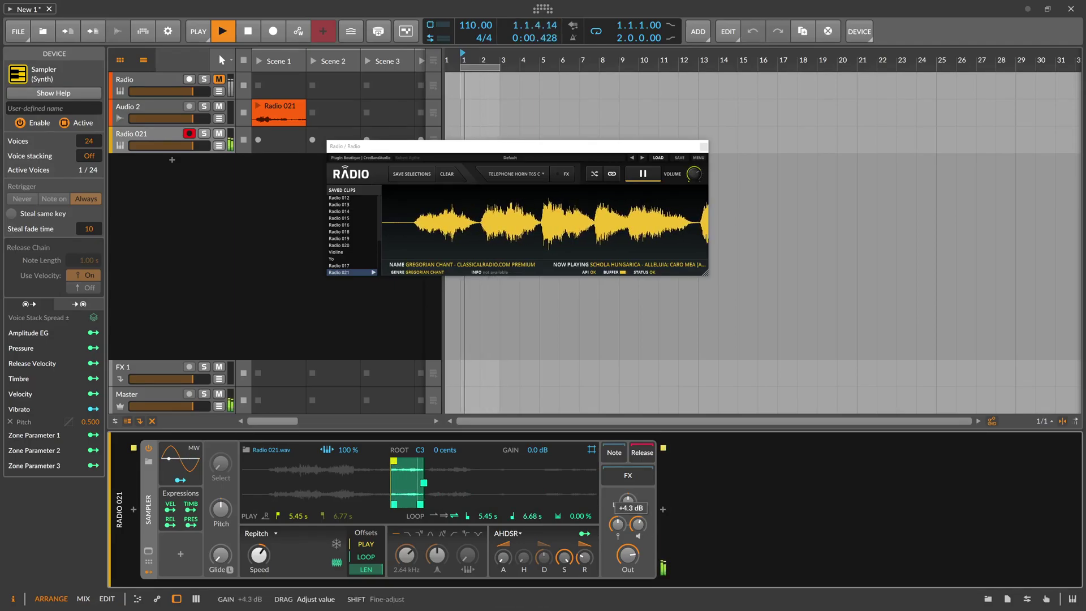
pyautogui.rightClick(410, 479)
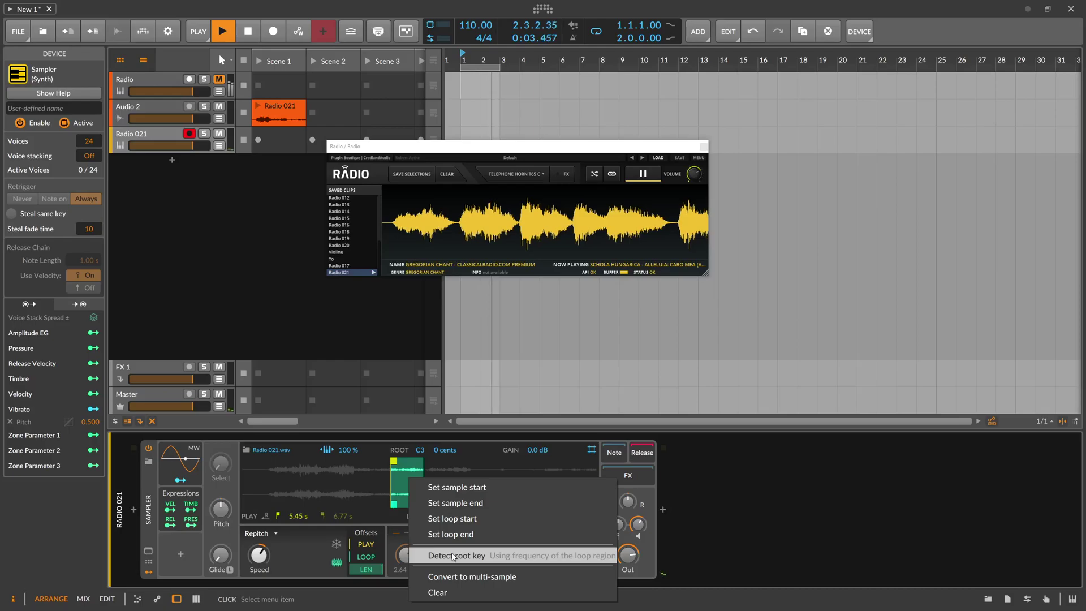
pyautogui.click(453, 555)
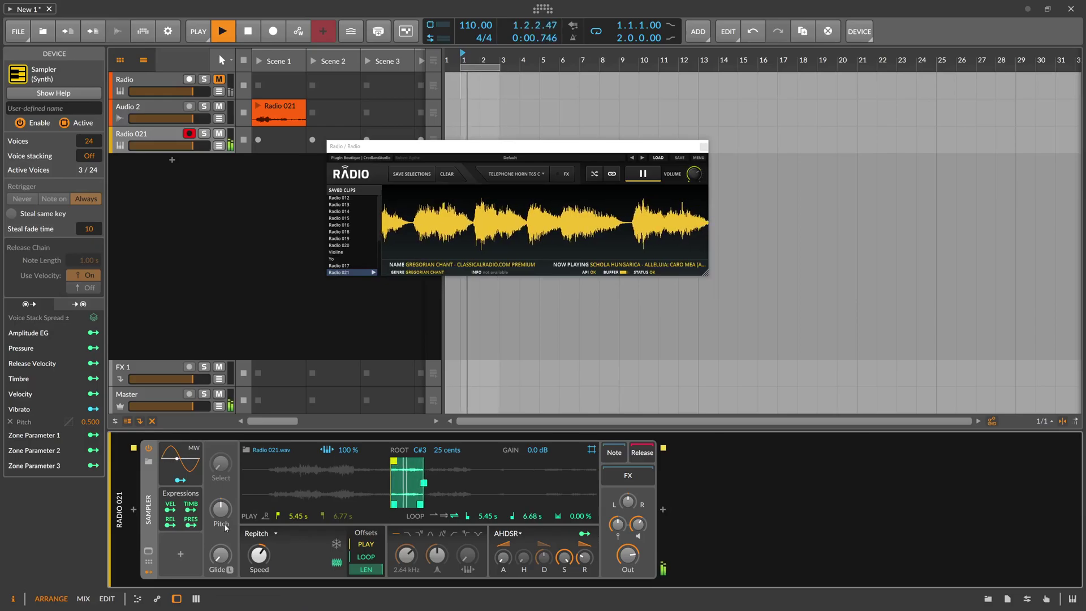
# Switch the Sampler to Textures playback with Grain and Motion raised, and set the sample gain to +6.7 dB.
pyautogui.click(247, 532)
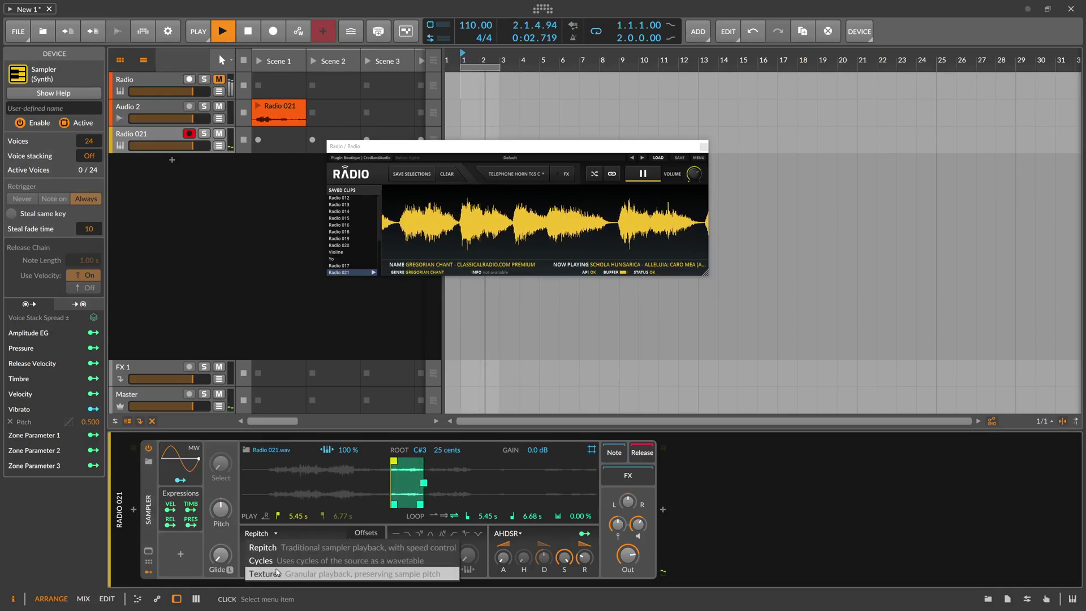
pyautogui.click(258, 574)
pyautogui.moveTo(258, 554); pyautogui.dragTo(314, 543)
pyautogui.click(637, 525)
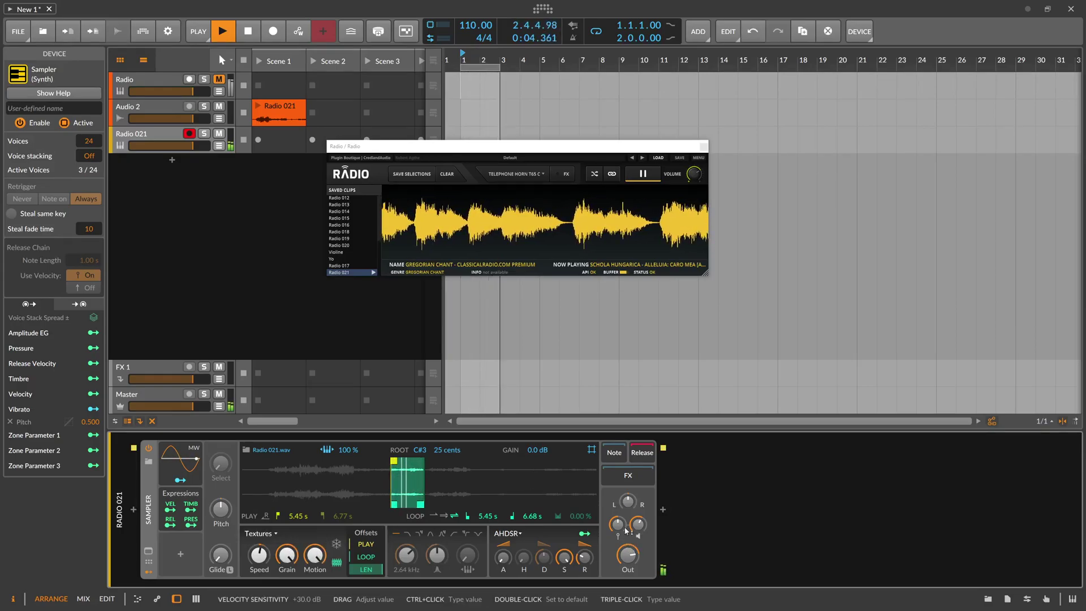
pyautogui.moveTo(541, 449); pyautogui.dragTo(541, 437)
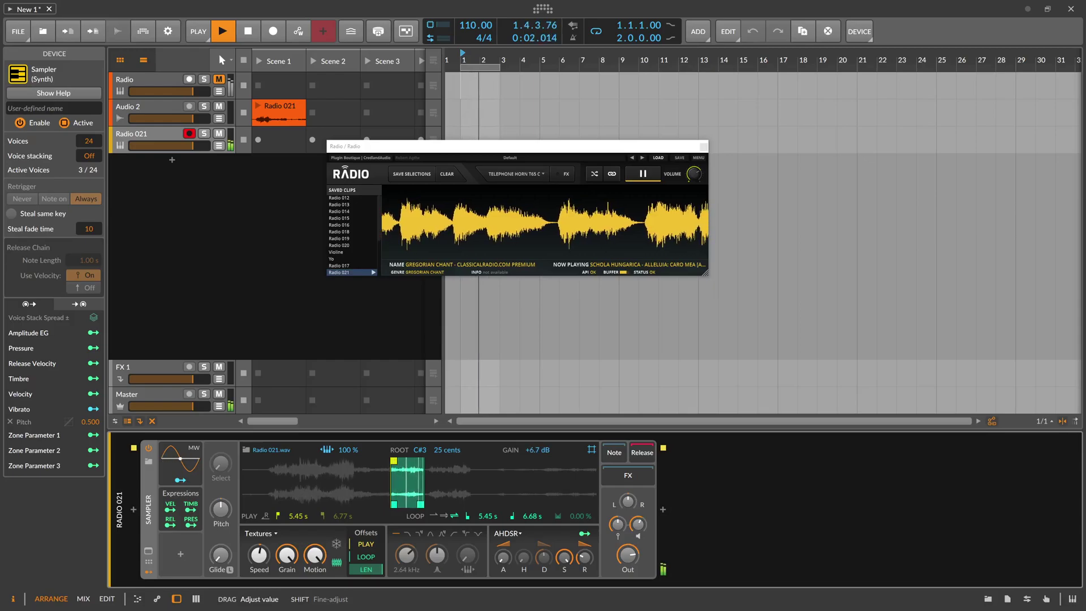
# Insert the ValhallaSupermassive effect after the Sampler on the Radio 021 track.
pyautogui.click(662, 508)
pyautogui.write('supe')
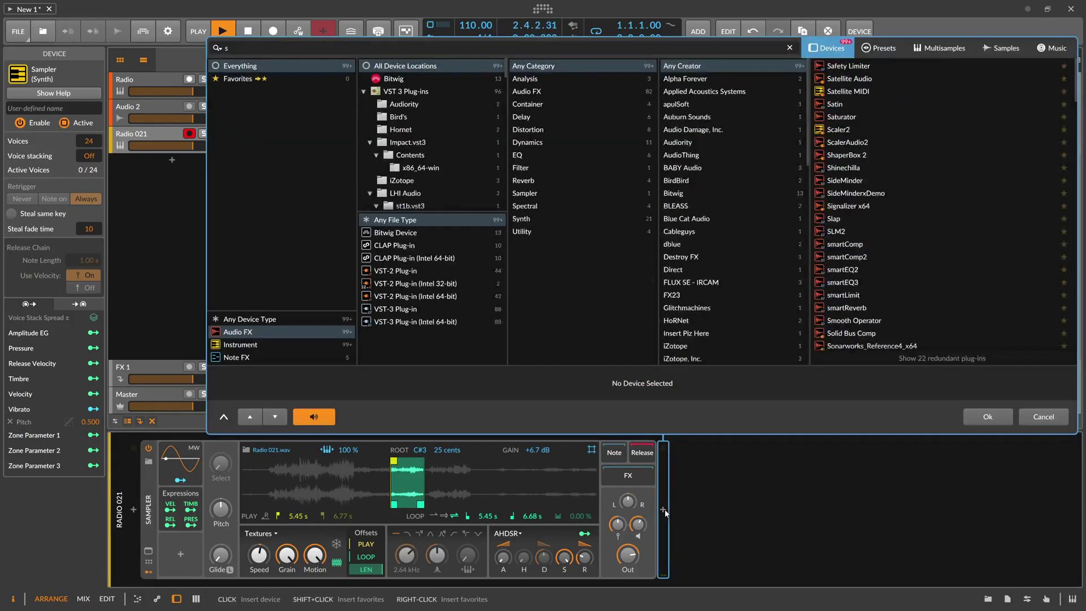
pyautogui.press('Down')
pyautogui.press('Down')
pyautogui.press('Down')
pyautogui.press('Return')
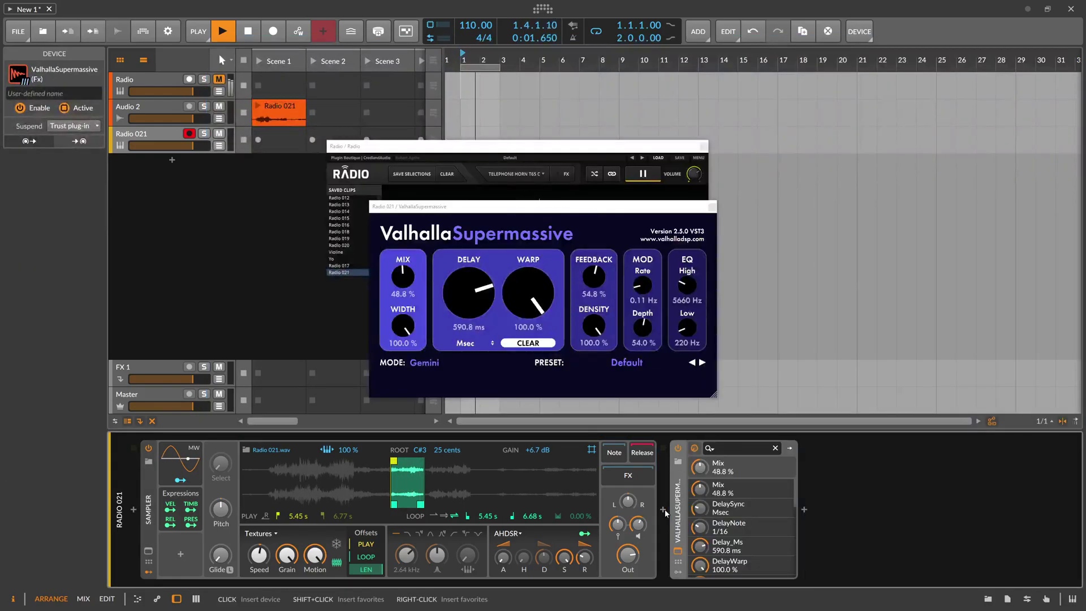
# Load the large reverb preset Splashy Synth in ValhallaSupermassive.
pyautogui.click(435, 363)
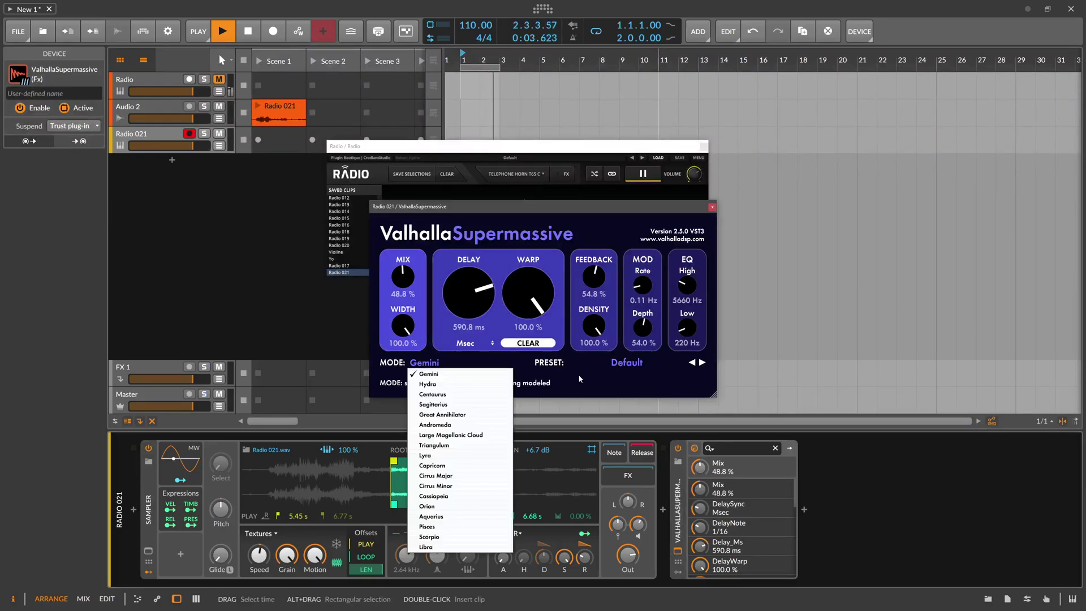
pyautogui.click(626, 362)
pyautogui.moveTo(615, 477)
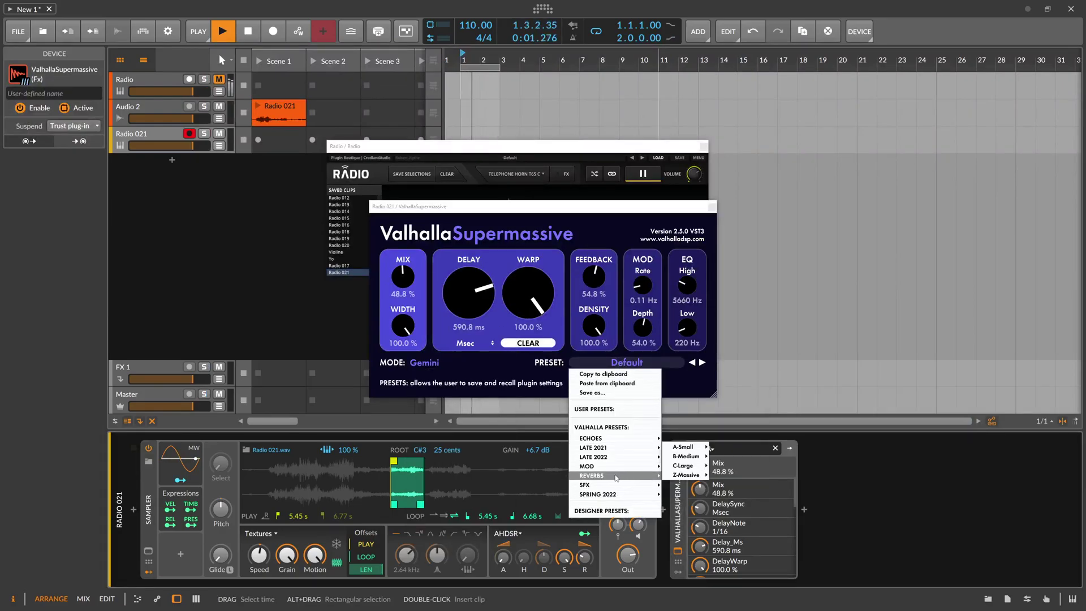
pyautogui.moveTo(696, 467)
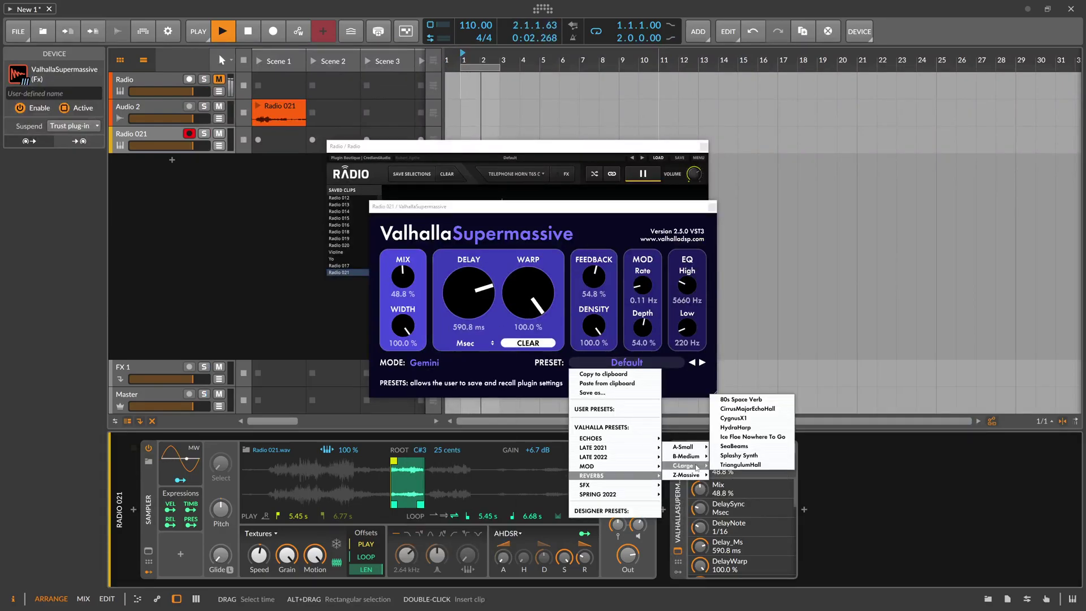
pyautogui.click(738, 455)
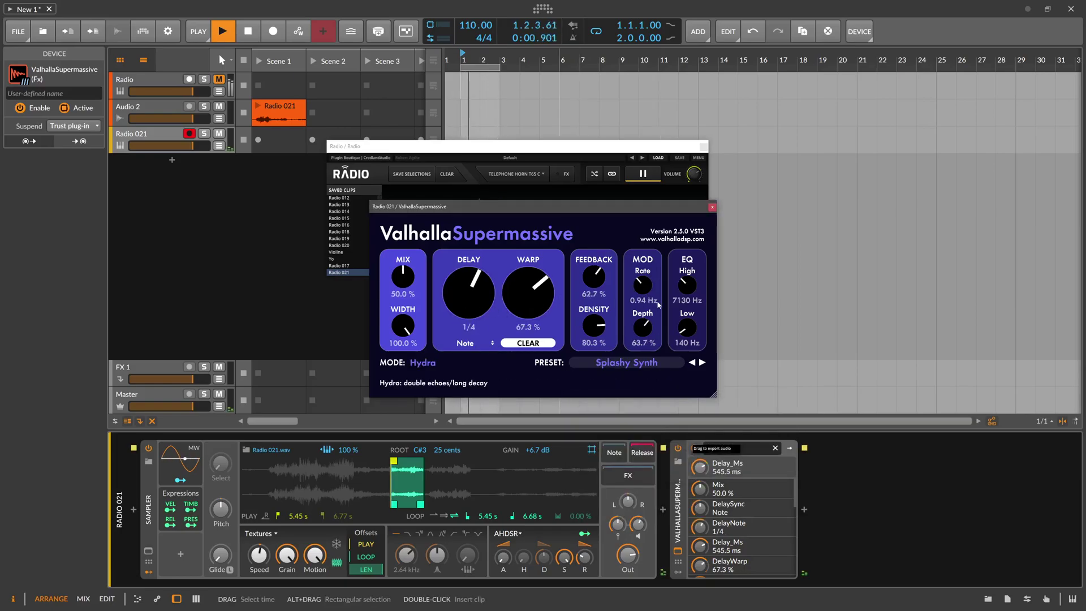
pyautogui.click(646, 535)
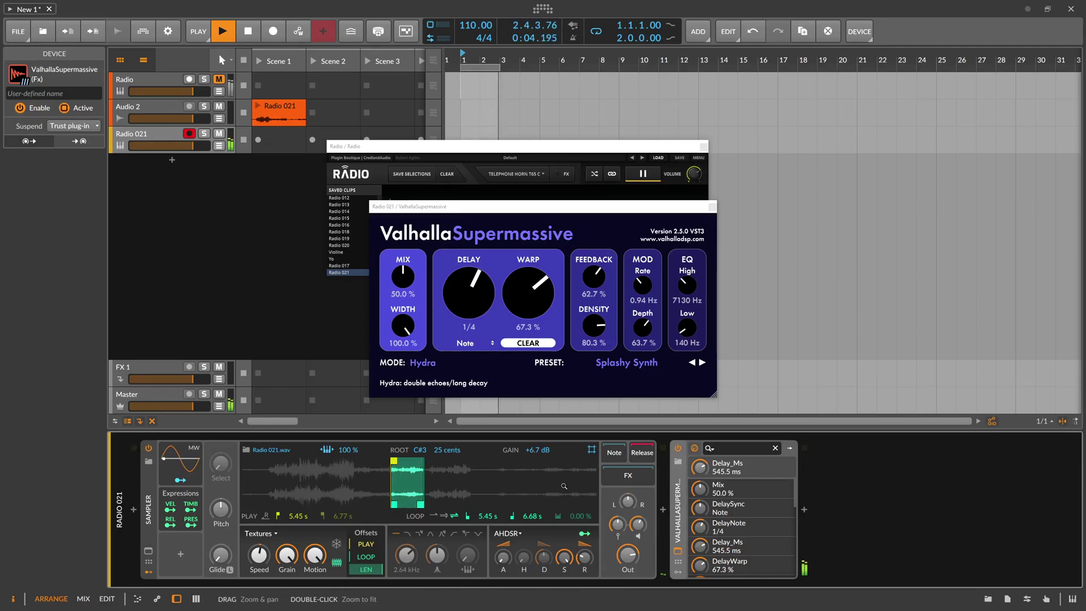
# Delete the Sampler and ValhallaSupermassive from the instrument track's device chain.
pyautogui.click(151, 494)
pyautogui.press('Delete')
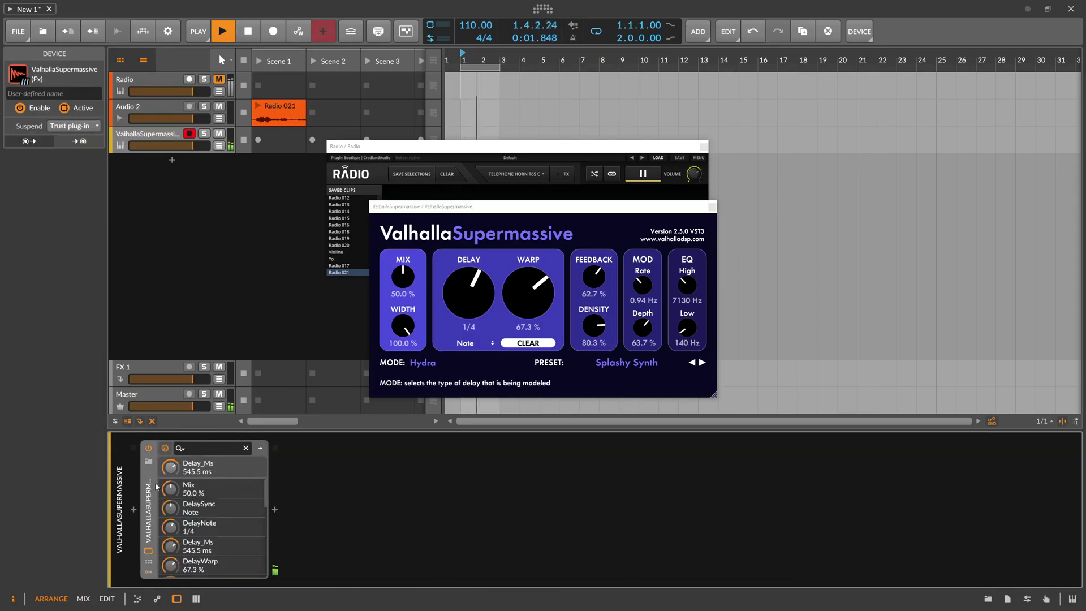
pyautogui.press('Delete')
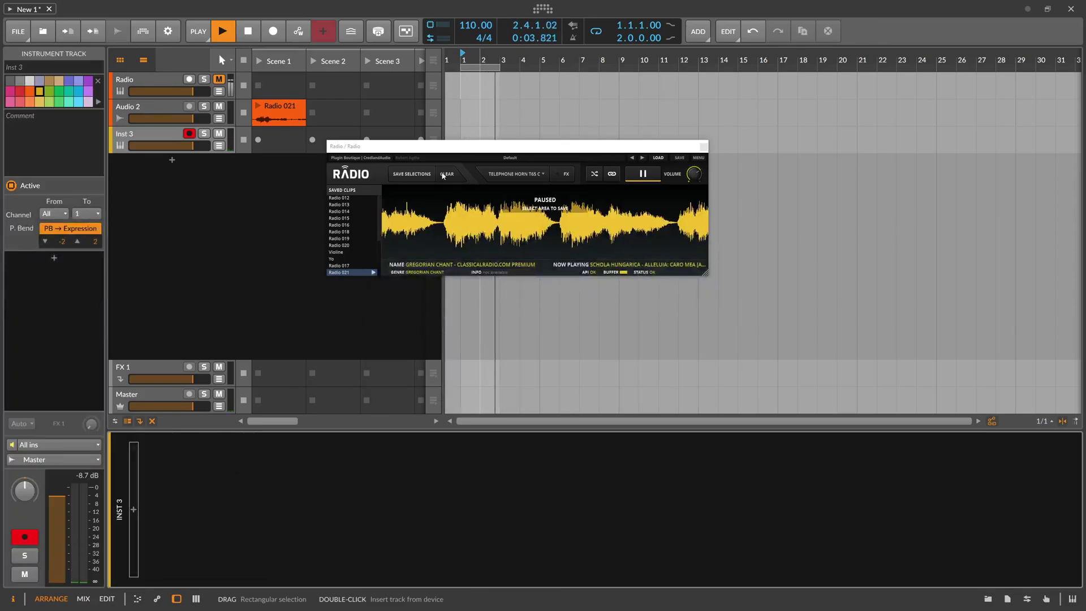
# Delete the emptied instrument track and the Audio 2 track with its Radio 021 clip.
pyautogui.click(270, 120)
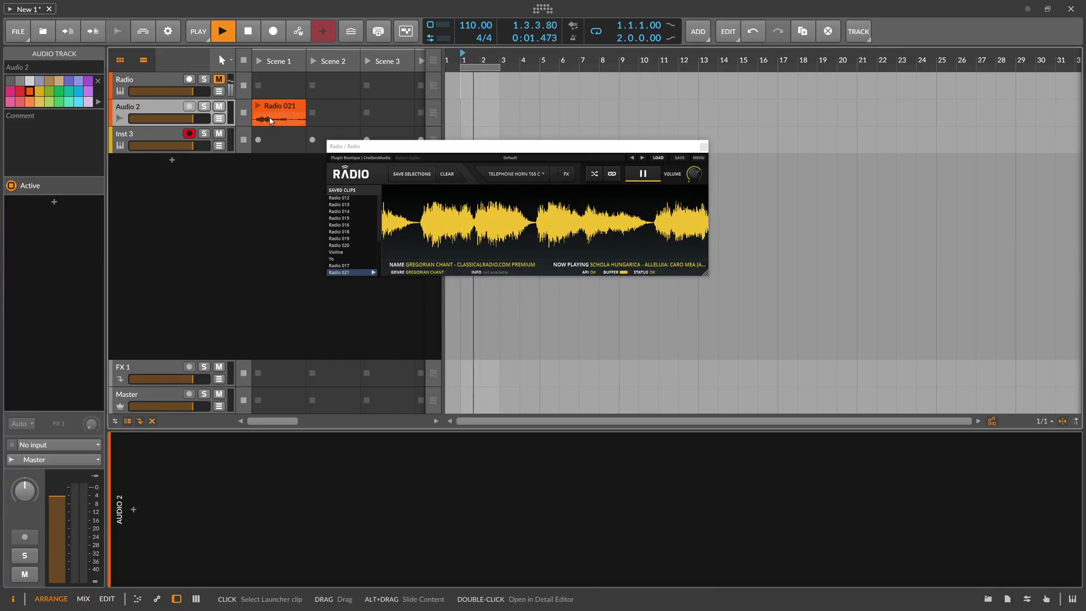
pyautogui.click(156, 130)
pyautogui.press('Delete')
pyautogui.press('Delete')
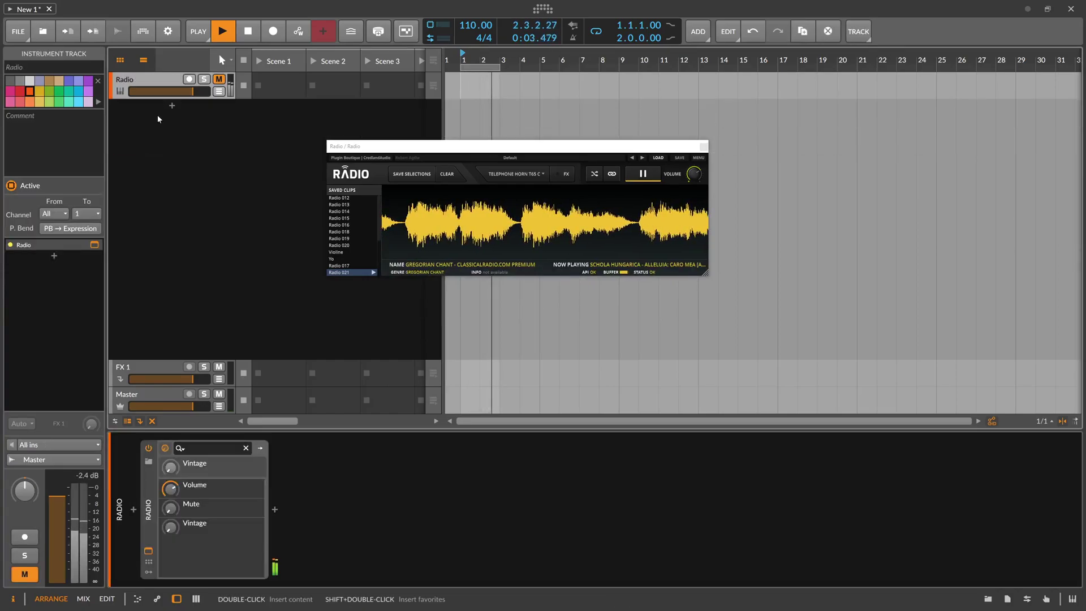
pyautogui.press('space')
pyautogui.press('space')
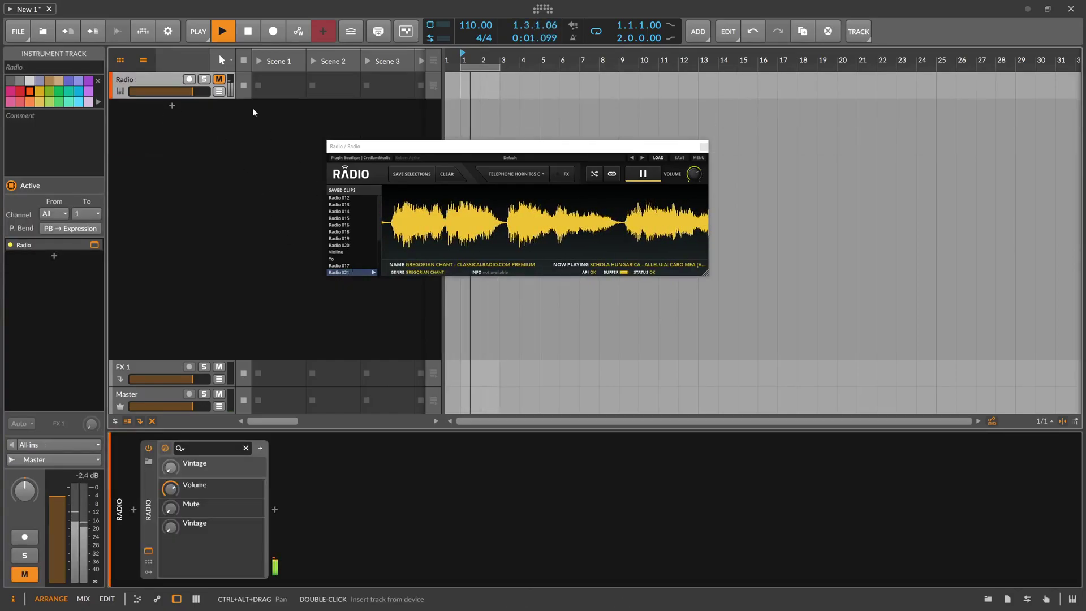
# Insert the PITCHMAP effect after the Radio plug-in and move its window clear of the Radio window.
pyautogui.click(275, 509)
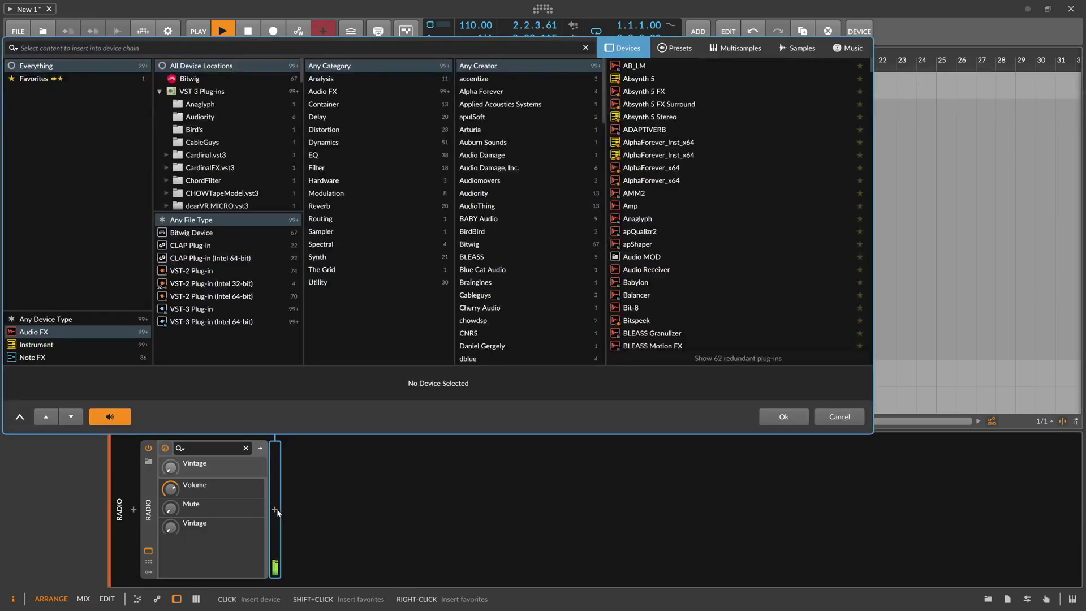
pyautogui.write('pitch')
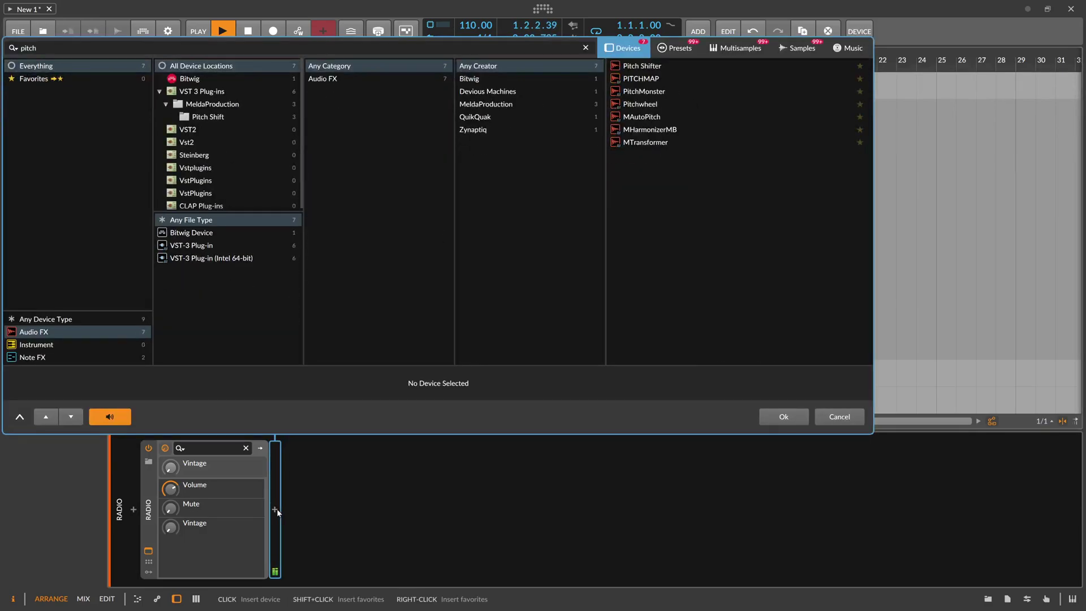
pyautogui.doubleClick(626, 78)
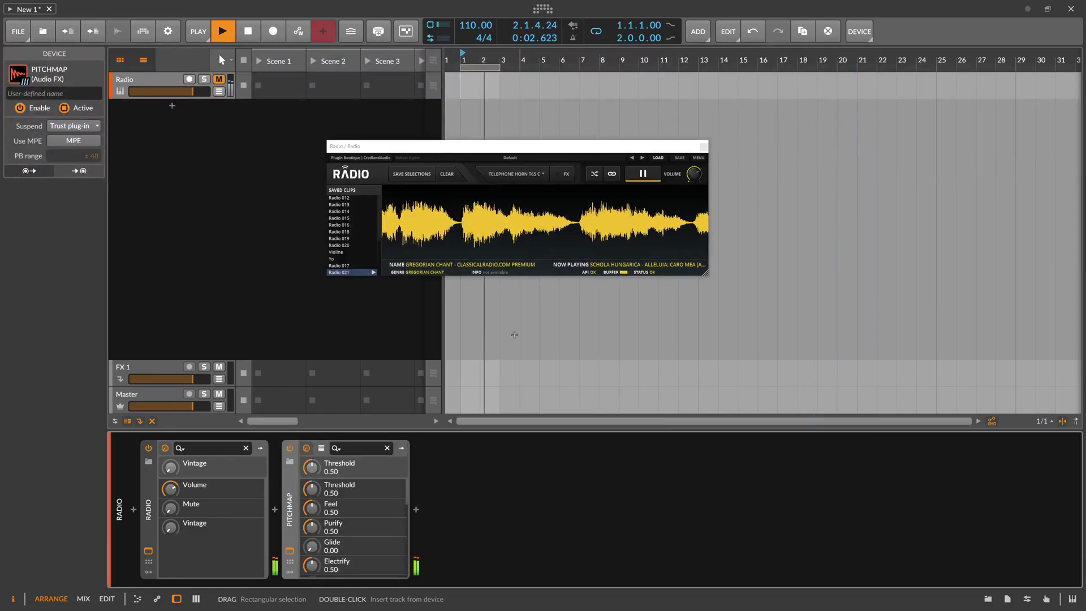
pyautogui.moveTo(493, 198); pyautogui.dragTo(636, 263)
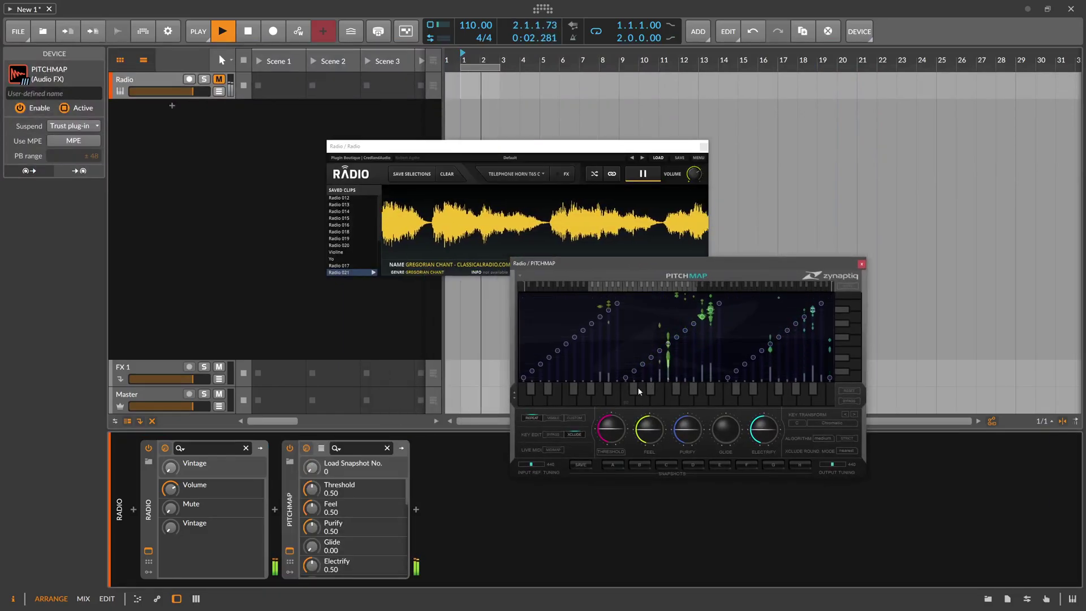
# Set PITCHMAP's key transform to D#/Eb Natural Minor and unmute the Radio track.
pyautogui.click(796, 424)
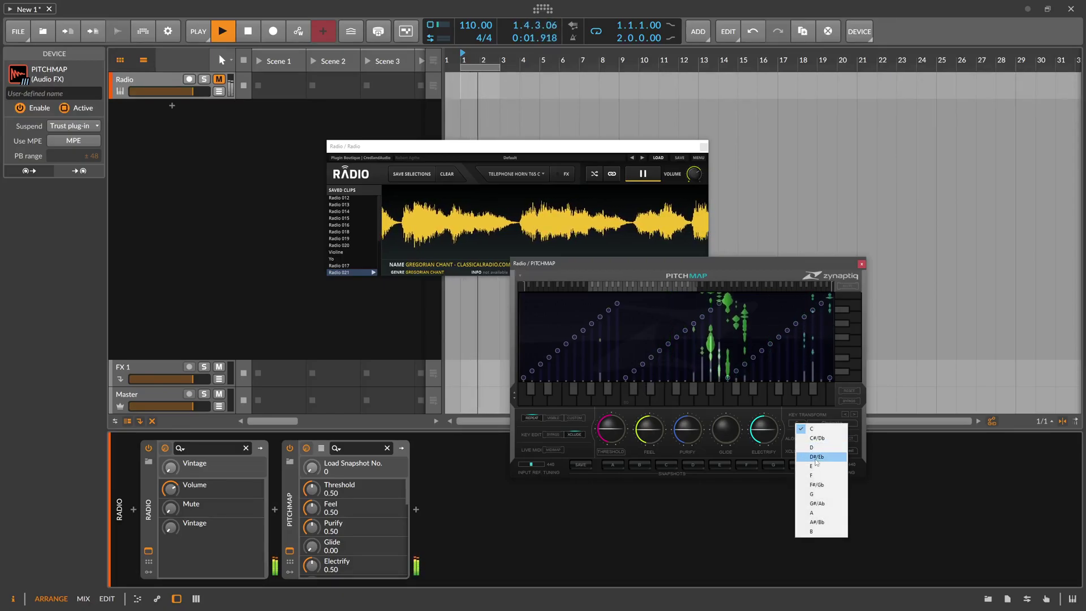
pyautogui.click(815, 457)
pyautogui.click(834, 423)
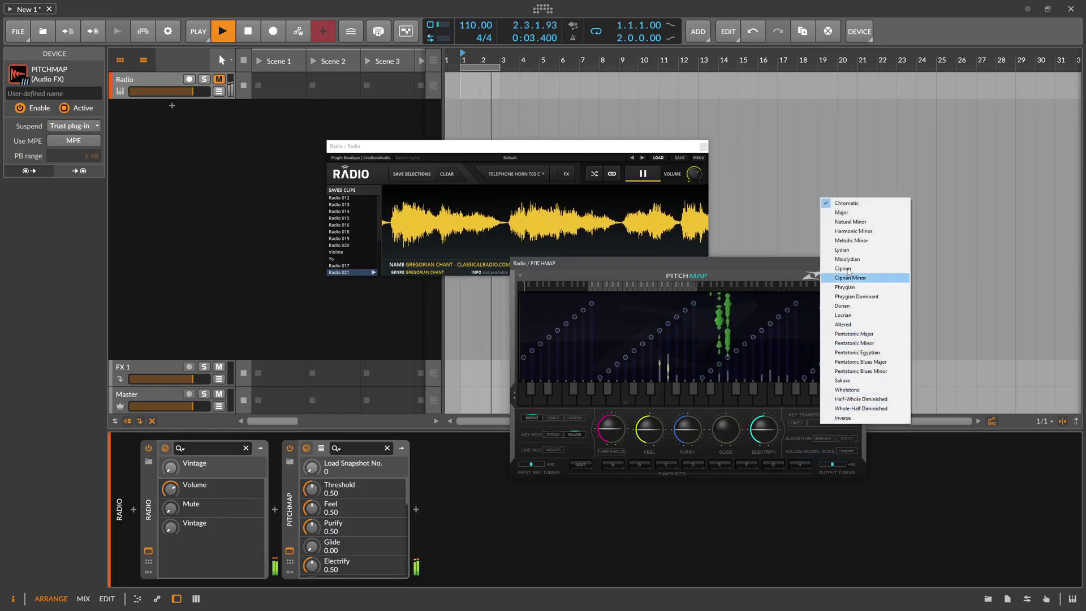
pyautogui.click(858, 222)
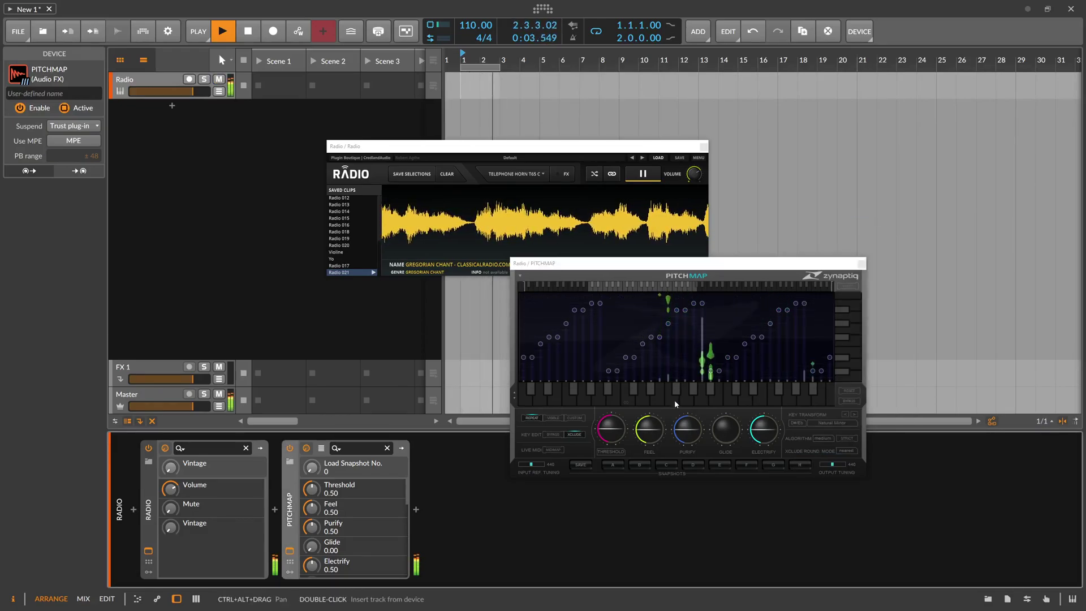
# Set PITCHMAP's Feel to 0.44 and Purify to 0.87, and briefly bypass it to compare the sound.
pyautogui.moveTo(649, 428)
pyautogui.mouseDown()
pyautogui.moveTo(660, 438)
pyautogui.moveTo(665, 420)
pyautogui.moveTo(687, 427)
pyautogui.moveTo(657, 444)
pyautogui.mouseUp()
pyautogui.click(290, 447)
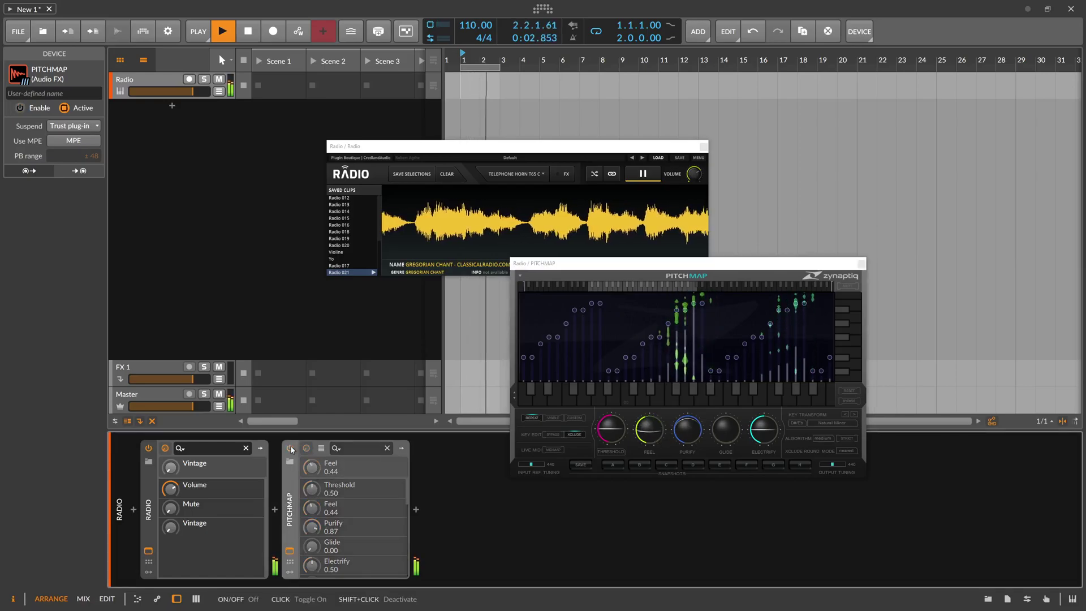
pyautogui.click(290, 447)
# Insert the ValhallaSupermassive effect after PITCHMAP on the Radio track.
pyautogui.click(417, 509)
pyautogui.write('su')
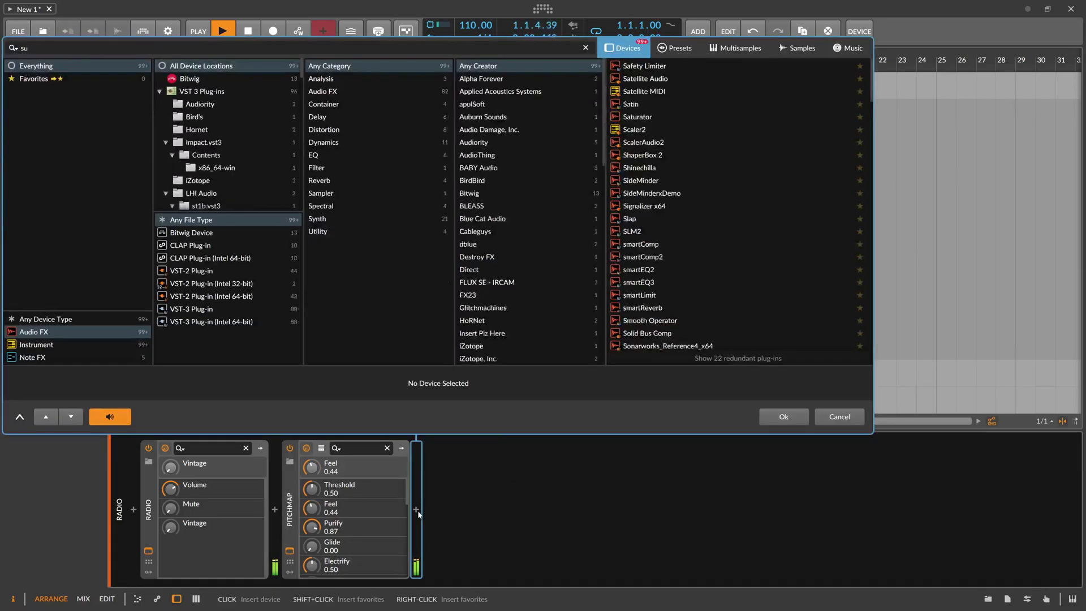
pyautogui.write('per')
pyautogui.press('Down')
pyautogui.press('Down')
pyautogui.press('Down')
pyautogui.press('Return')
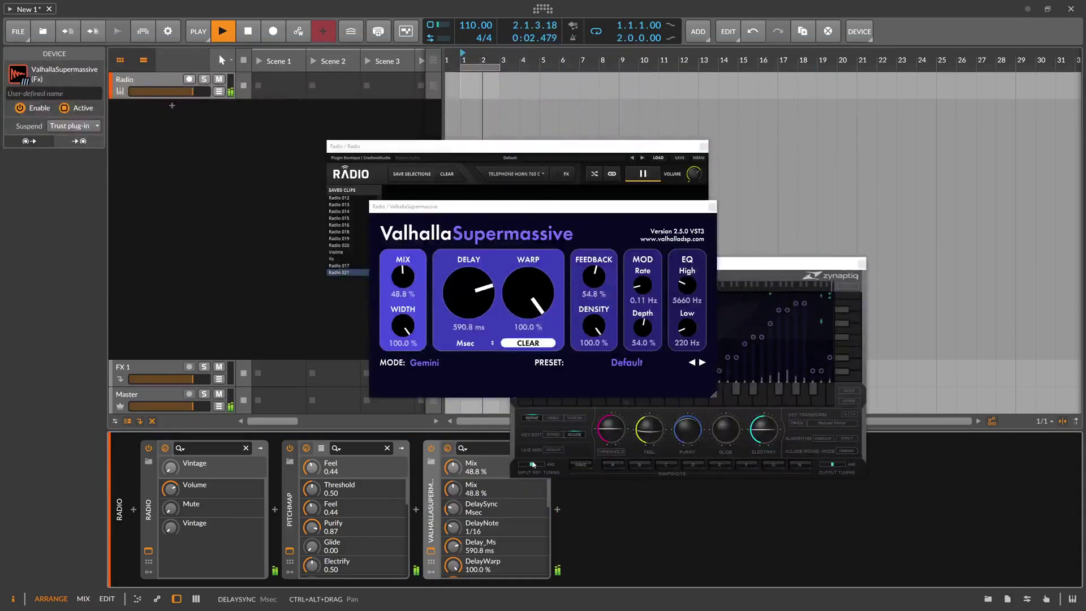
# Load the massive reverb preset We Are Stardust in ValhallaSupermassive and lower its high cut to 4500 Hz.
pyautogui.click(622, 362)
pyautogui.moveTo(627, 491)
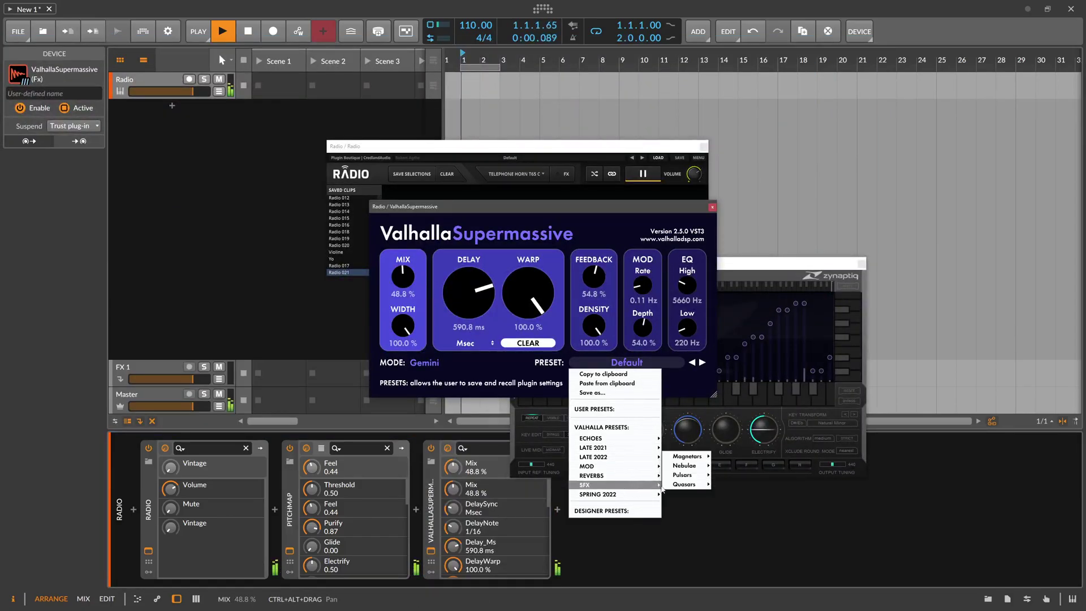
pyautogui.moveTo(650, 475)
pyautogui.moveTo(693, 475)
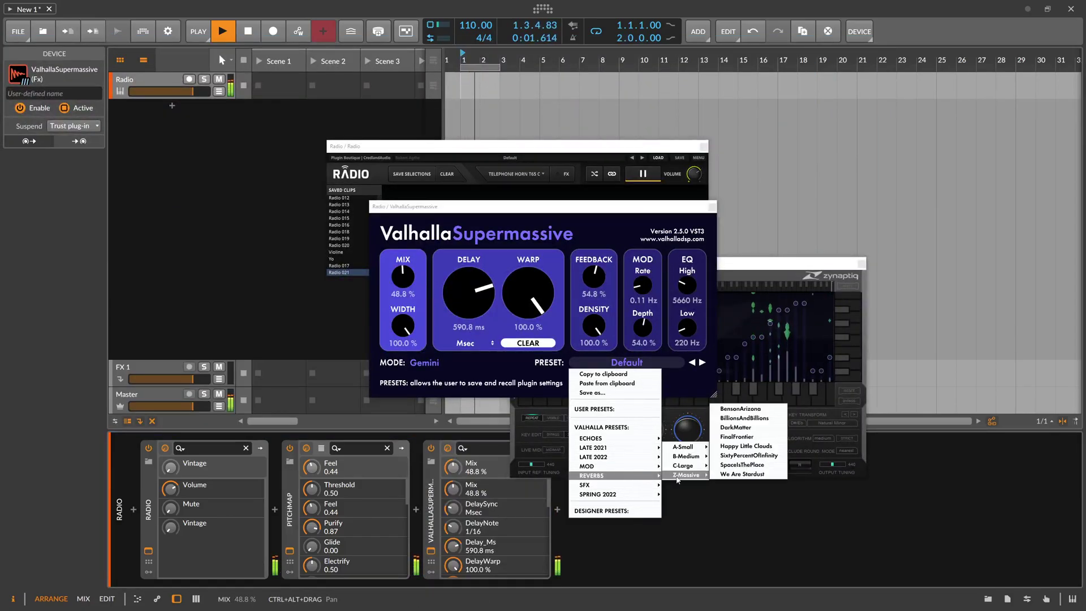
pyautogui.click(733, 474)
pyautogui.moveTo(683, 278); pyautogui.dragTo(683, 282)
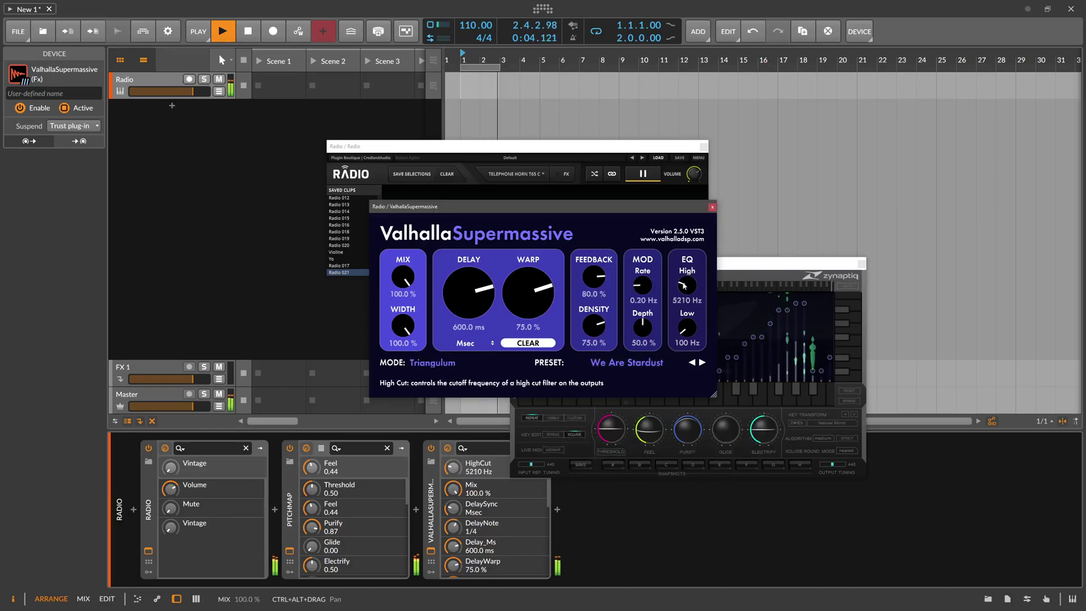
# Insert a Filter between PITCHMAP and ValhallaSupermassive and lower its cutoff frequency to about 909 Hz.
pyautogui.click(415, 510)
pyautogui.write('filter')
pyautogui.press('Return')
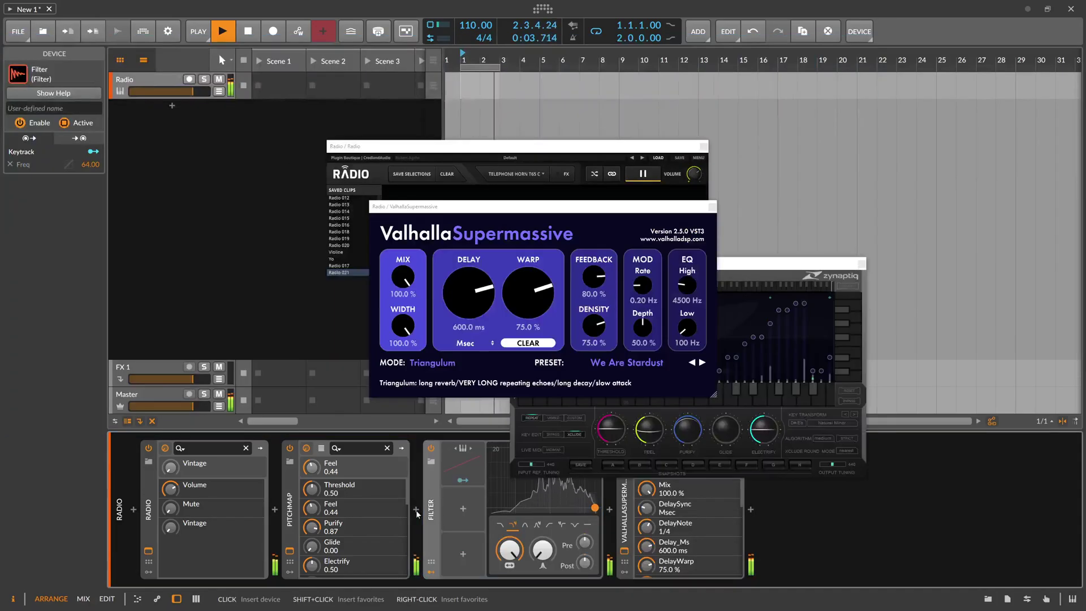
pyautogui.moveTo(510, 549); pyautogui.dragTo(508, 574)
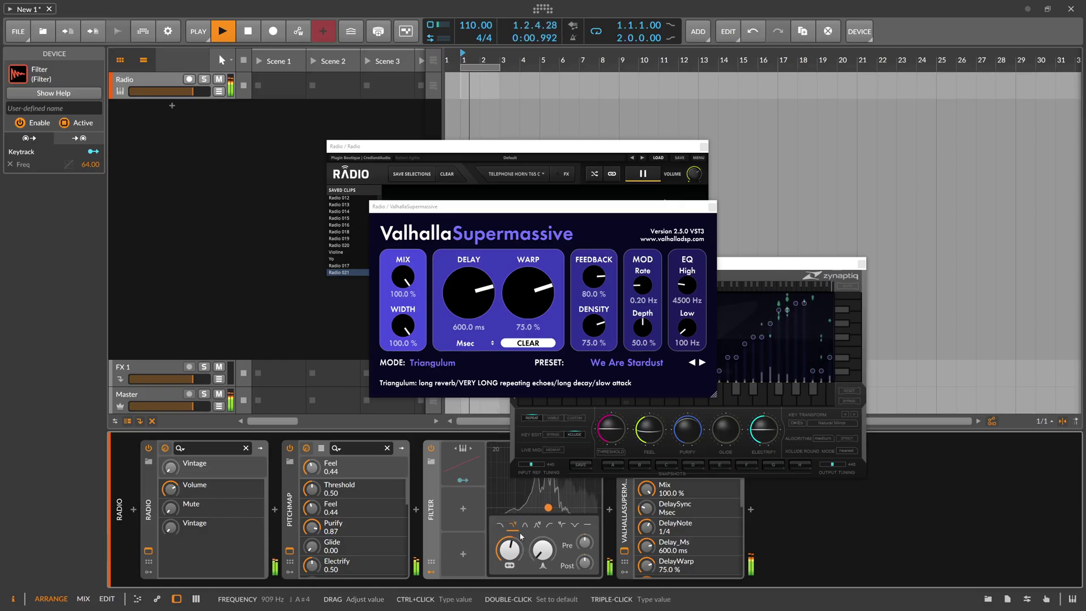
# Close the ValhallaSupermassive window and arrange the PITCHMAP and Radio windows so both are unobstructed.
pyautogui.click(712, 207)
pyautogui.click(802, 267)
pyautogui.moveTo(803, 267); pyautogui.dragTo(377, 132)
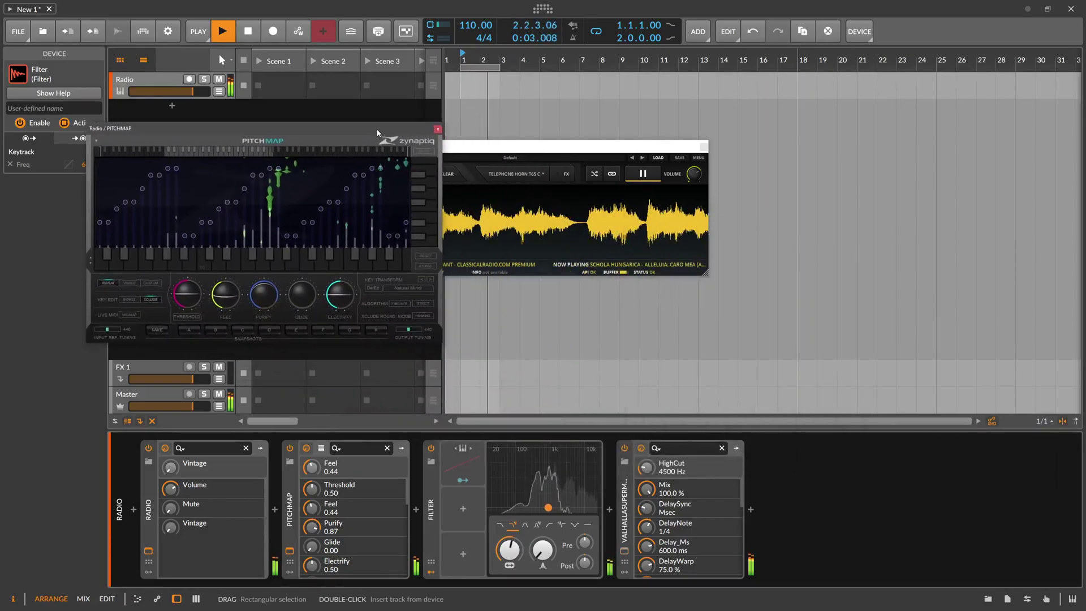
pyautogui.moveTo(535, 148); pyautogui.dragTo(671, 110)
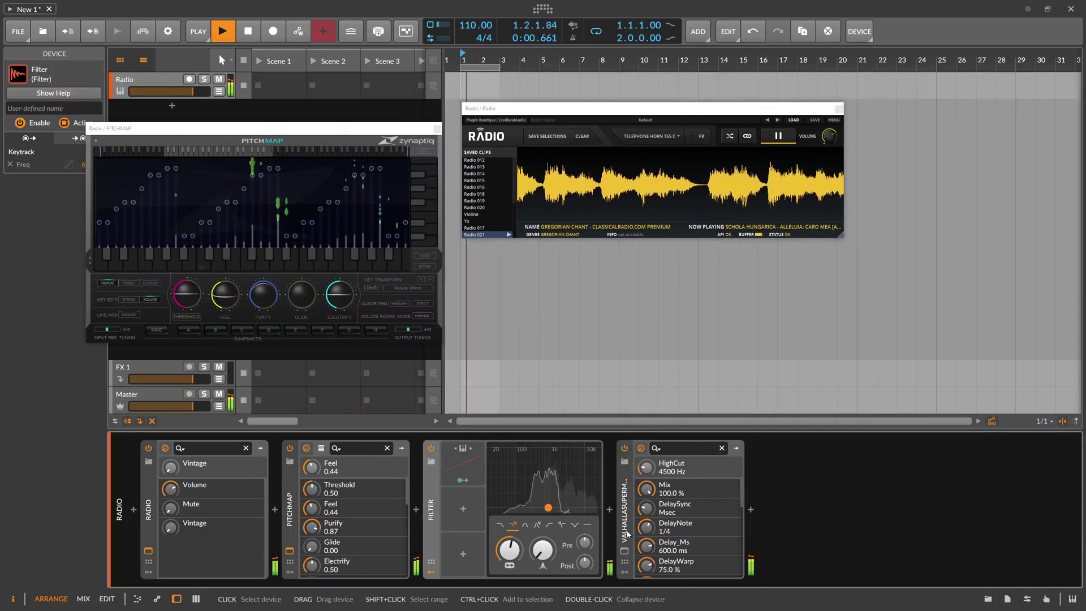
# Insert the BLEASS Slow Machine effect after ValhallaSupermassive.
pyautogui.click(754, 510)
pyautogui.write('slow')
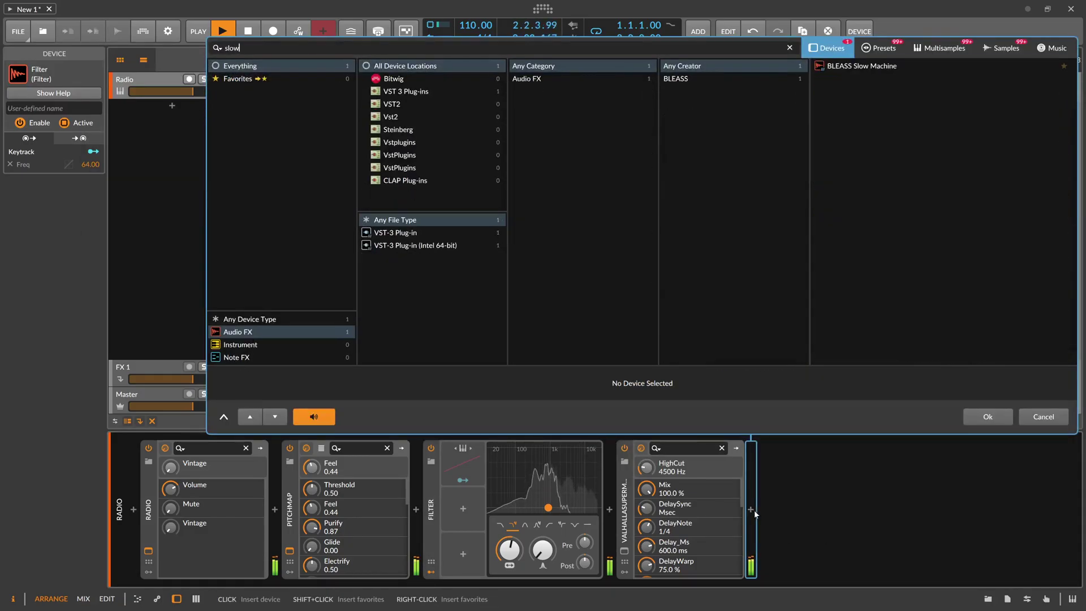
pyautogui.press('Down')
pyautogui.press('Return')
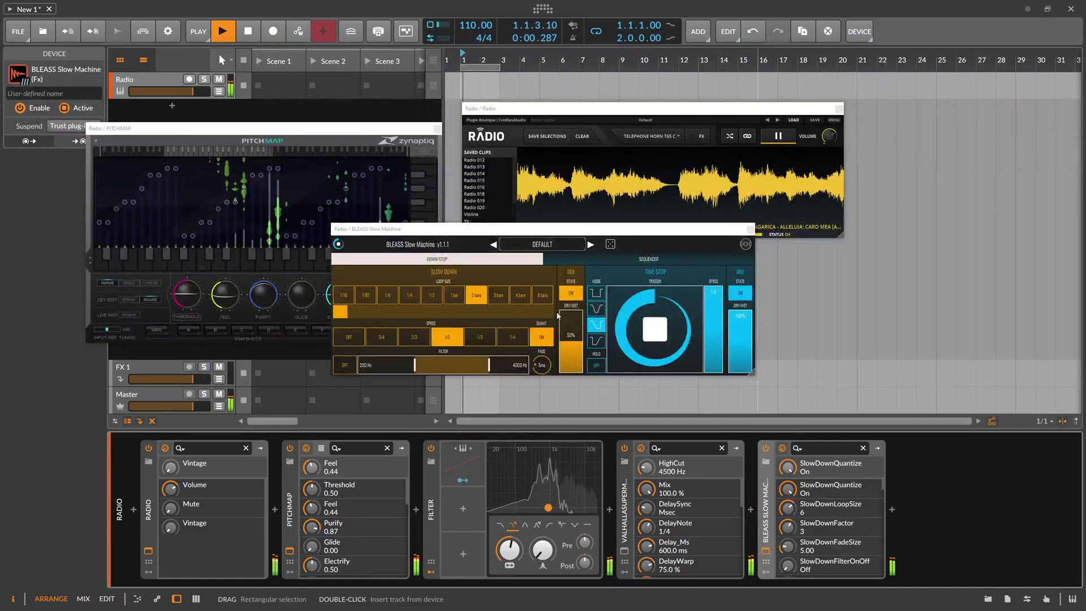
# Set Slow Machine's slow-down loop size to 3 bars and its slow-down dry/wet mix to 54%.
pyautogui.click(497, 294)
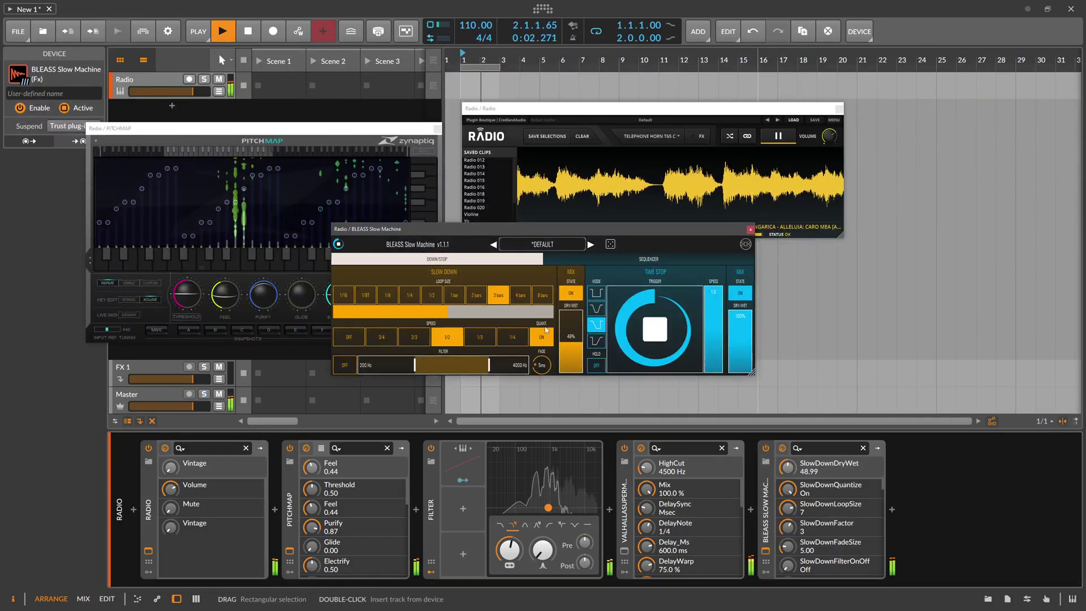
pyautogui.click(571, 341)
pyautogui.moveTo(570, 340); pyautogui.dragTo(570, 340)
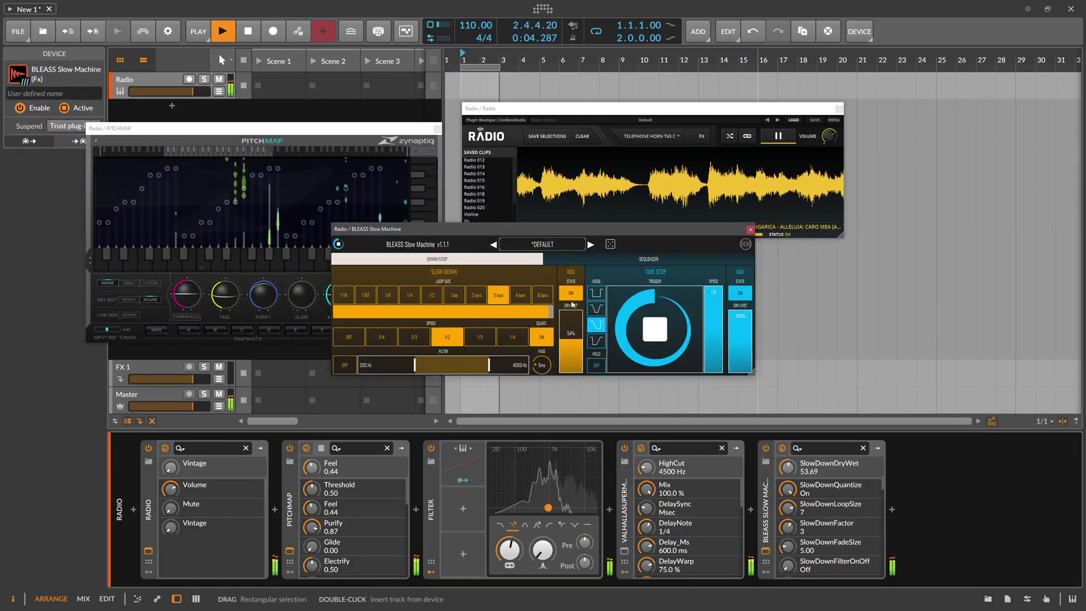
# Separate the Slow Machine and Radio windows and raise the Filter's cutoff to about 1.11 kHz.
pyautogui.moveTo(540, 229); pyautogui.dragTo(578, 224)
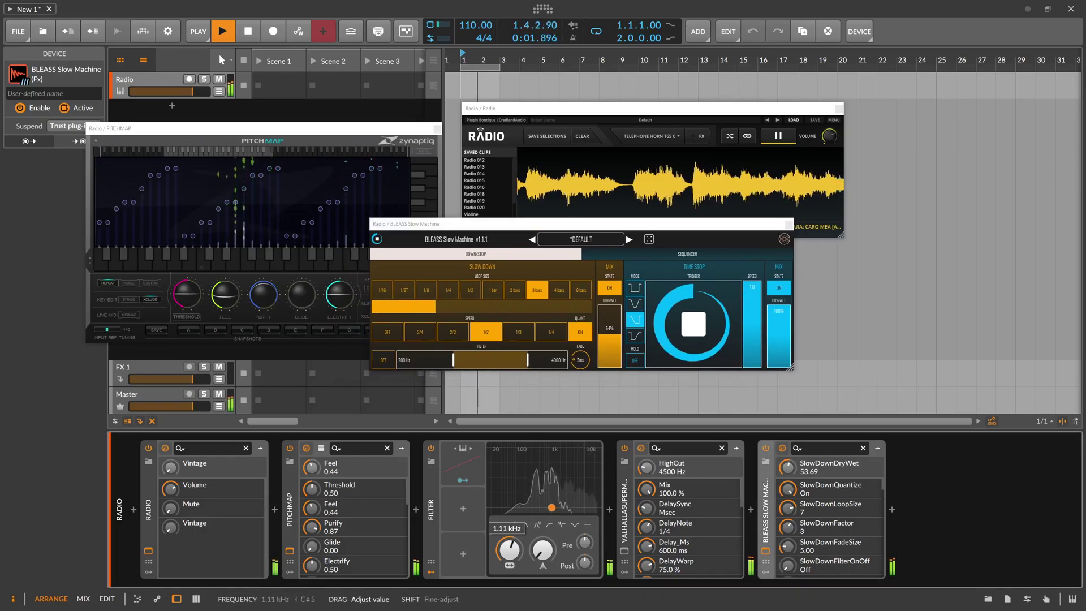
pyautogui.moveTo(571, 109); pyautogui.dragTo(607, 65)
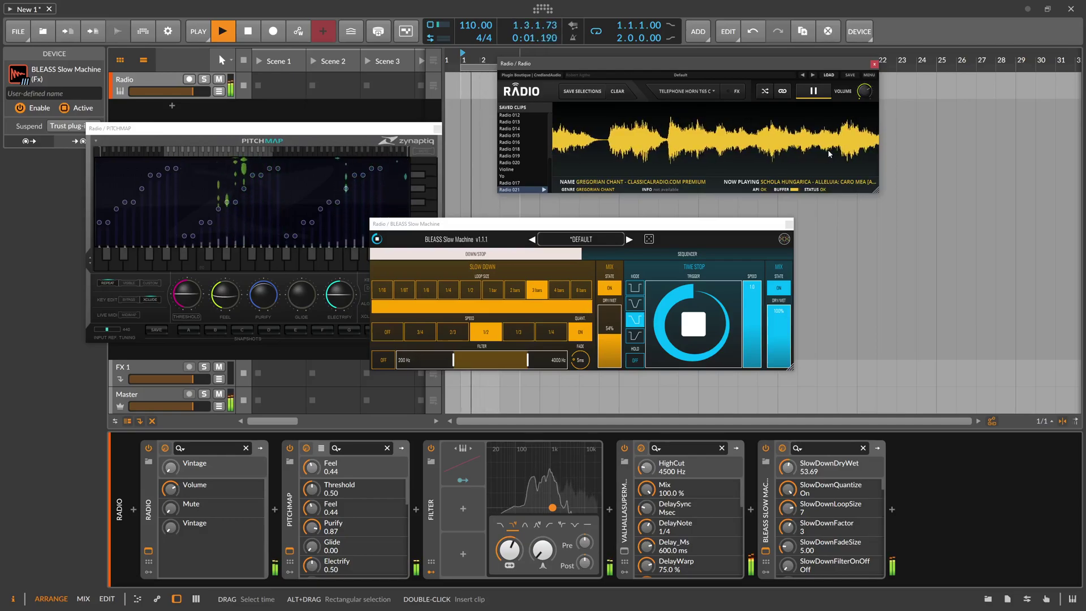
# Move the Slow Machine window clear of PITCHMAP and set the Filter device's cutoff to about 759 Hz.
pyautogui.moveTo(650, 224); pyautogui.dragTo(799, 225)
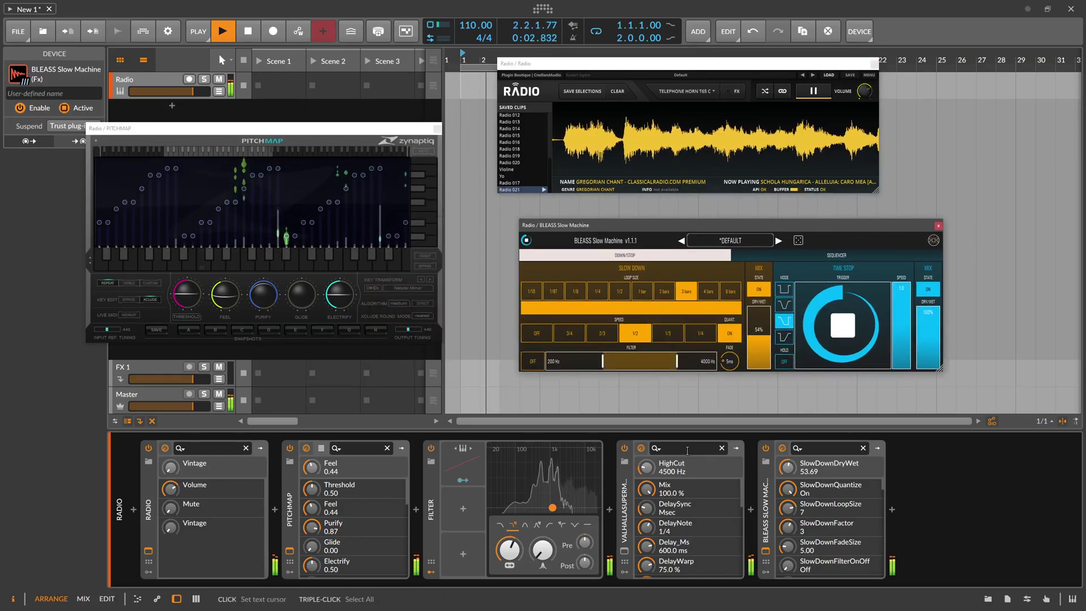
pyautogui.click(509, 548)
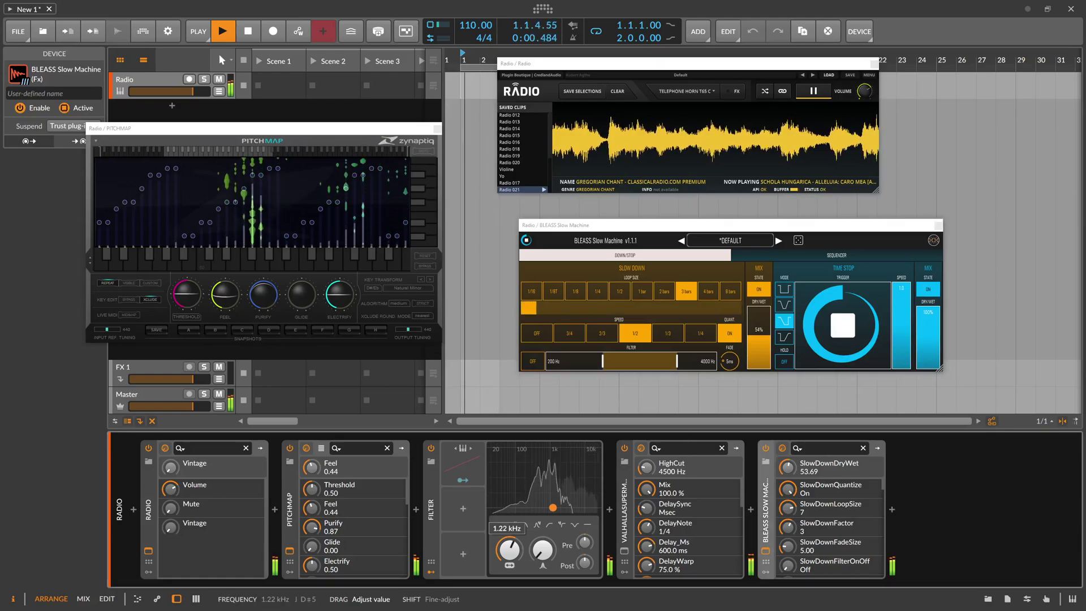
pyautogui.moveTo(509, 549); pyautogui.dragTo(509, 562)
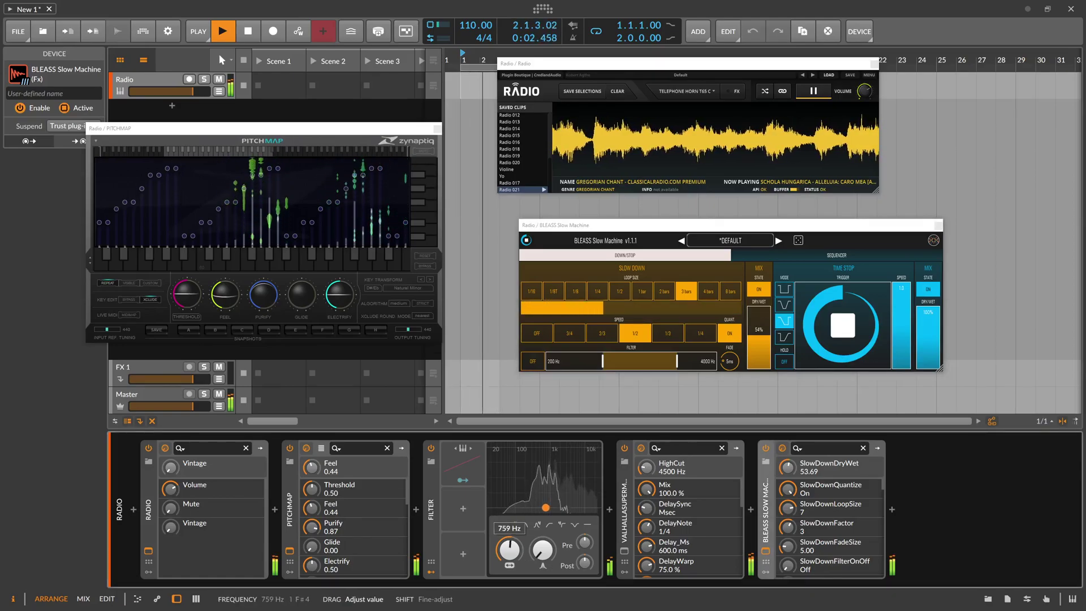
# Set PITCHMAP's Electrify to 0.98, Threshold to 0.23 and Feel to 0.12.
pyautogui.click(376, 122)
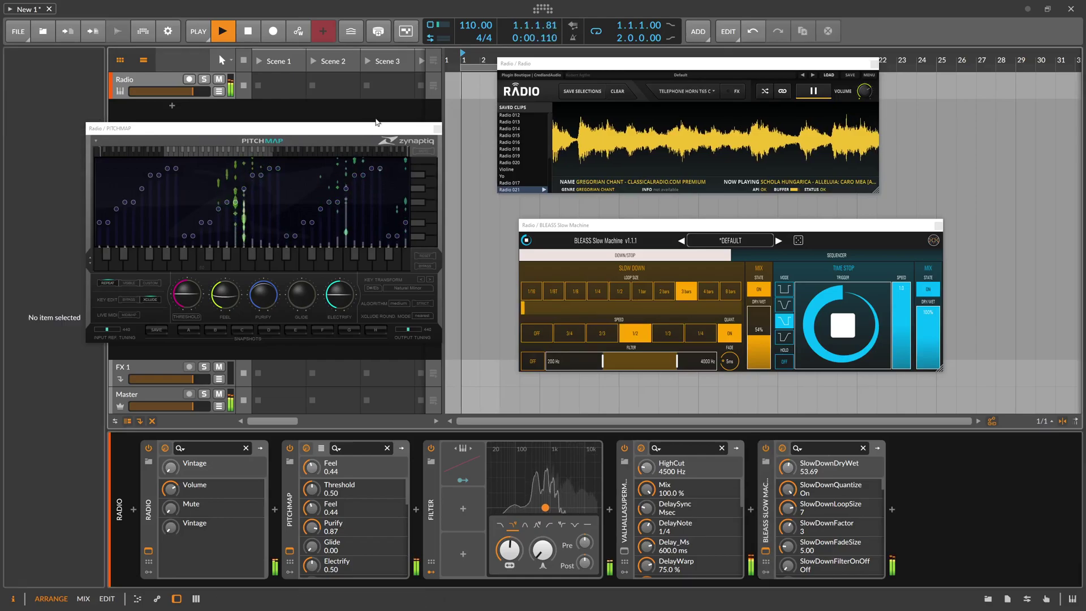
pyautogui.moveTo(339, 294); pyautogui.dragTo(339, 264)
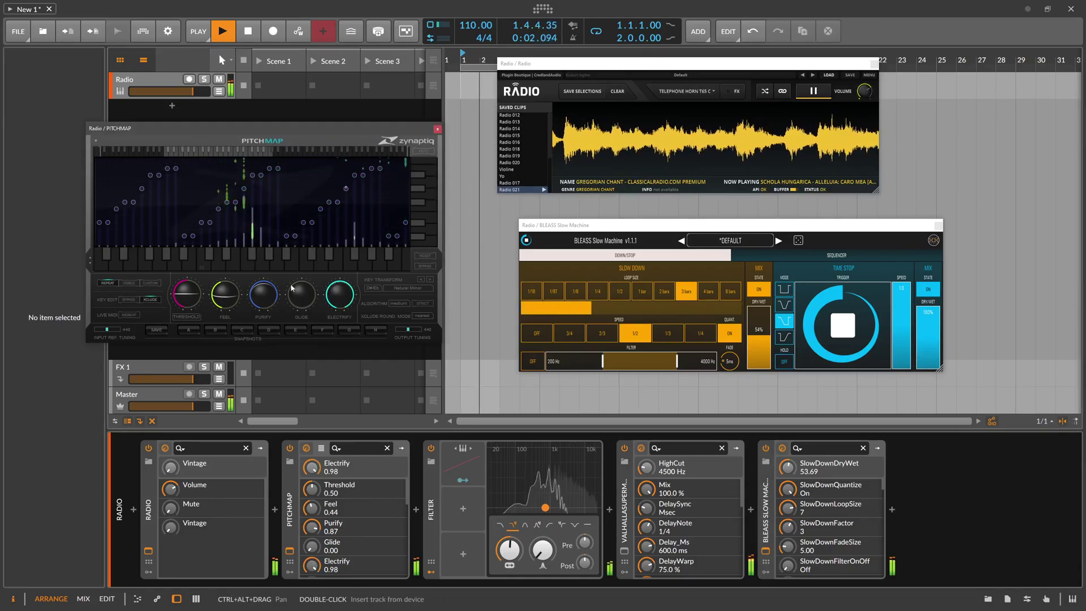
pyautogui.moveTo(229, 291); pyautogui.dragTo(198, 299)
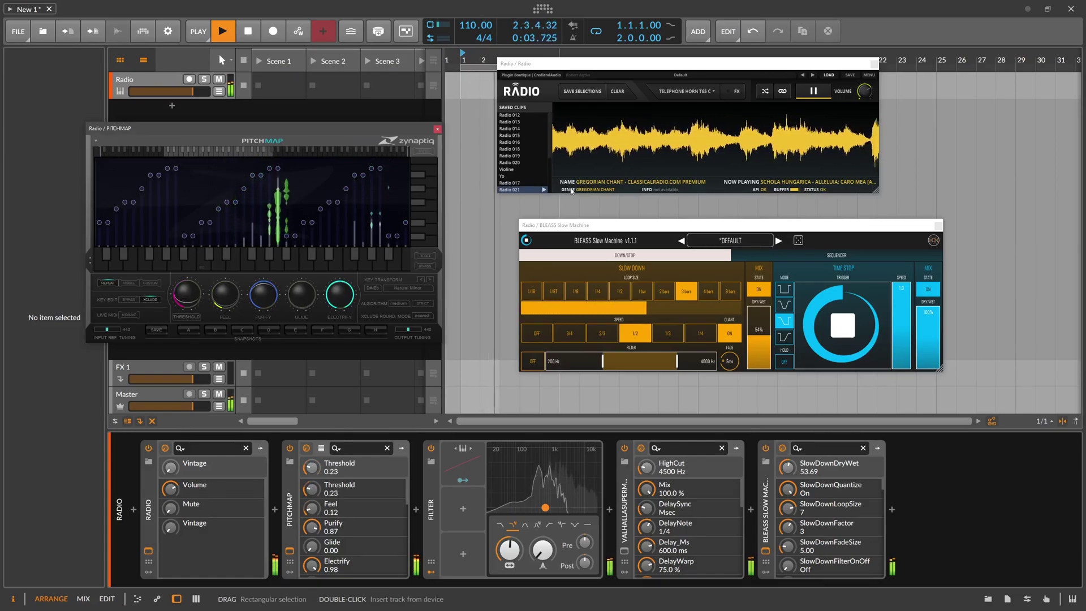
# Close the PITCHMAP and BLEASS Slow Machine windows, leaving the Radio window open.
pyautogui.moveTo(298, 127); pyautogui.dragTo(331, 145)
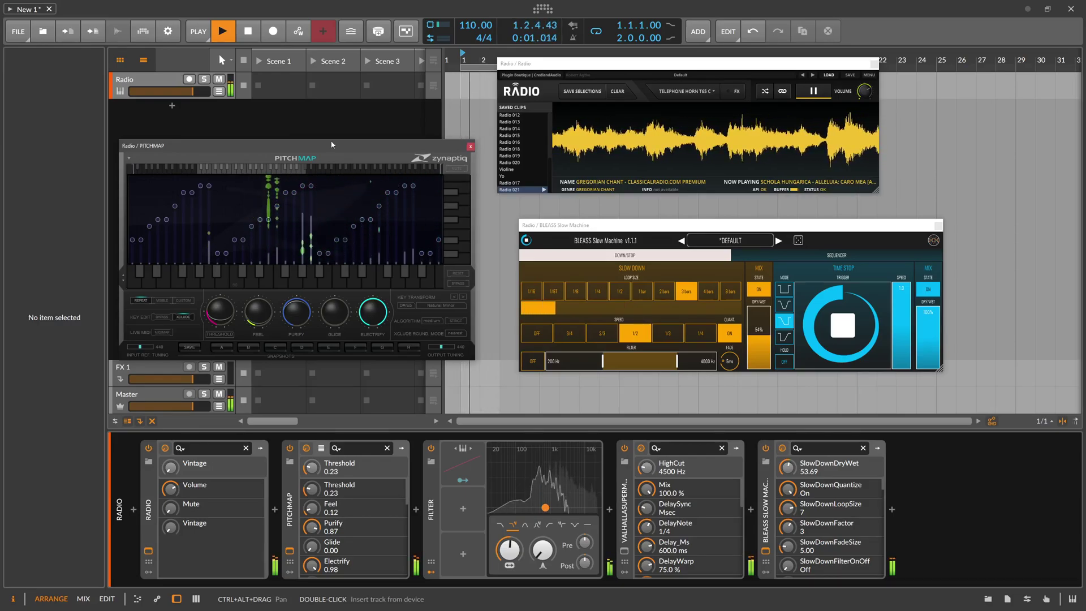
pyautogui.click(470, 147)
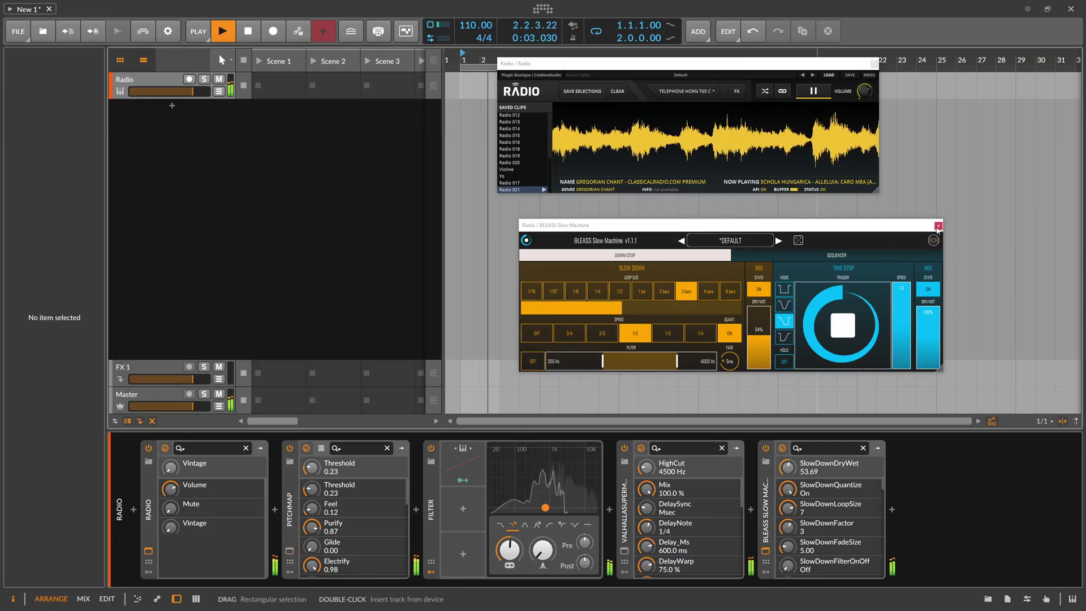
pyautogui.click(937, 226)
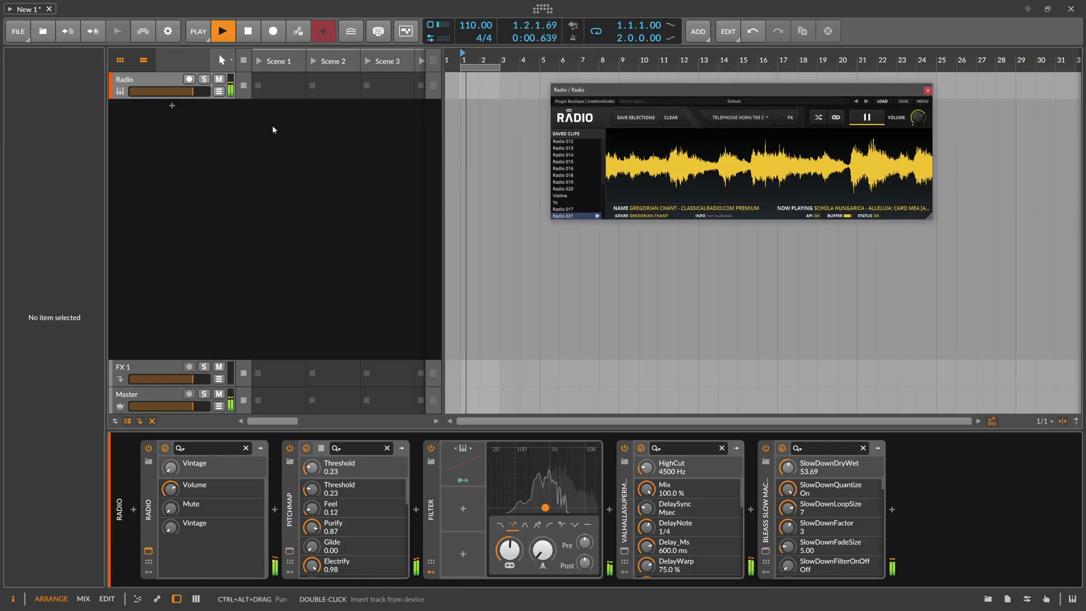
# Add an instrument track below the Radio track with the Tomofon synth loaded on it.
pyautogui.doubleClick(178, 112)
pyautogui.write('tom')
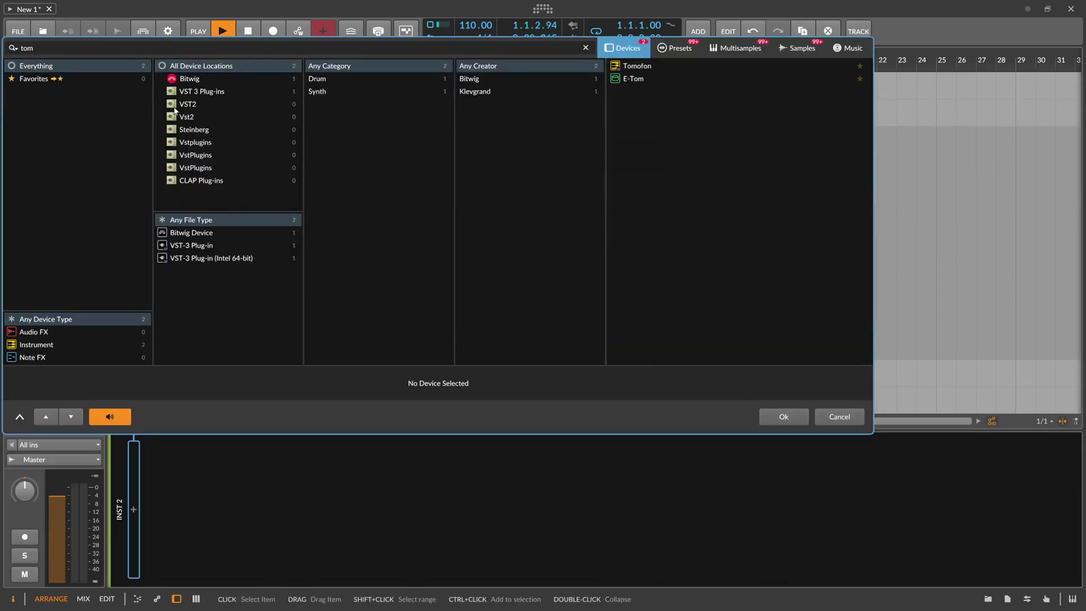
pyautogui.press('Down')
pyautogui.press('Return')
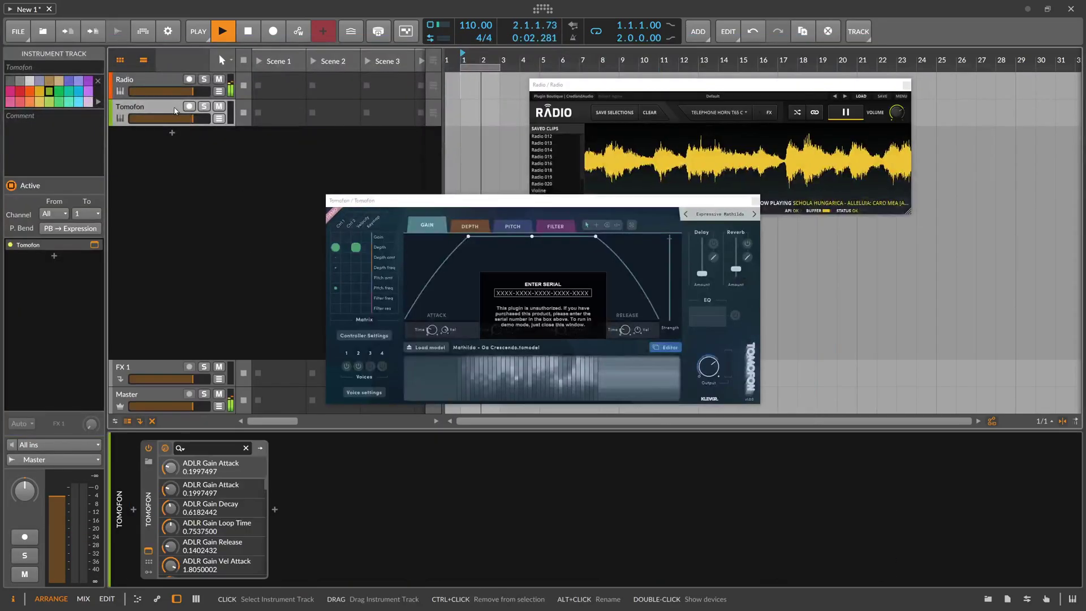
# Dismiss Tomofon's serial prompt, open its model editor and position the window below Radio's saved clips.
pyautogui.moveTo(411, 200); pyautogui.dragTo(425, 205)
pyautogui.click(600, 250)
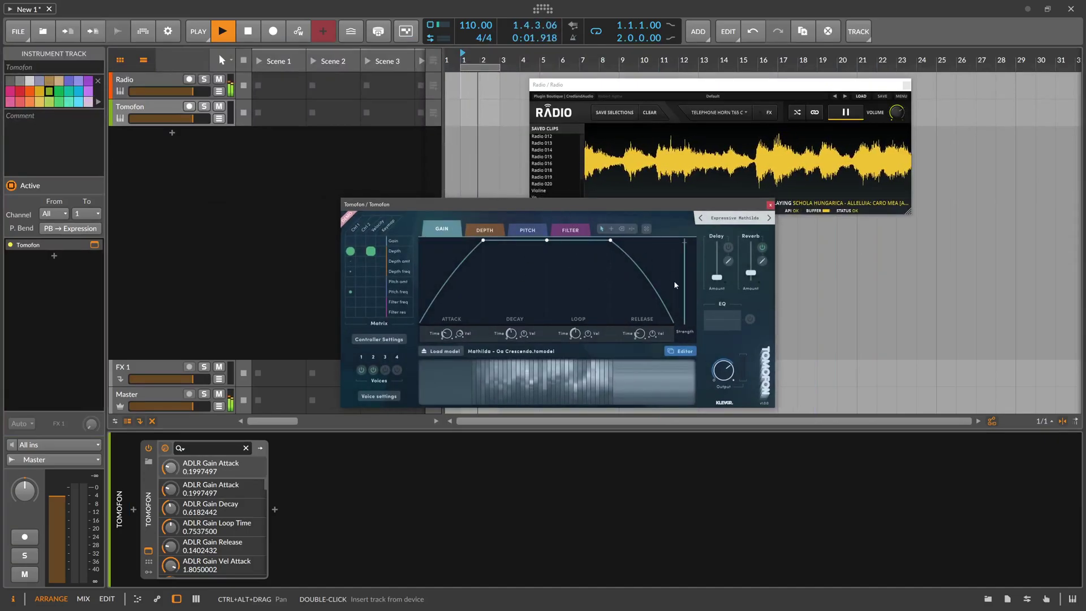
pyautogui.click(679, 353)
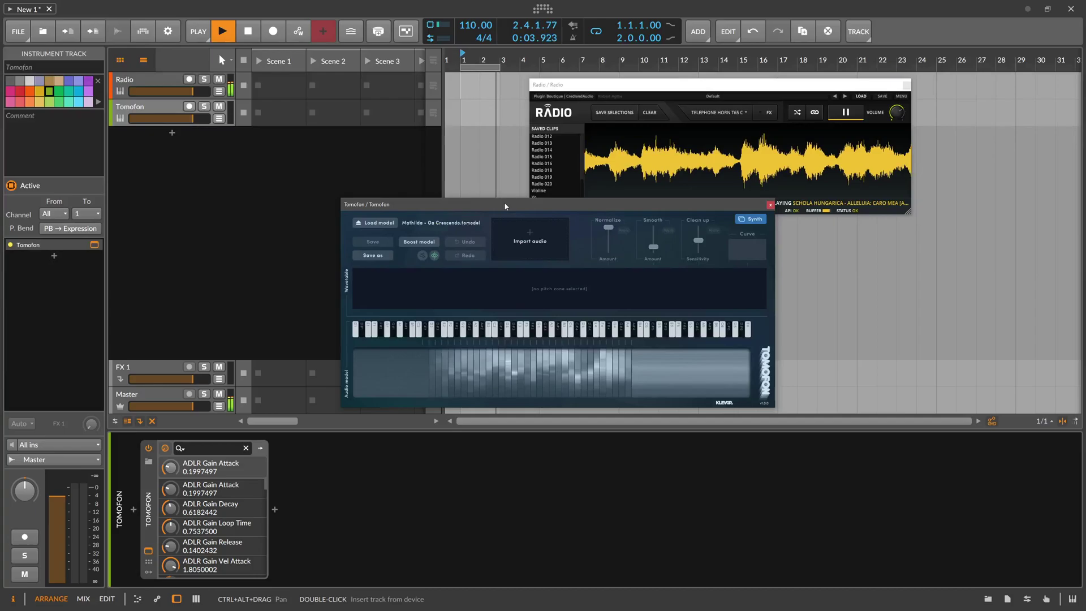
pyautogui.moveTo(506, 201); pyautogui.dragTo(553, 252)
# Preview the saved clips Radio 021 and Radio 017, and import Radio 017 into Tomofon as a New Automatic model.
pyautogui.click(551, 208)
pyautogui.doubleClick(551, 209)
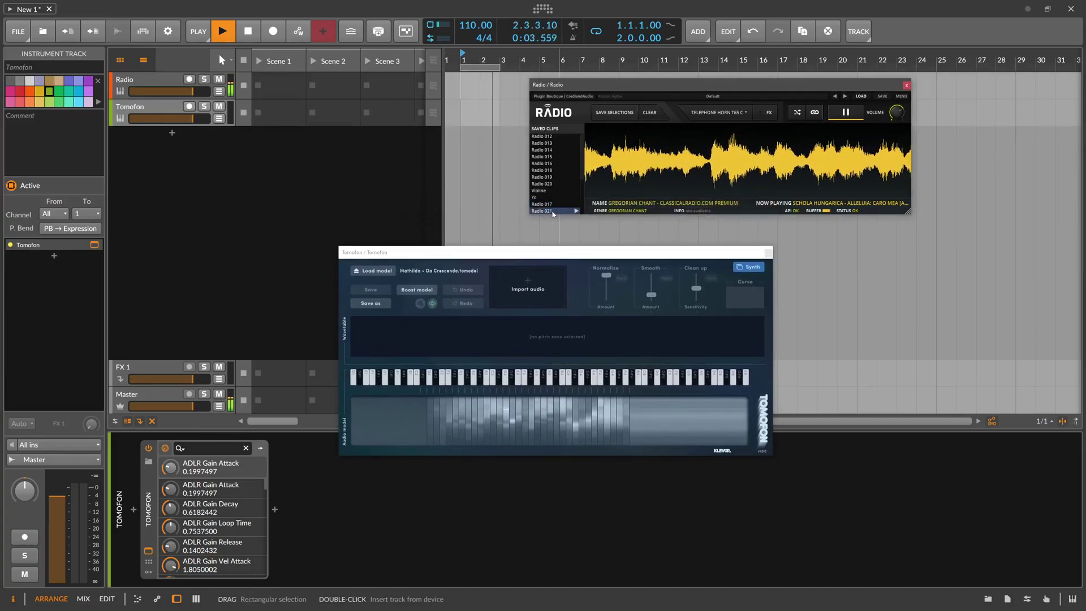
pyautogui.click(576, 211)
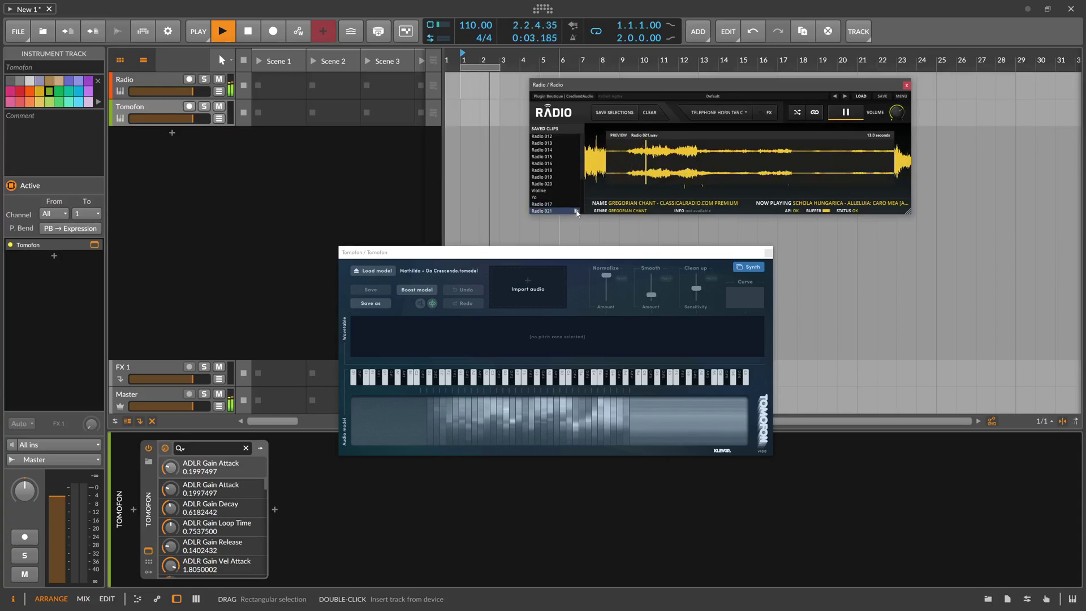
pyautogui.click(577, 204)
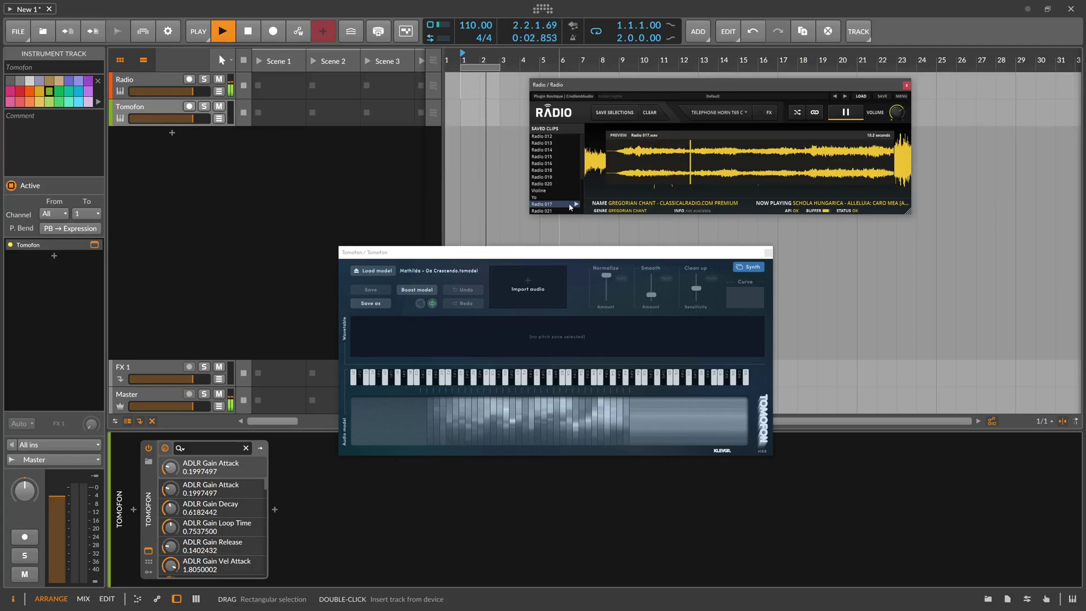
pyautogui.moveTo(543, 205); pyautogui.dragTo(527, 286)
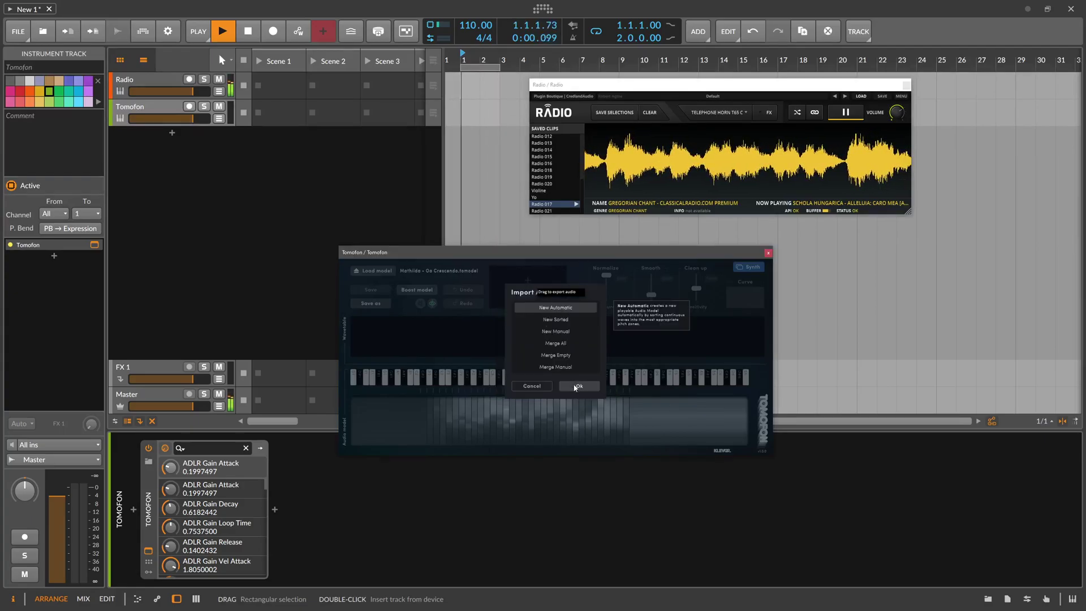
pyautogui.click(576, 386)
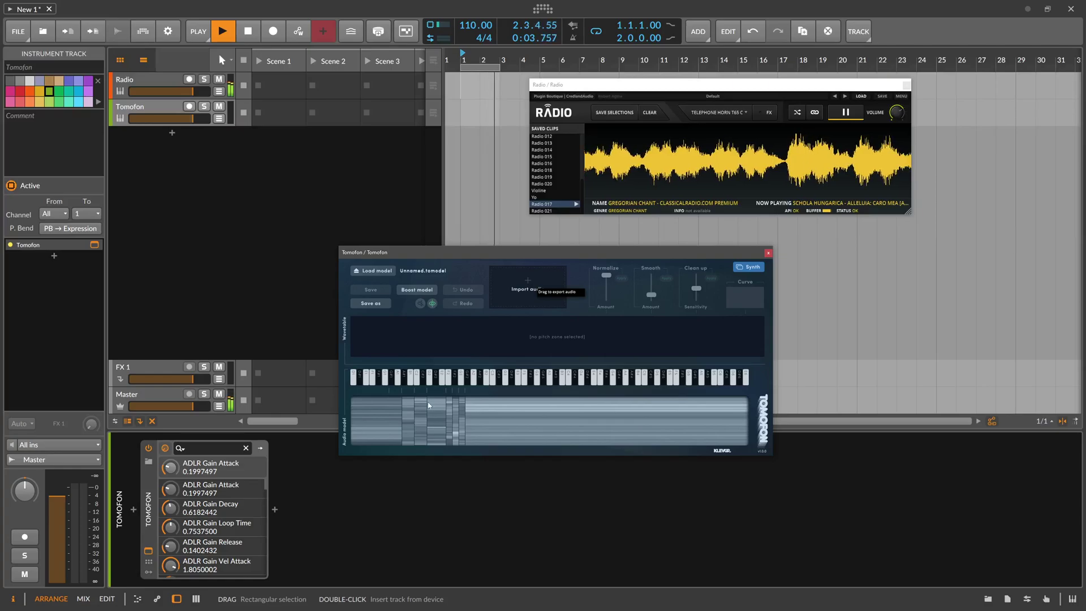
# Save the imported Tomofon model as "chants" and return to the synth view.
pyautogui.click(365, 306)
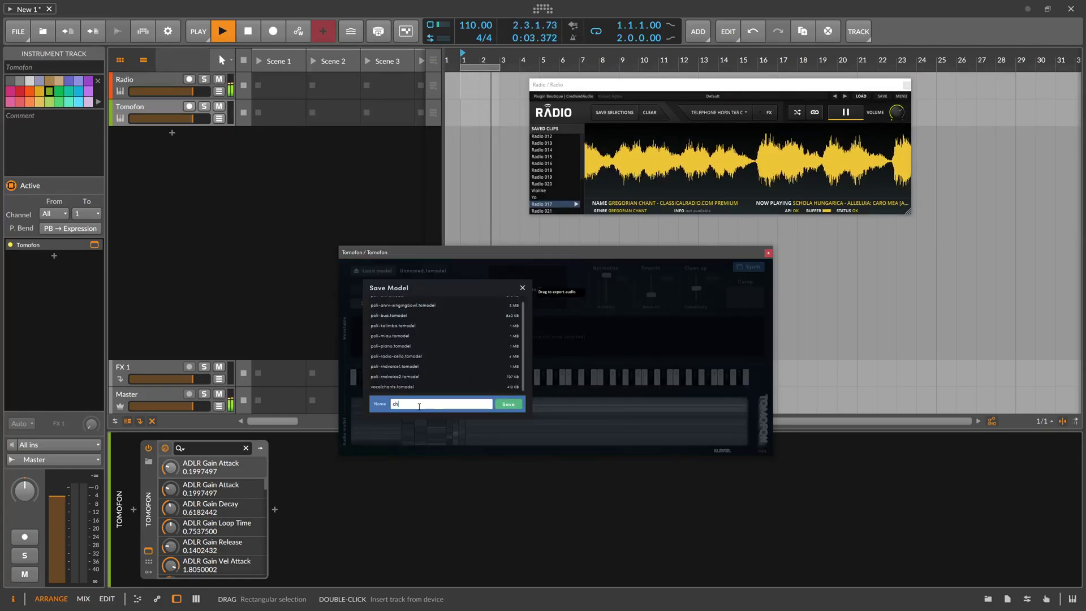
pyautogui.click(512, 404)
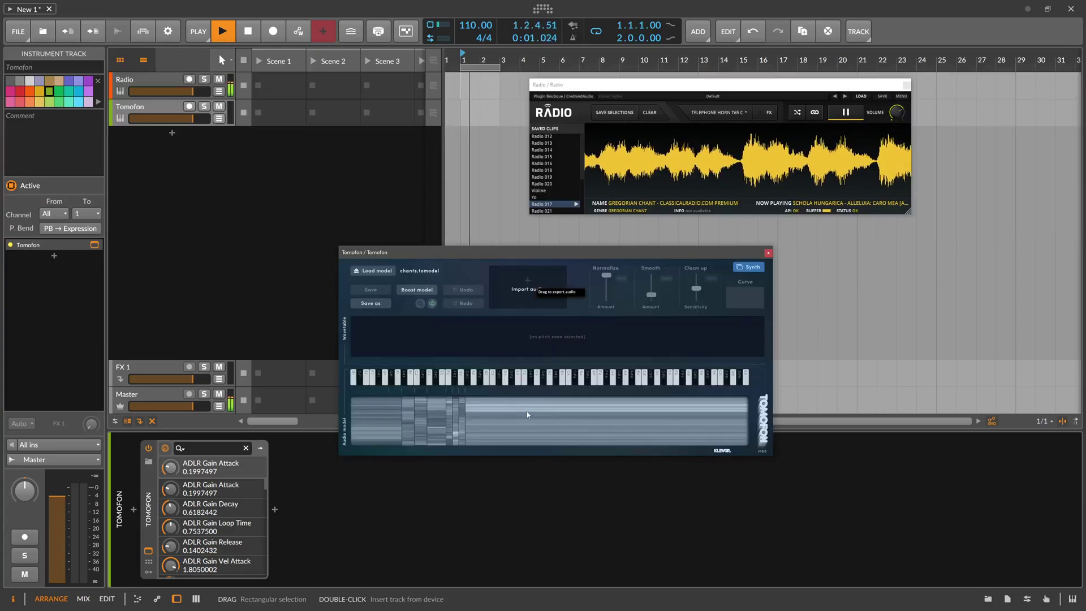
pyautogui.click(748, 268)
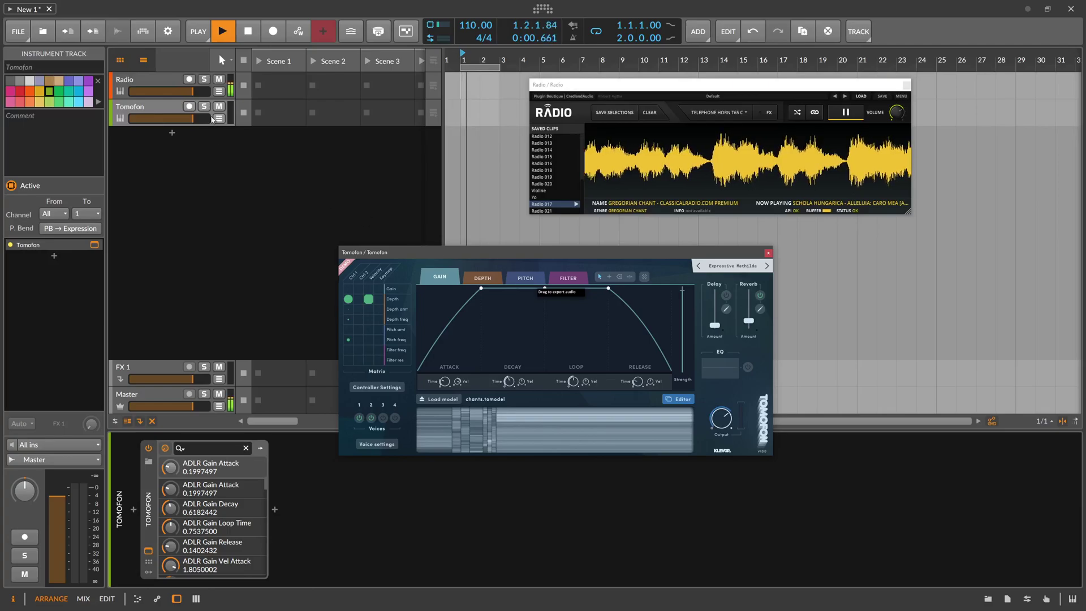
# Record-arm and solo the Tomofon track, and restart playback to play the chants model.
pyautogui.click(188, 106)
pyautogui.click(204, 107)
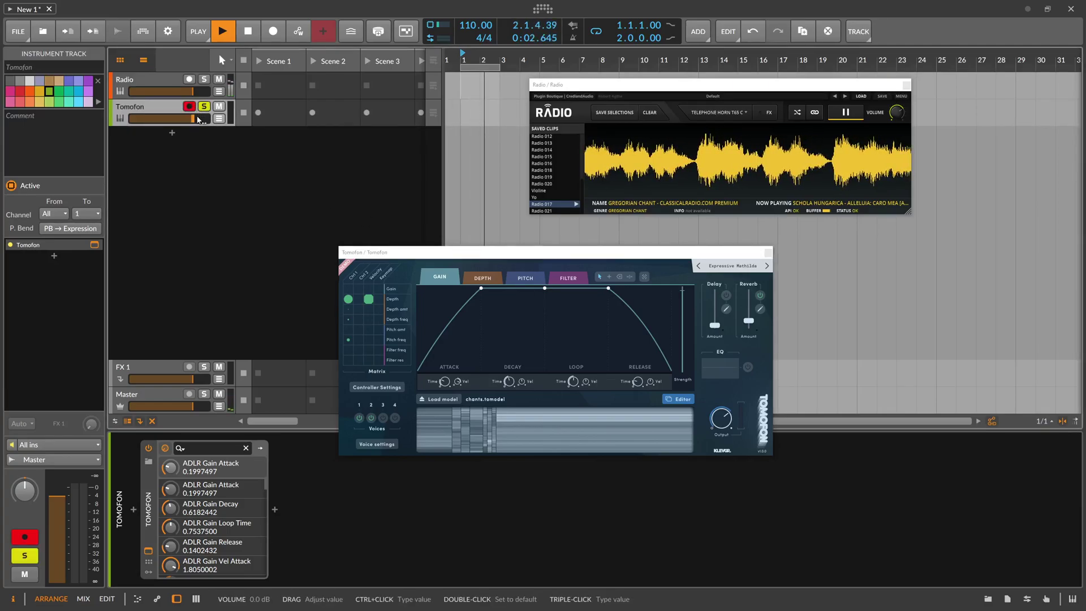
pyautogui.press('space')
pyautogui.press('space')
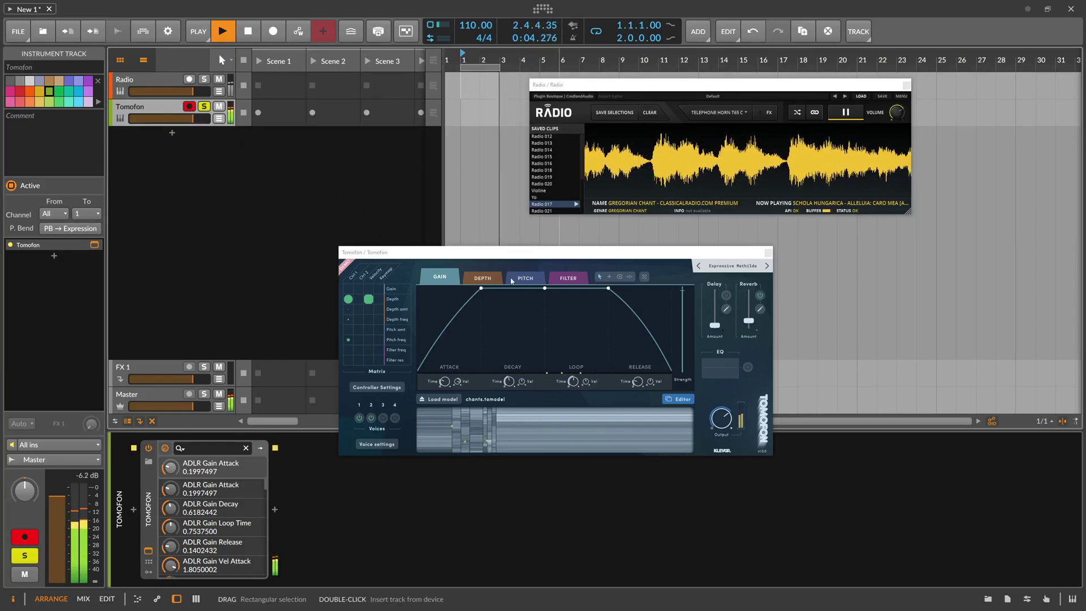
# Set Tomofon's depth attack to about 1.36 s and release to 1.82 s, and its gain attack to 1.40 s and release to 1.50 s.
pyautogui.click(483, 277)
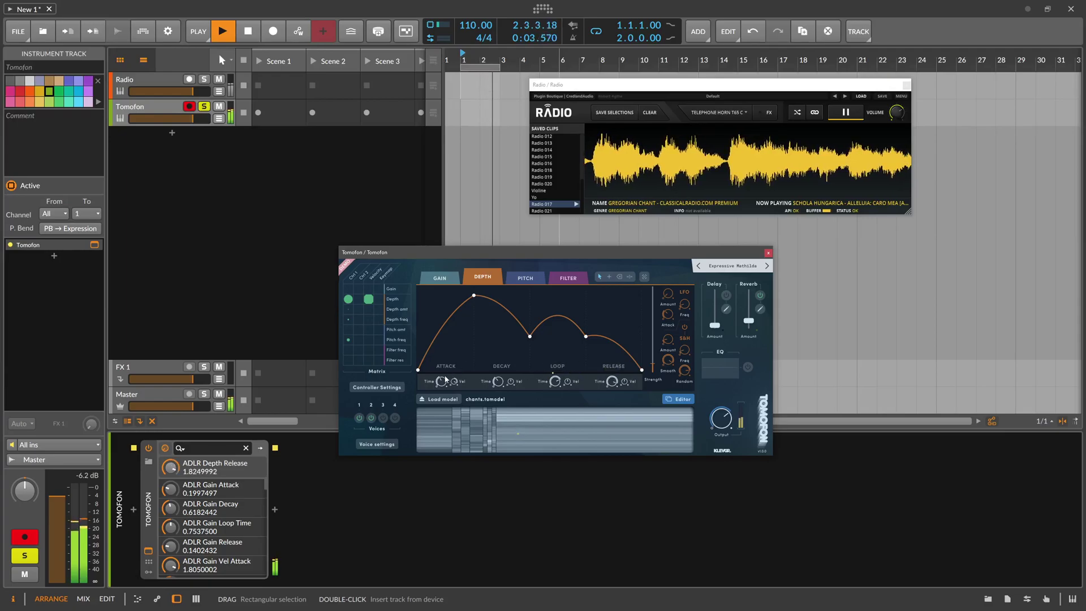
pyautogui.click(440, 277)
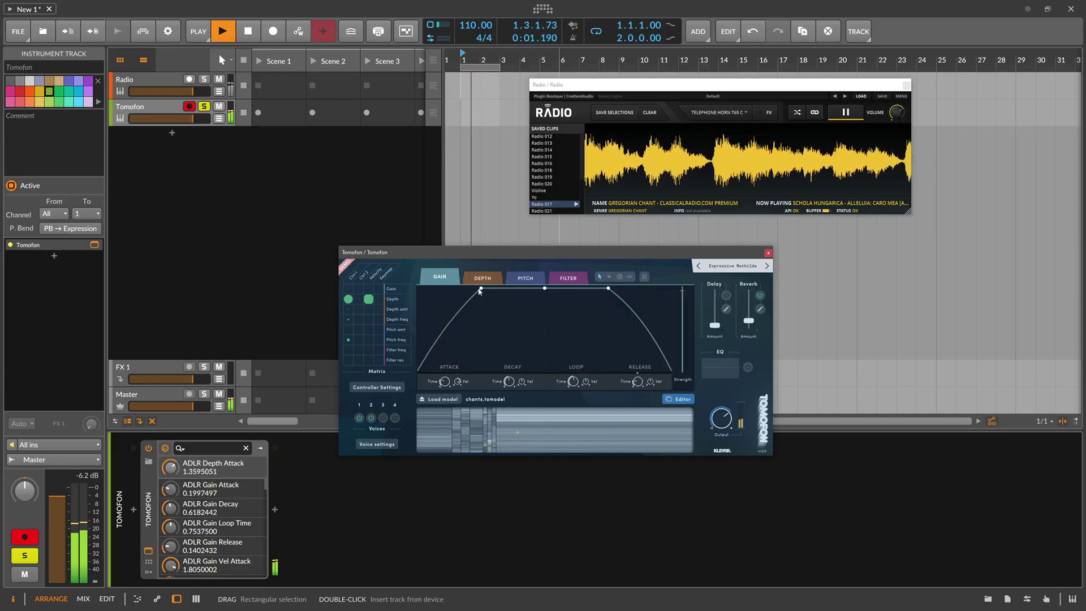
pyautogui.moveTo(445, 381); pyautogui.dragTo(451, 373)
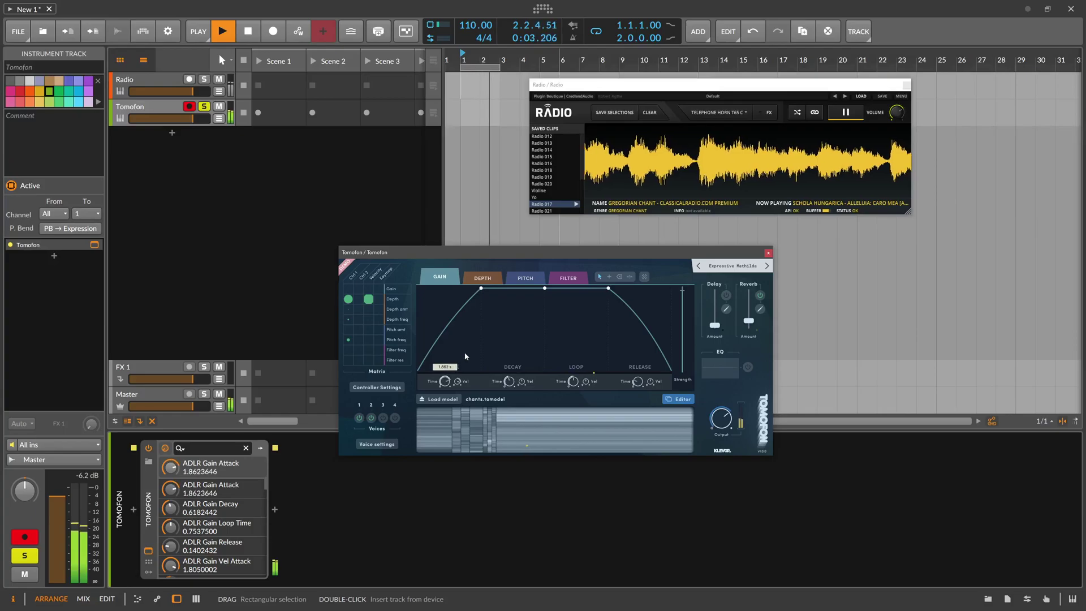
pyautogui.moveTo(624, 384); pyautogui.dragTo(641, 358)
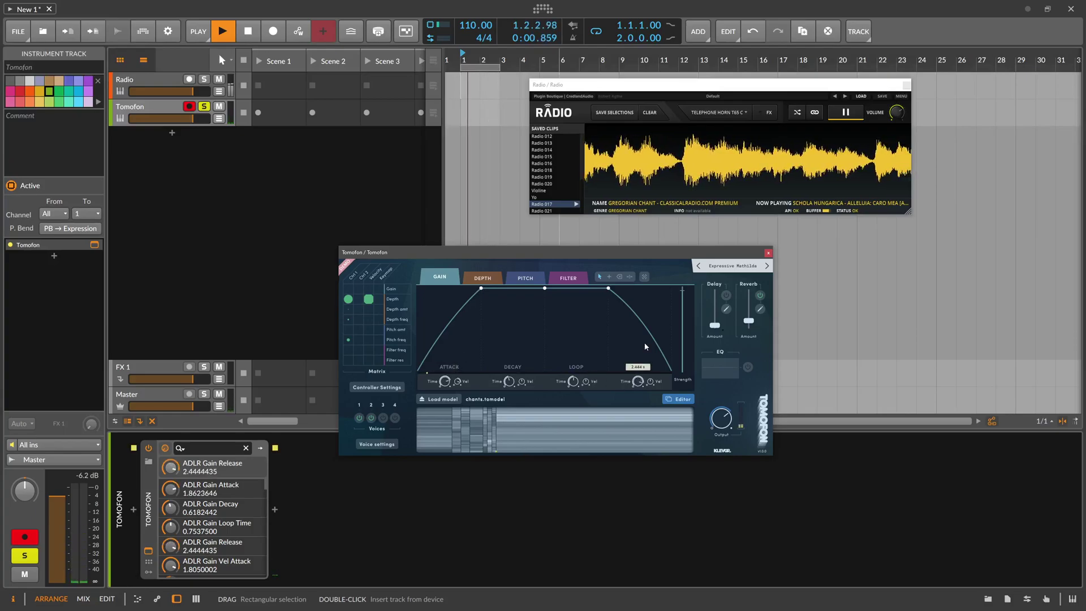
pyautogui.moveTo(445, 381); pyautogui.dragTo(448, 386)
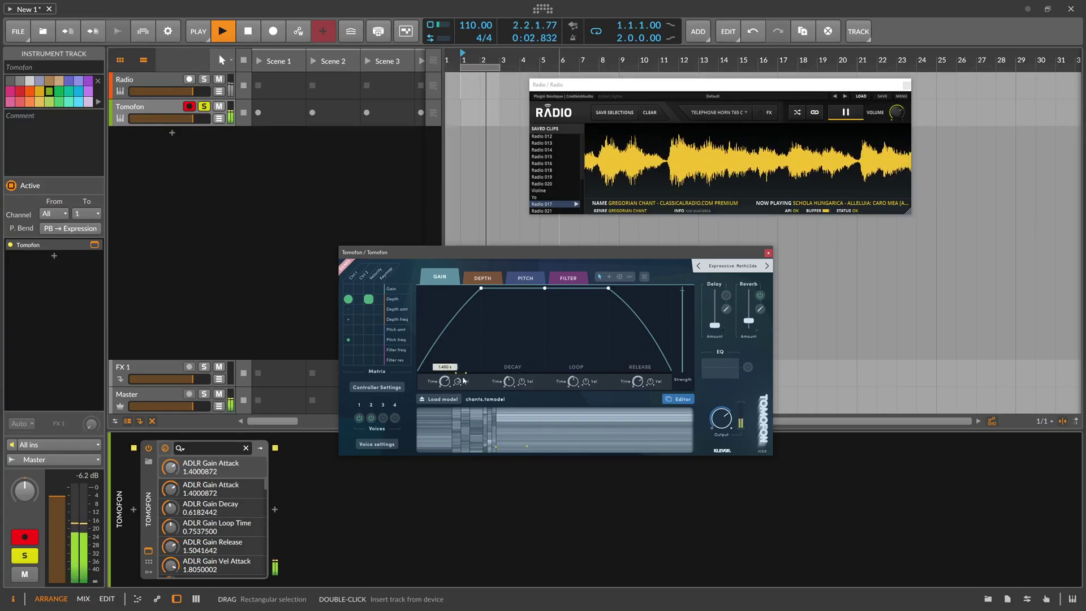
# Enable Tomofon's filter with a frequency of about 2731 Hz and lengthen the filter envelope's loop time.
pyautogui.click(559, 281)
pyautogui.click(684, 326)
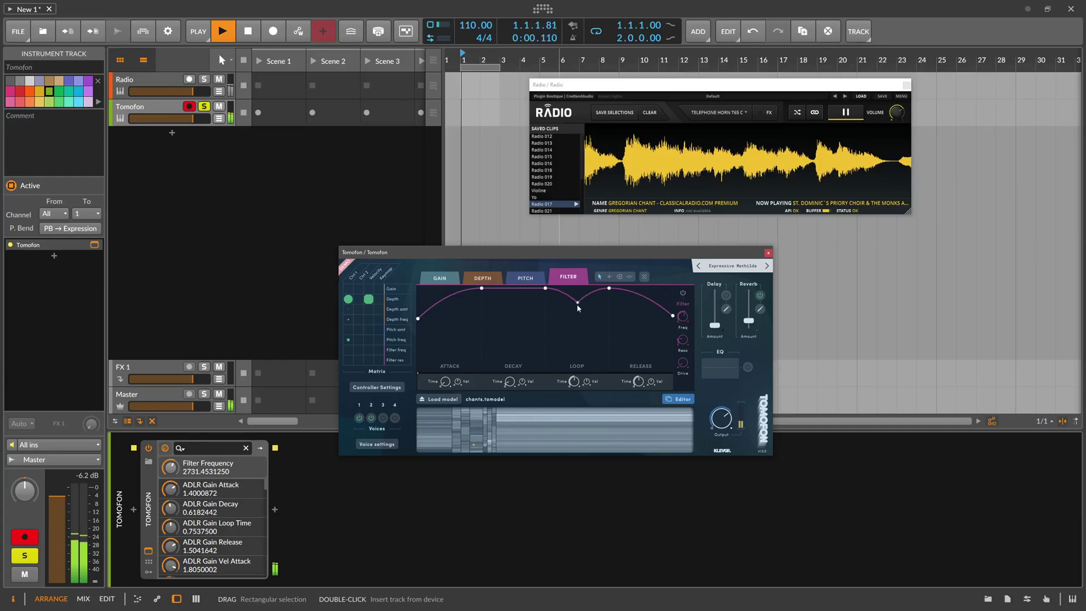
pyautogui.moveTo(574, 382); pyautogui.dragTo(580, 372)
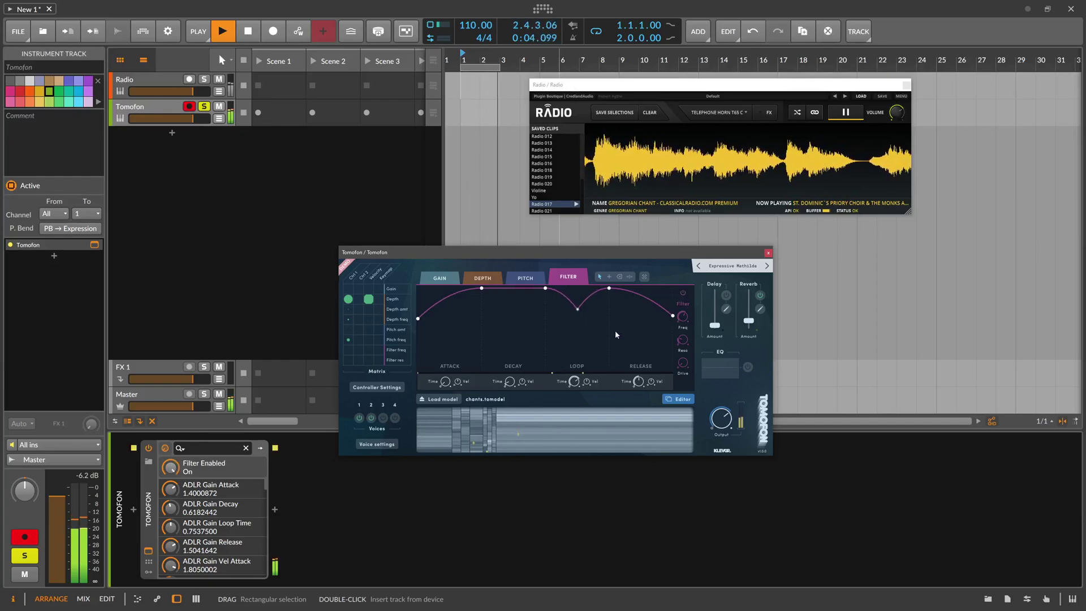
# Deepen the filter envelope's loop dip, lower its start and end points, and visit the voice settings.
pyautogui.moveTo(577, 309); pyautogui.dragTo(576, 341)
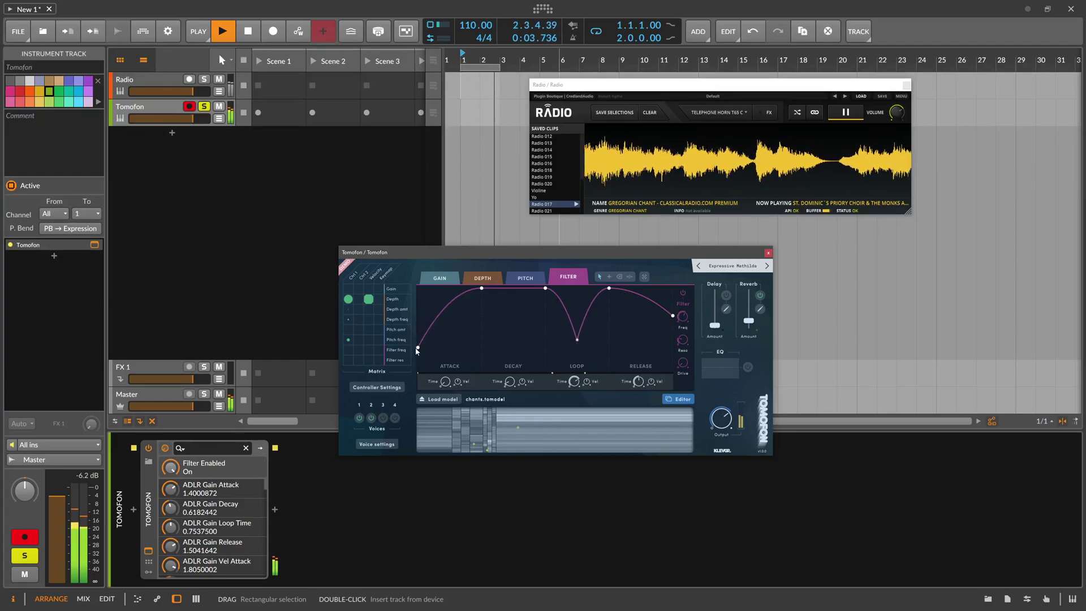
pyautogui.moveTo(673, 318); pyautogui.dragTo(673, 334)
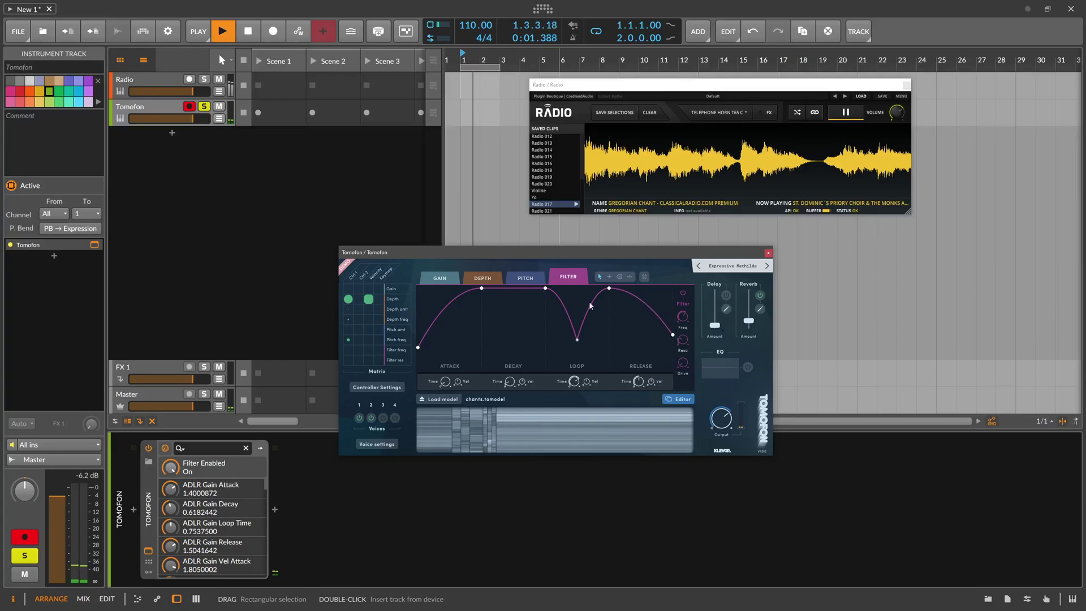
pyautogui.click(376, 444)
pyautogui.click(507, 289)
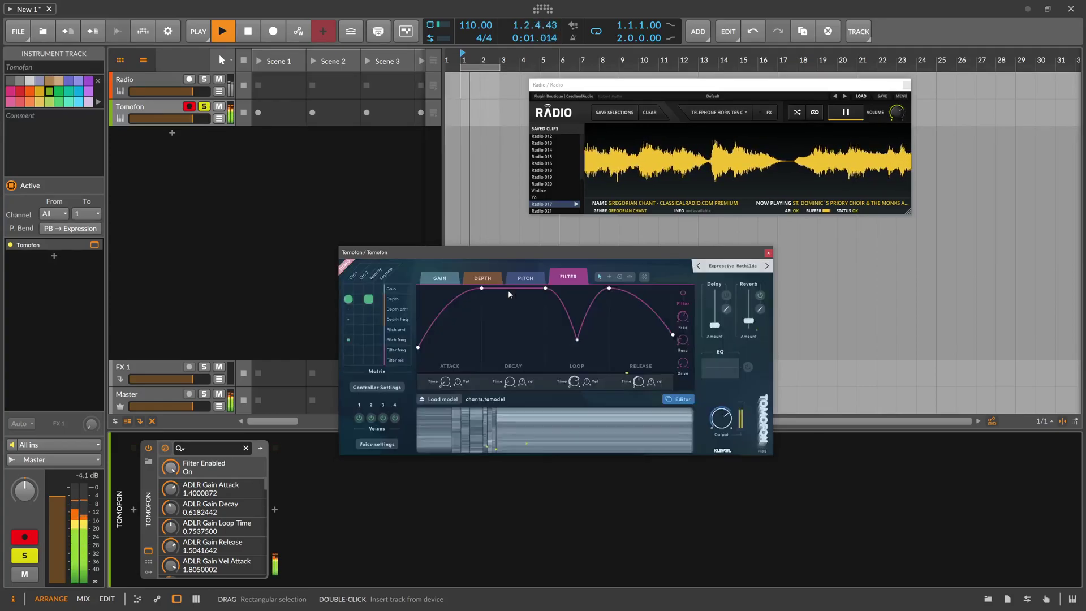
# Close the Tomofon window and copy ValhallaSupermassive from the Radio track to after Tomofon on its track.
pyautogui.click(767, 253)
pyautogui.click(156, 85)
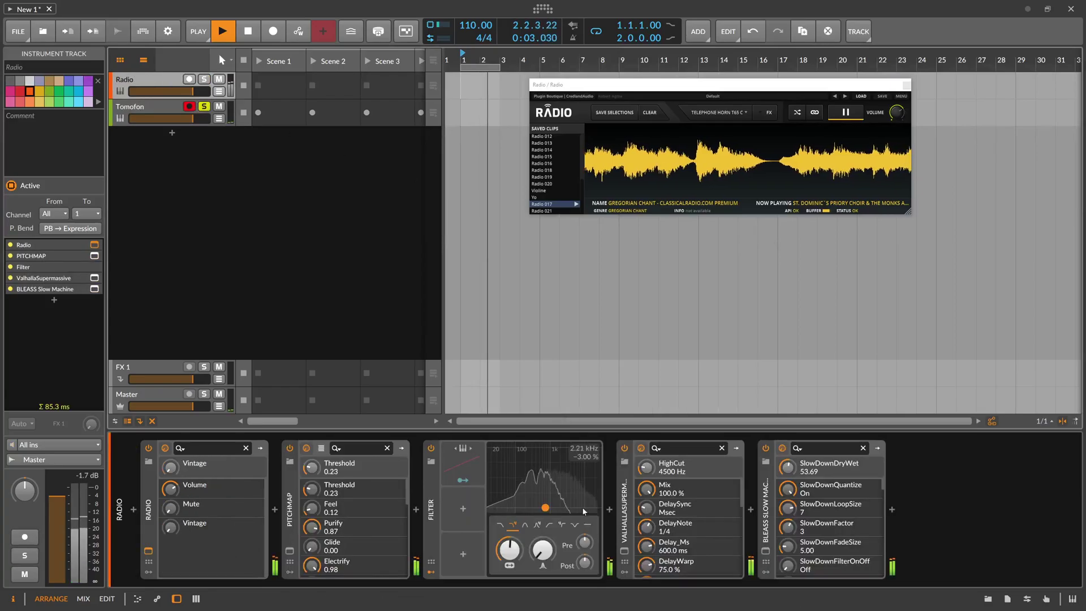
pyautogui.moveTo(624, 509); pyautogui.dragTo(298, 459)
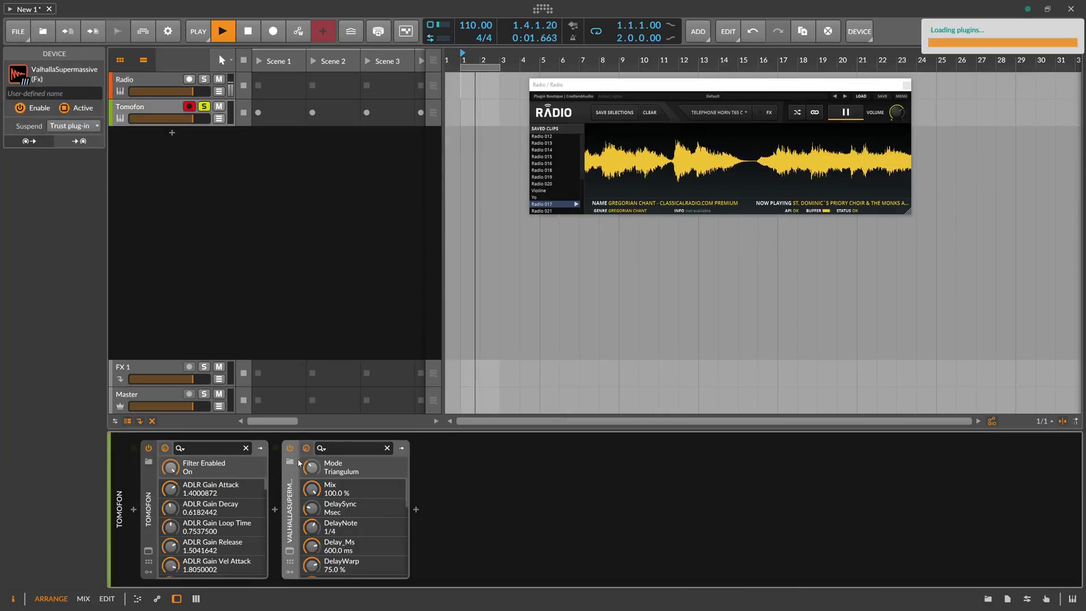
# Open ValhallaSupermassive on the Tomofon track and set its mix to 96.8 %.
pyautogui.click(290, 551)
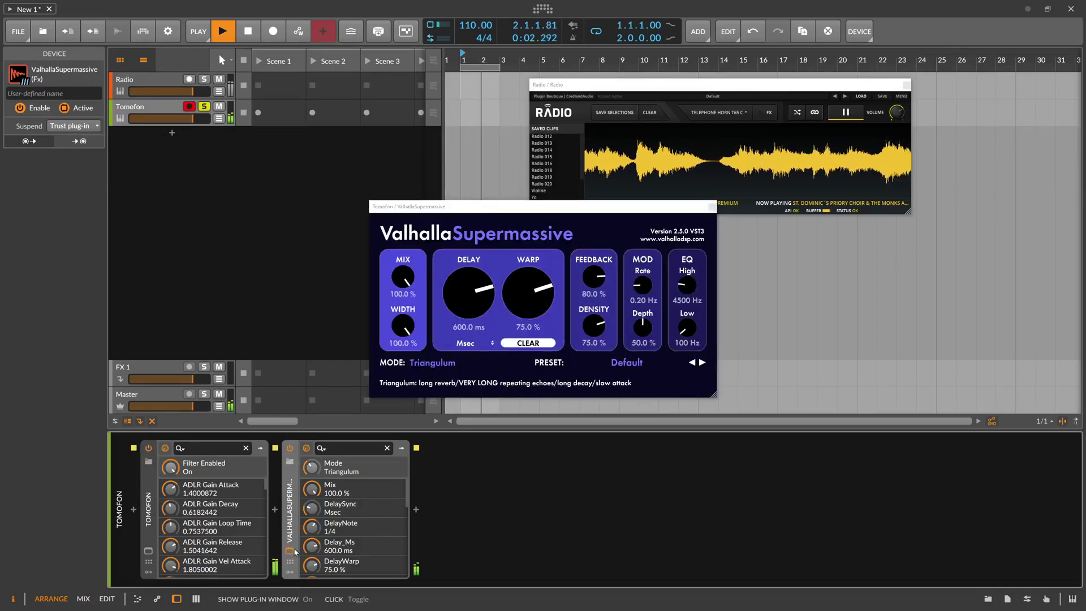
pyautogui.moveTo(407, 280); pyautogui.dragTo(407, 284)
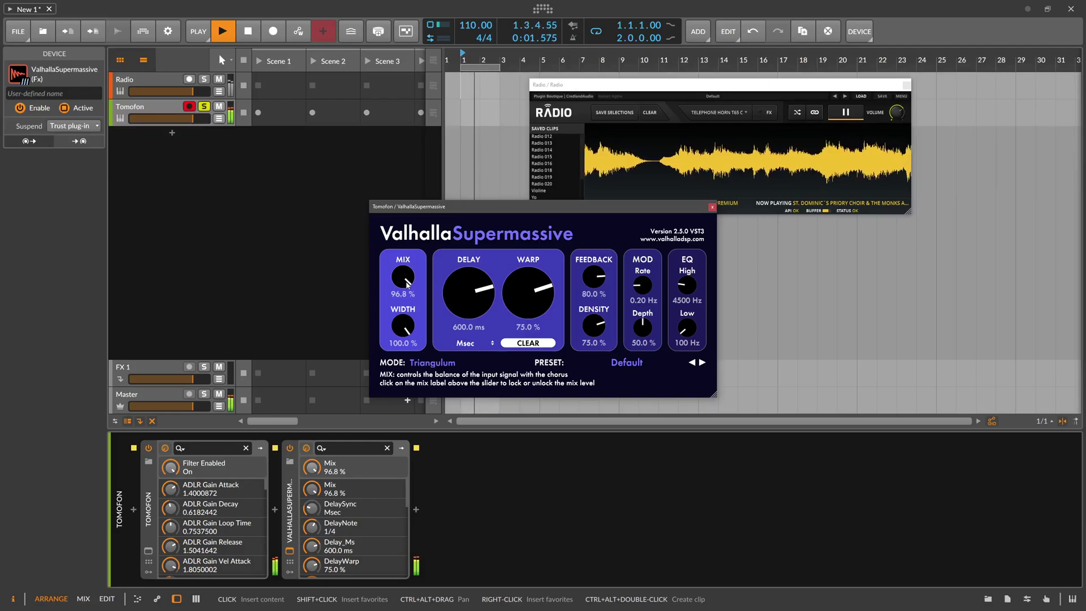
# Slightly lower the post level of the Filter device on the Radio track and solo that track.
pyautogui.click(147, 82)
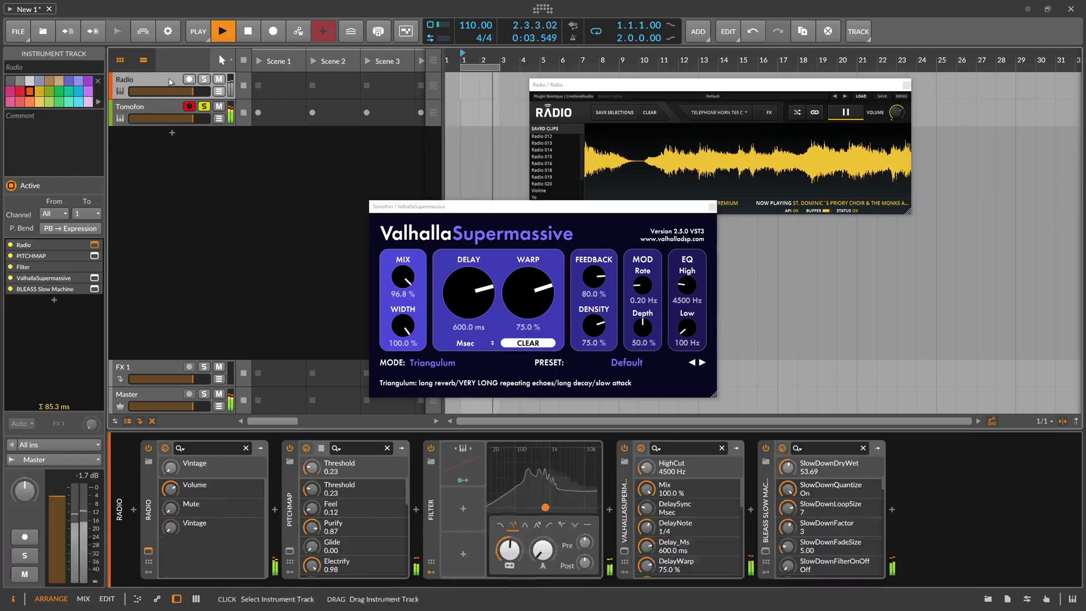
pyautogui.moveTo(584, 562); pyautogui.dragTo(585, 567)
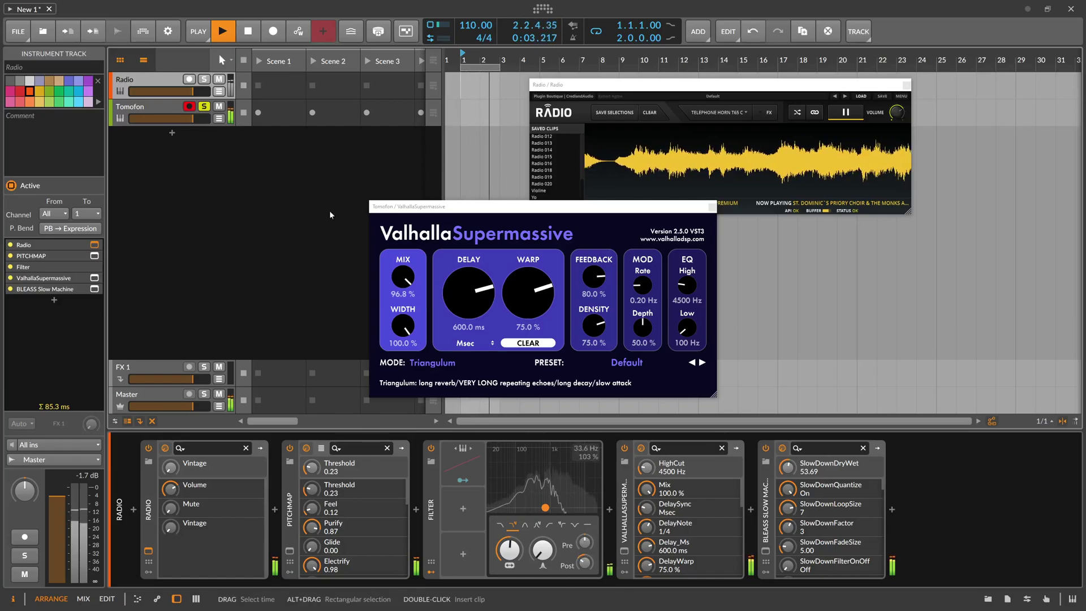
pyautogui.click(207, 80)
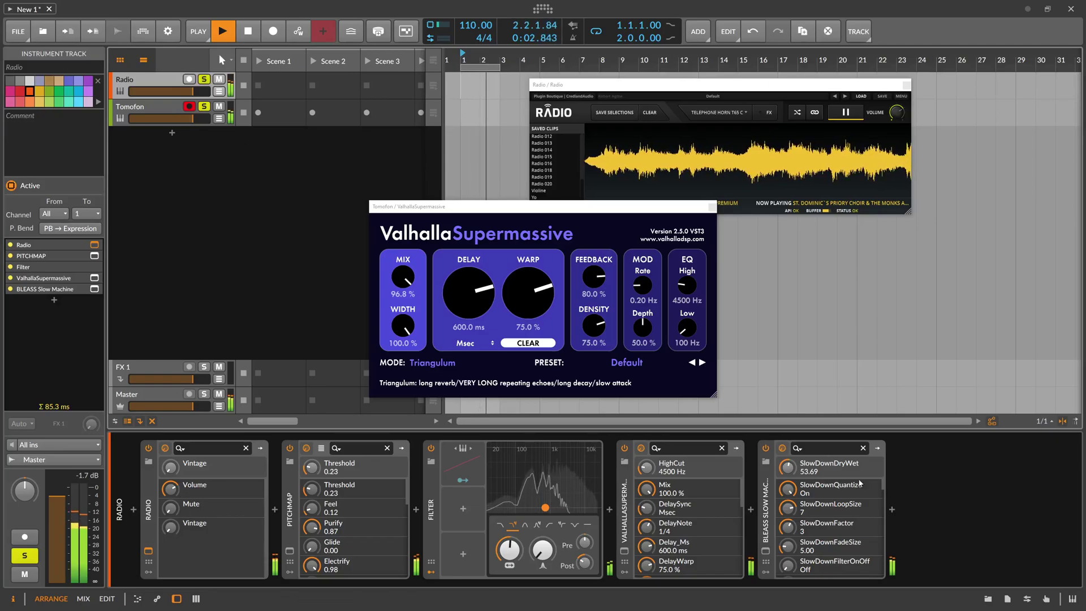
# Add a Tool device after BLEASS Slow Machine on the Radio track and reset its volume to 0.0 dB.
pyautogui.click(893, 510)
pyautogui.write('tool')
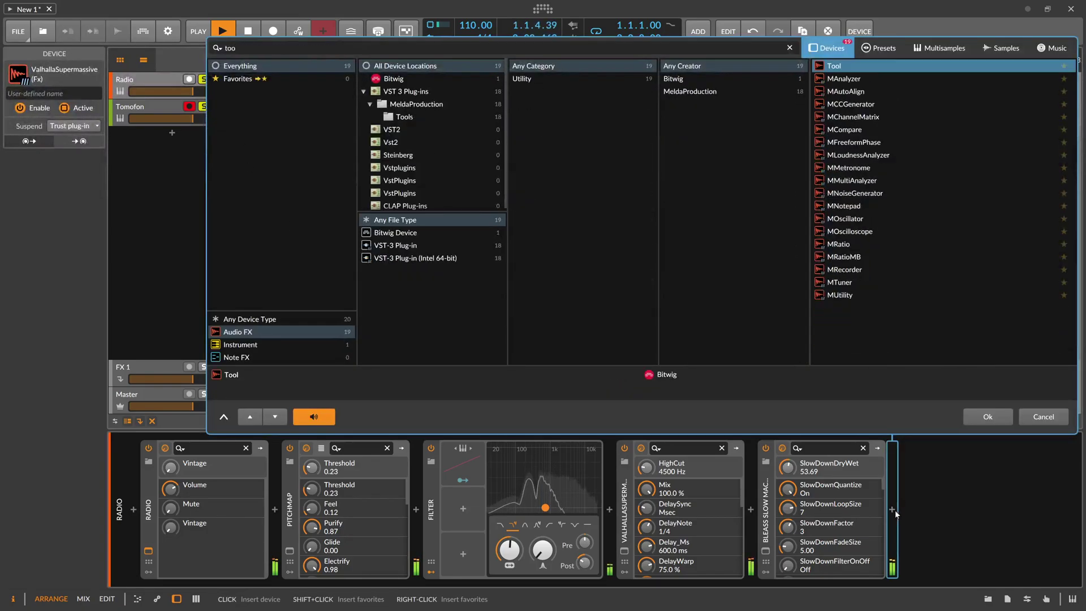
pyautogui.press('Return')
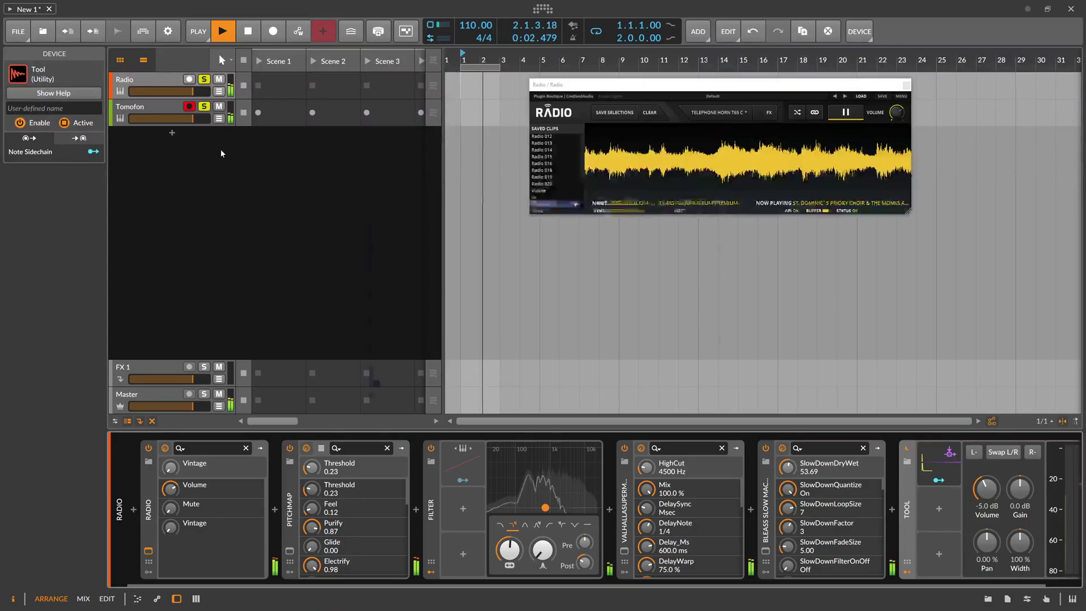
pyautogui.click(174, 83)
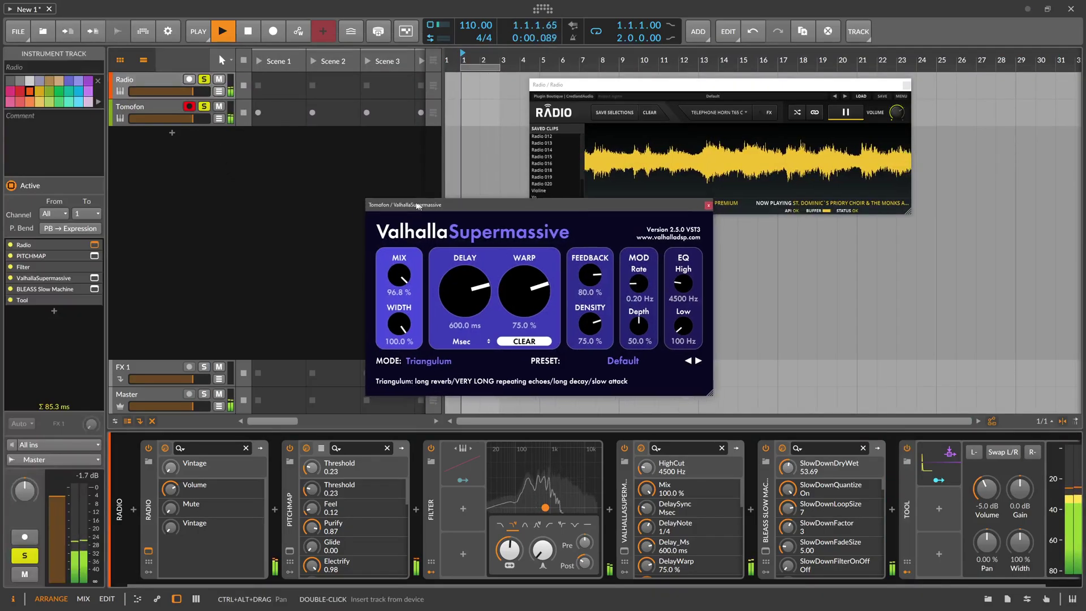
pyautogui.moveTo(598, 88); pyautogui.dragTo(614, 79)
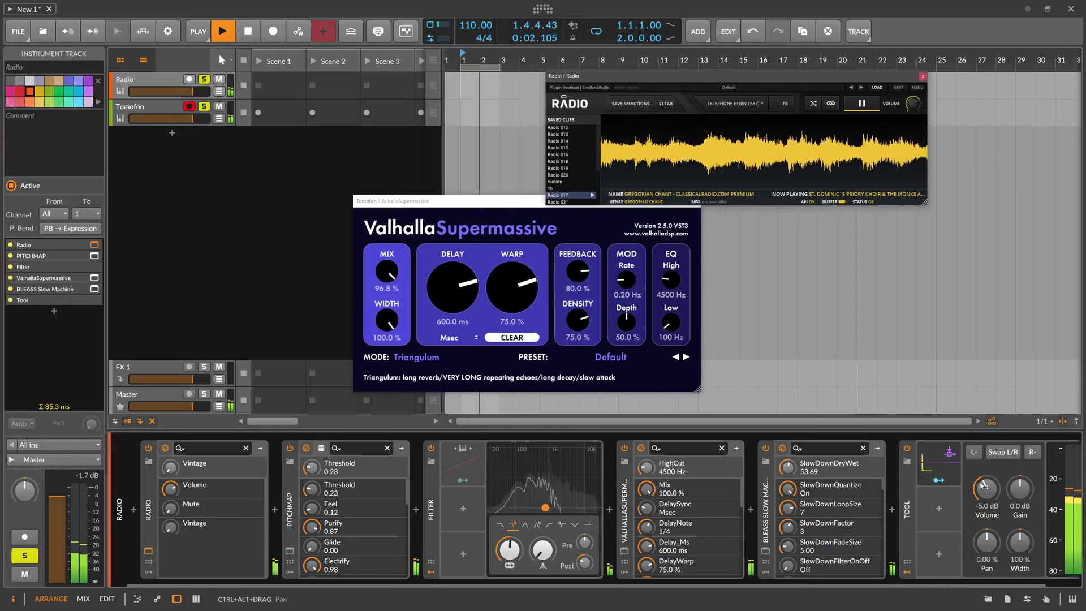
pyautogui.click(164, 81)
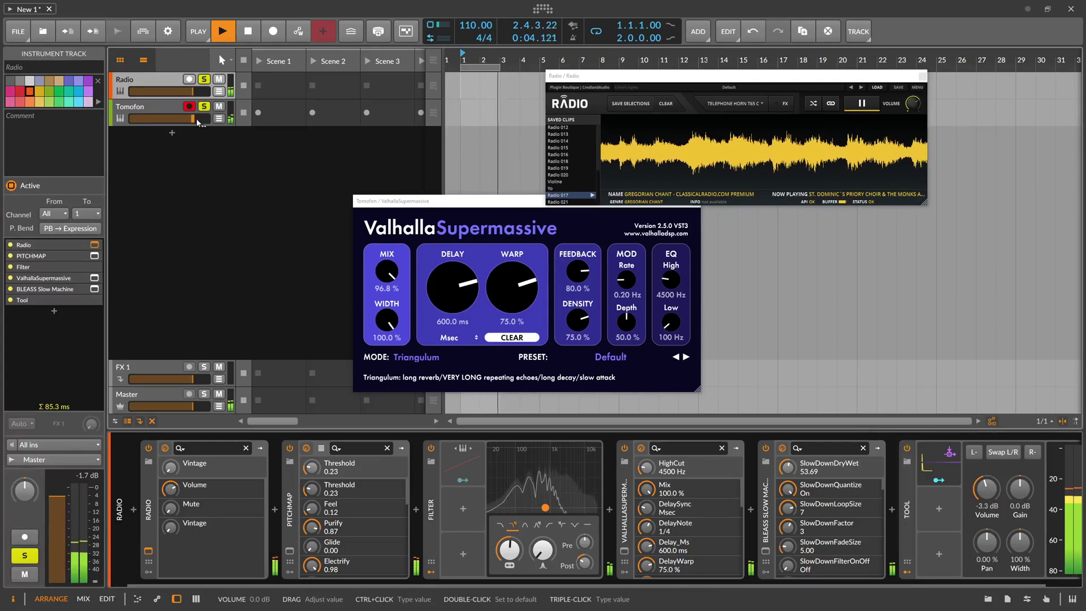
pyautogui.doubleClick(984, 490)
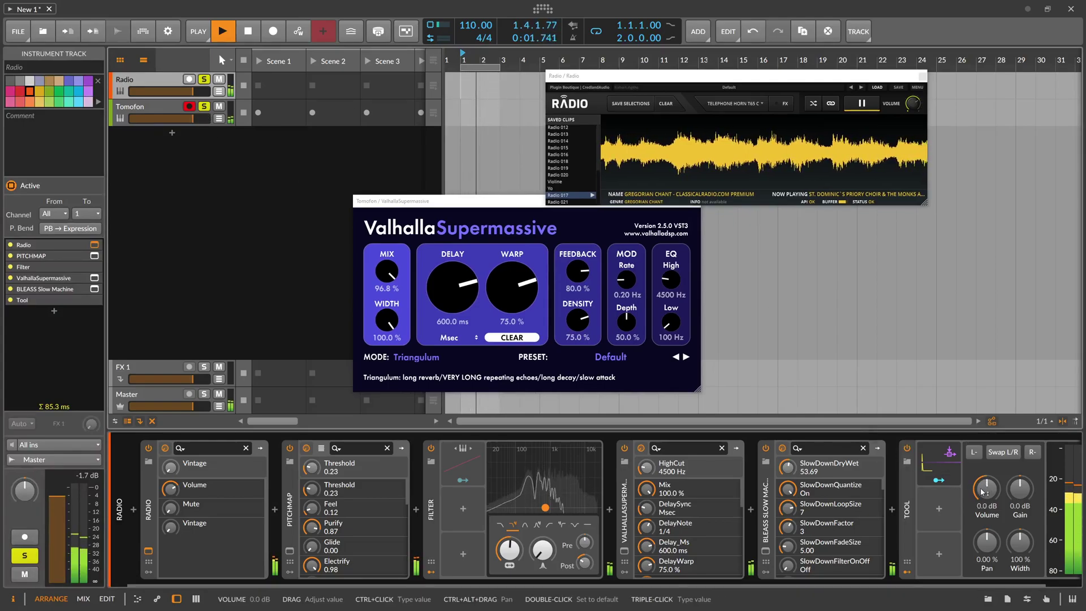
# Insert the Auto-Level preset between BLEASS Slow Machine and the Tool device on the Radio track.
pyautogui.click(892, 510)
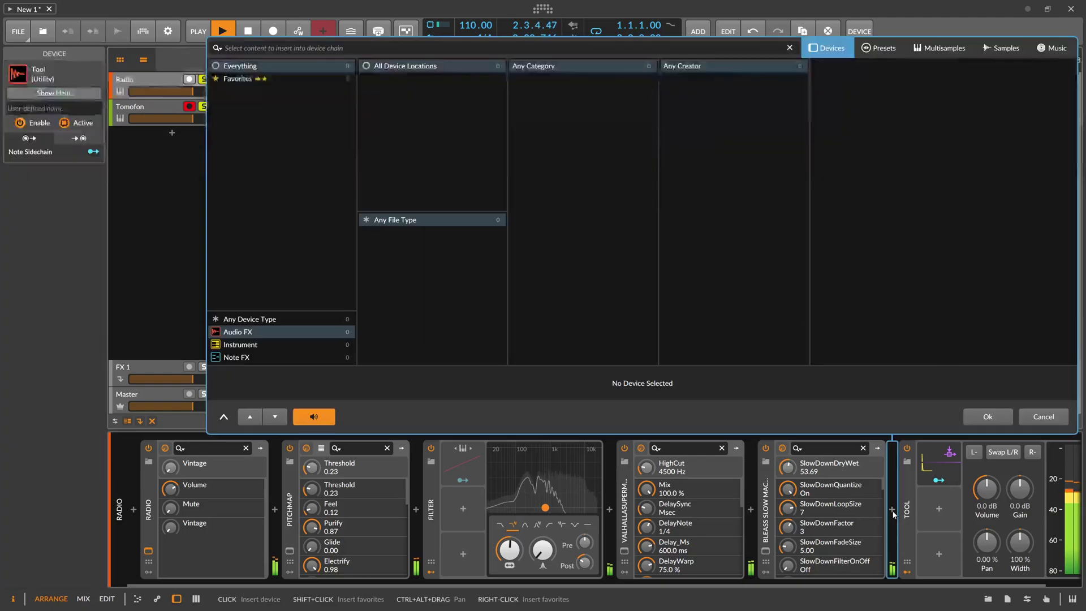
pyautogui.write('auto')
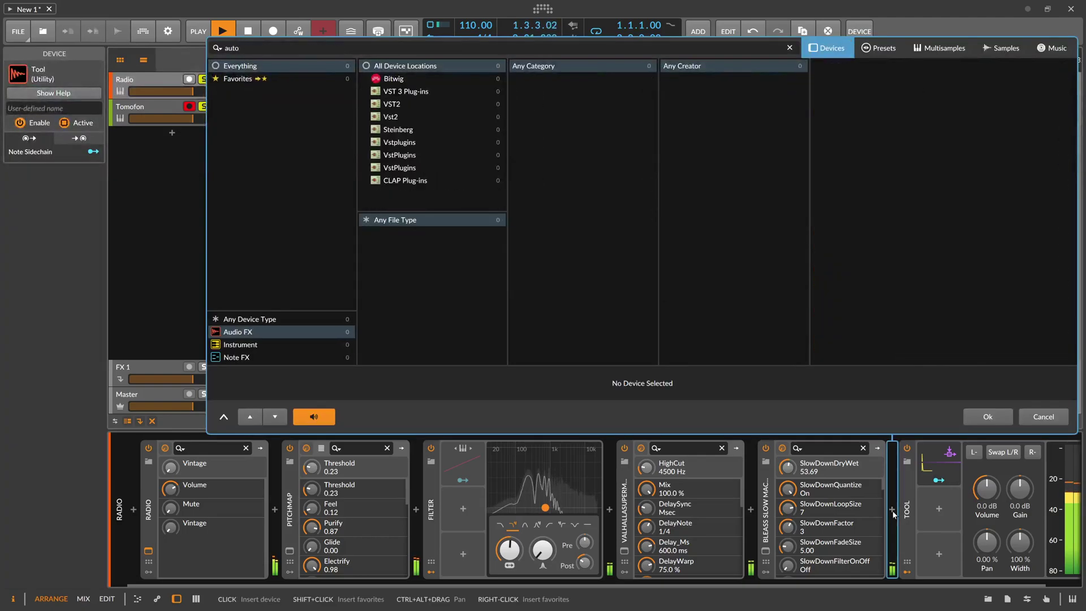
pyautogui.click(901, 54)
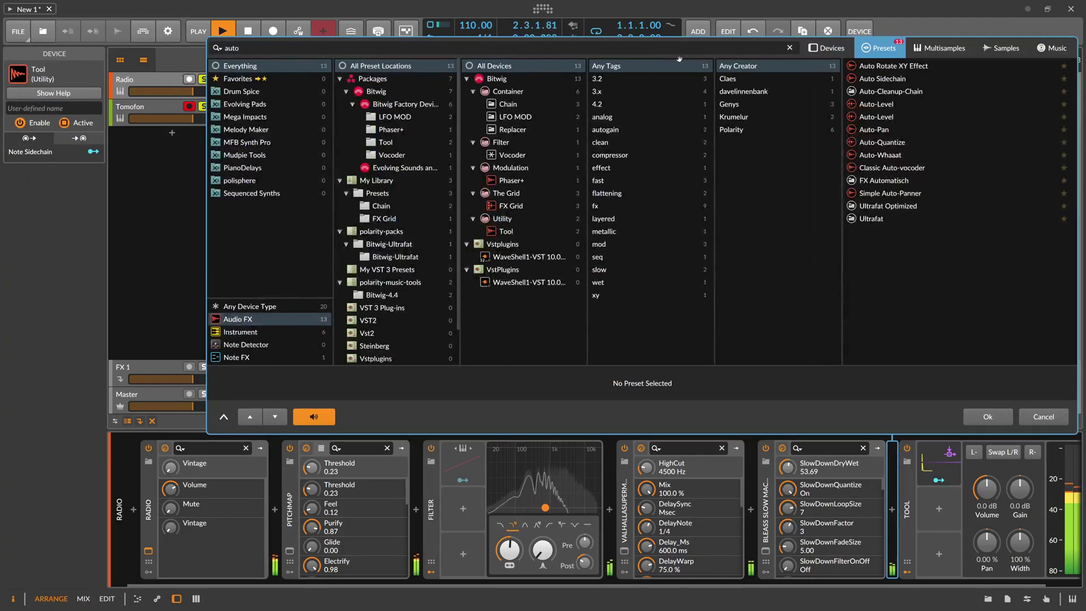
pyautogui.write('level')
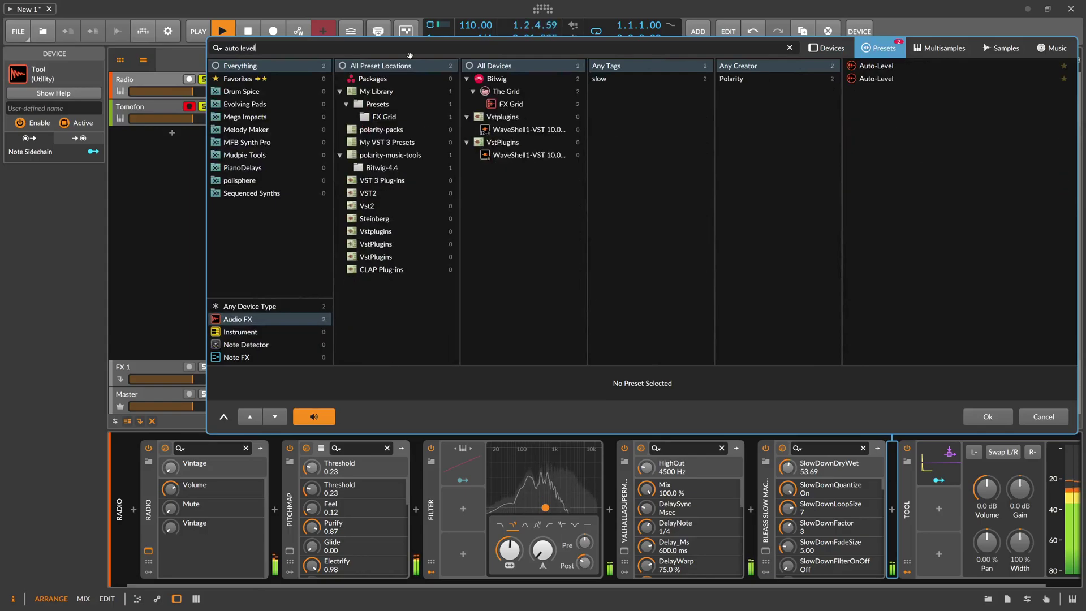
pyautogui.doubleClick(876, 66)
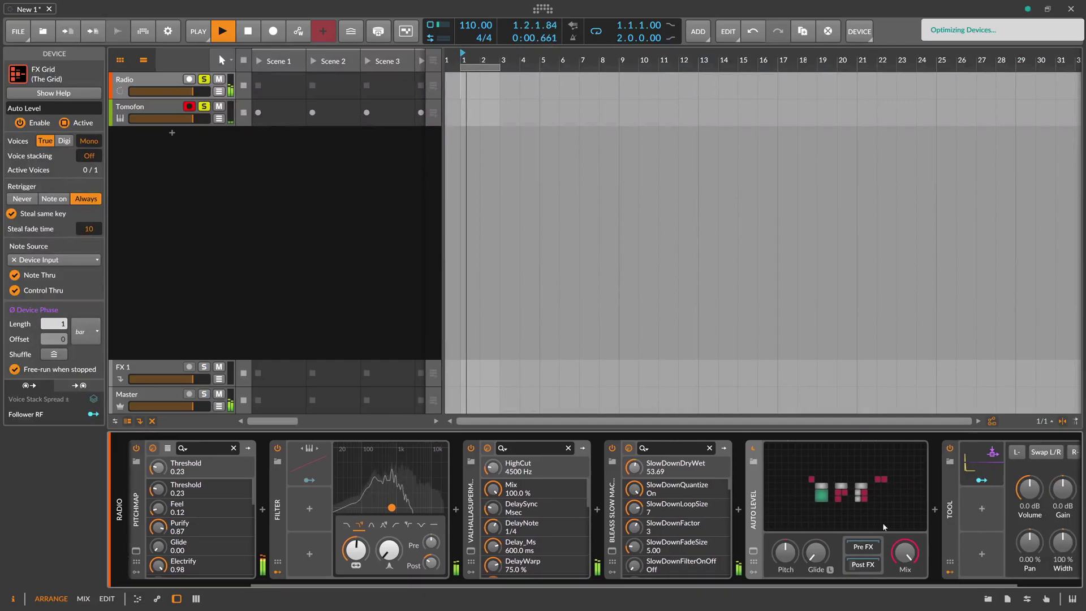
# Open the Auto-Level patch in the Grid editor, set its threshold to 13.3 %, and close the editor.
pyautogui.click(882, 522)
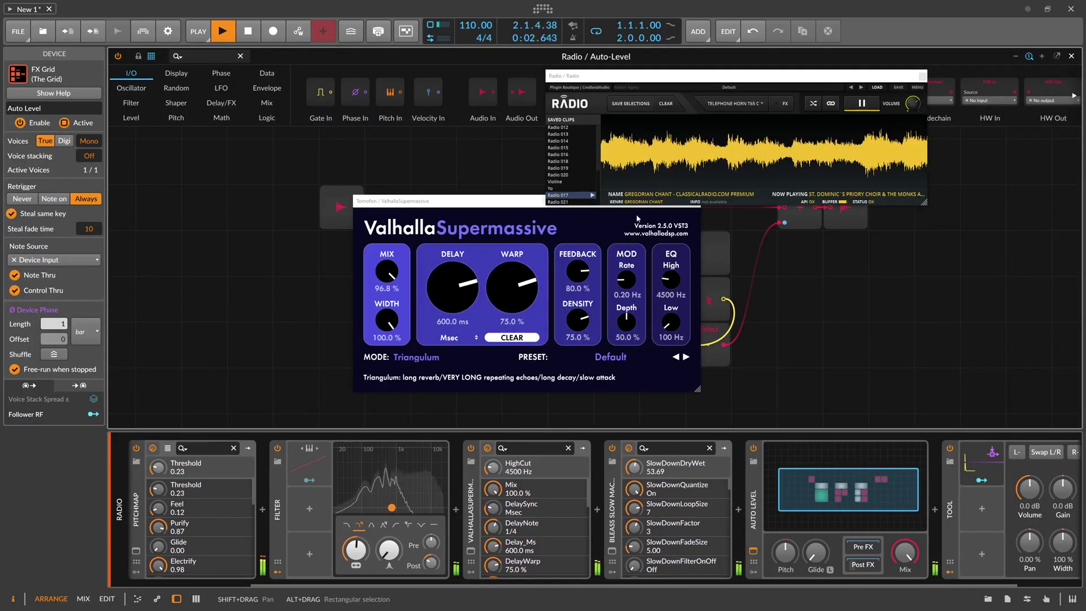
pyautogui.moveTo(622, 201); pyautogui.dragTo(358, 162)
pyautogui.moveTo(524, 344); pyautogui.dragTo(525, 351)
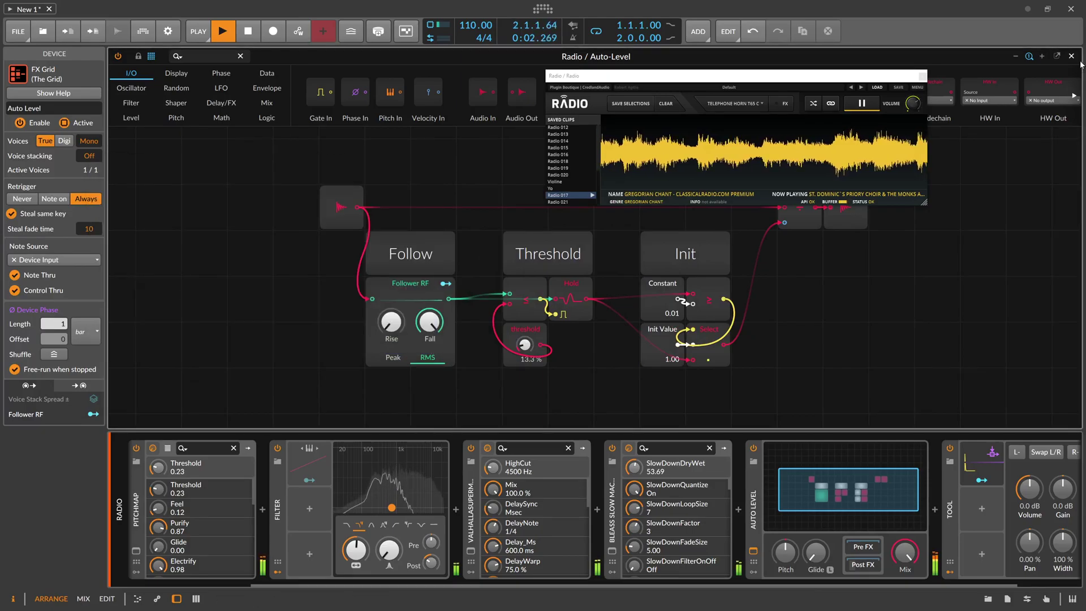
pyautogui.click(893, 498)
# Lower the Tool device's volume in stages to -6 dB, -10 dB and finally -12 dB.
pyautogui.scroll(-2, 908, 576)
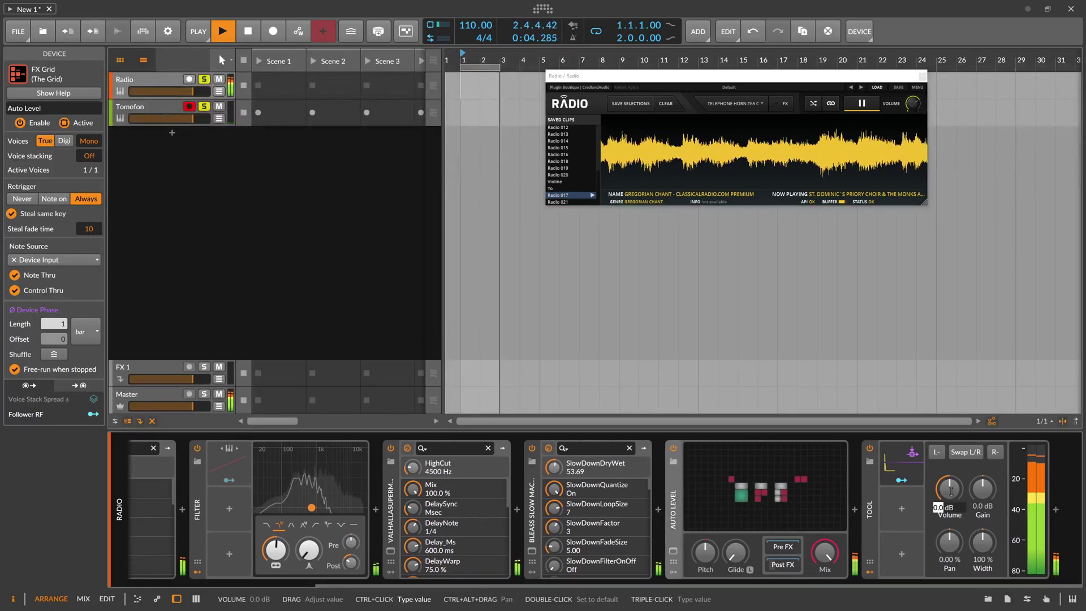
pyautogui.write('-6')
pyautogui.press('Return')
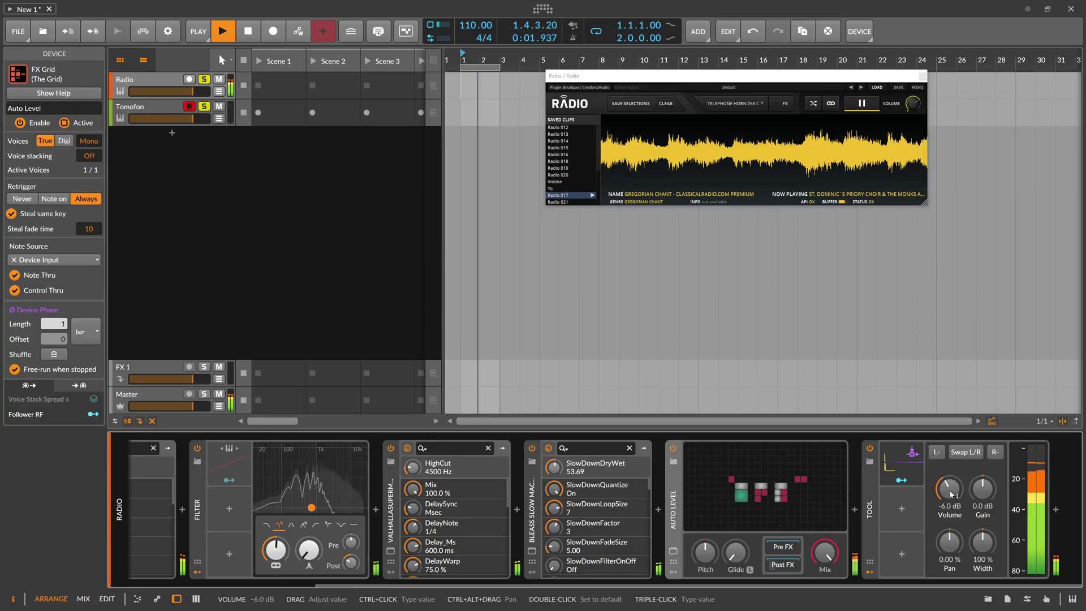
pyautogui.keyDown('ctrl'); pyautogui.click(950, 494); pyautogui.keyUp('ctrl')
pyautogui.write('-10')
pyautogui.press('Return')
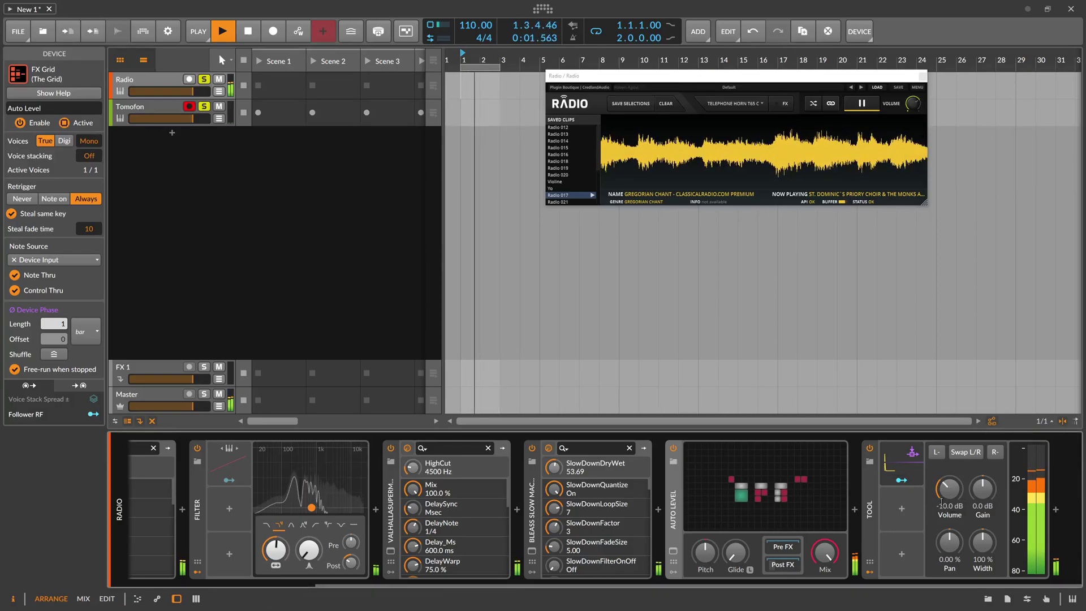
pyautogui.write('-12')
pyautogui.press('Return')
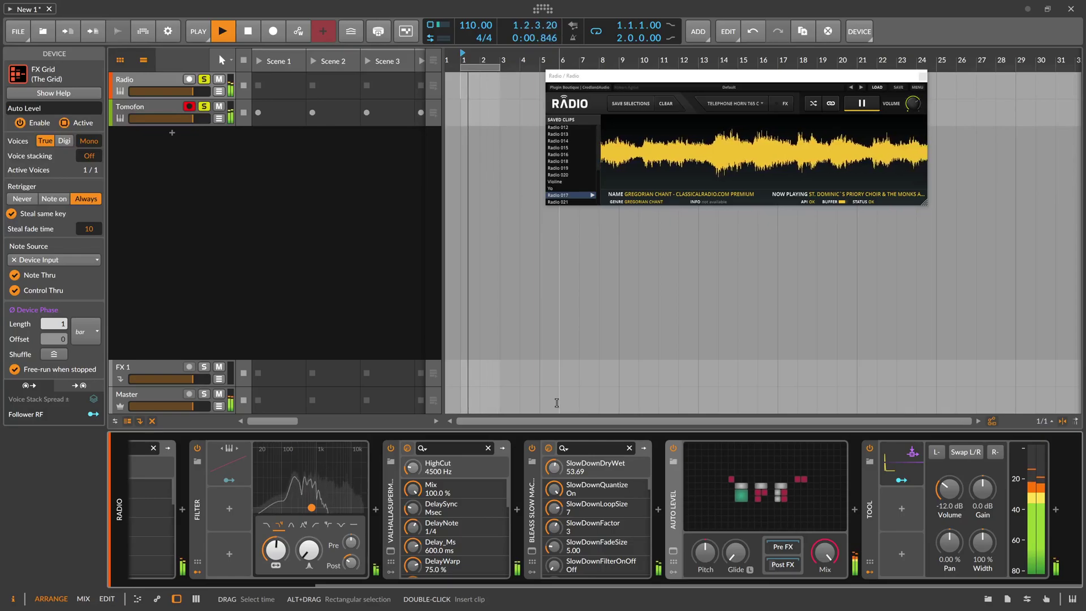
# Add a new instrument track with Bitwig's Polysynth below the Tomofon track.
pyautogui.click(161, 107)
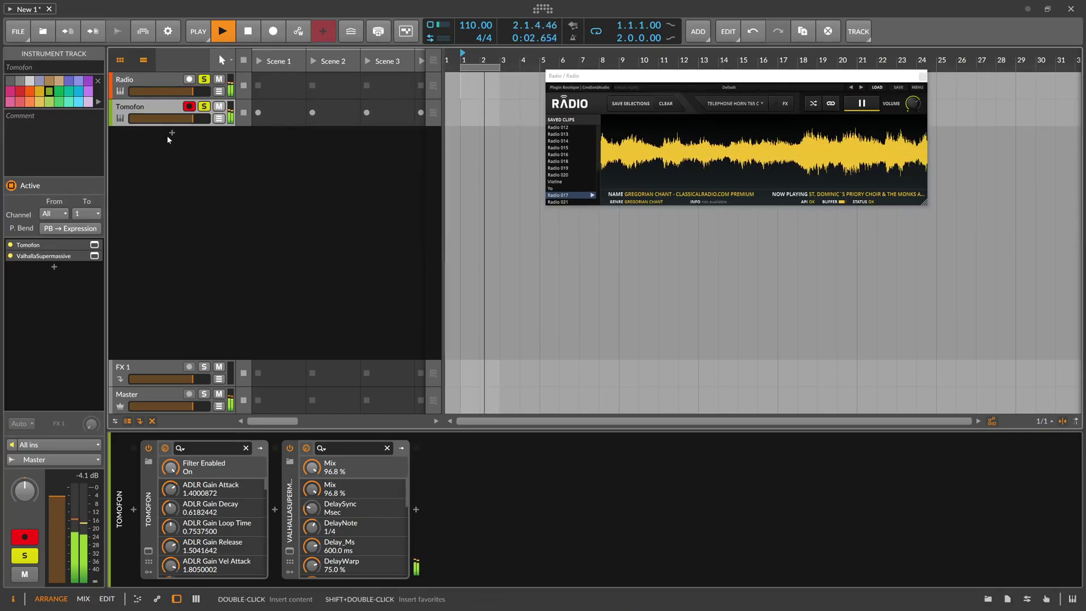
pyautogui.click(172, 134)
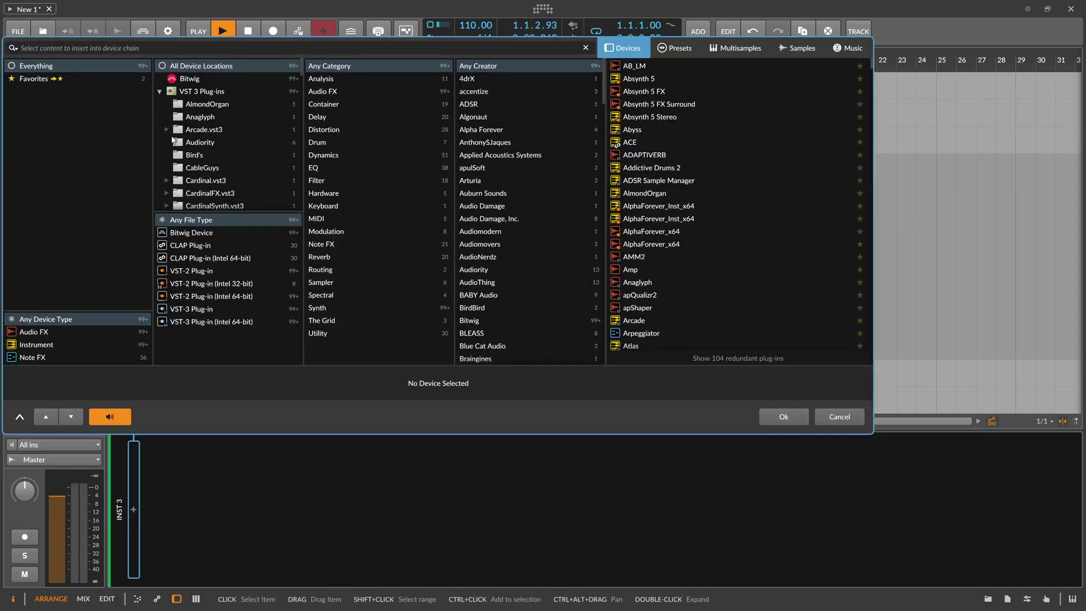
pyautogui.write('poly')
pyautogui.press('Down')
pyautogui.press('Down')
pyautogui.press('Down')
pyautogui.press('Down')
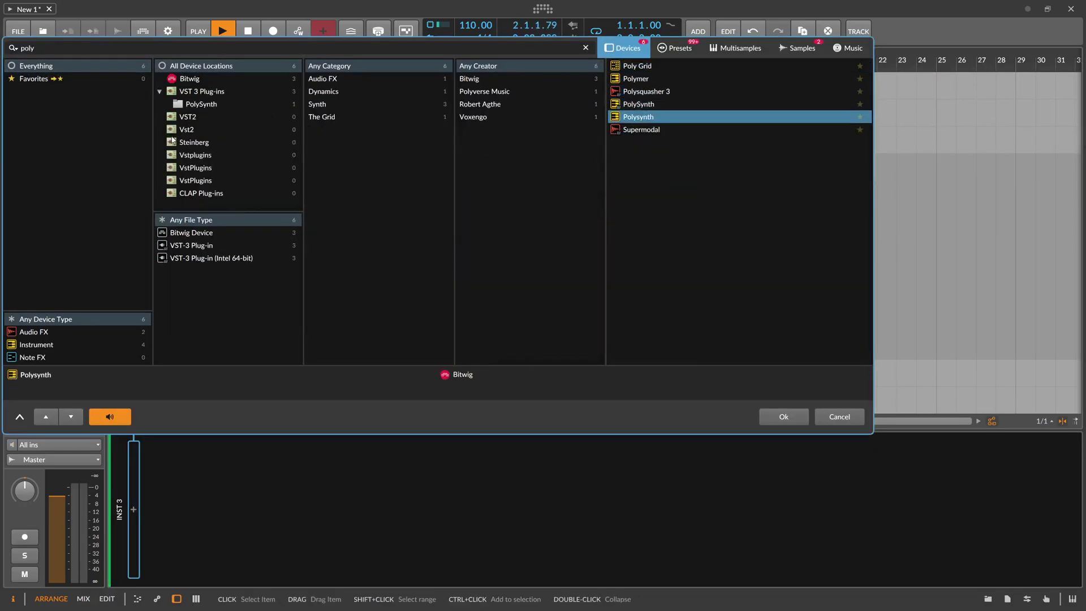
pyautogui.press('Return')
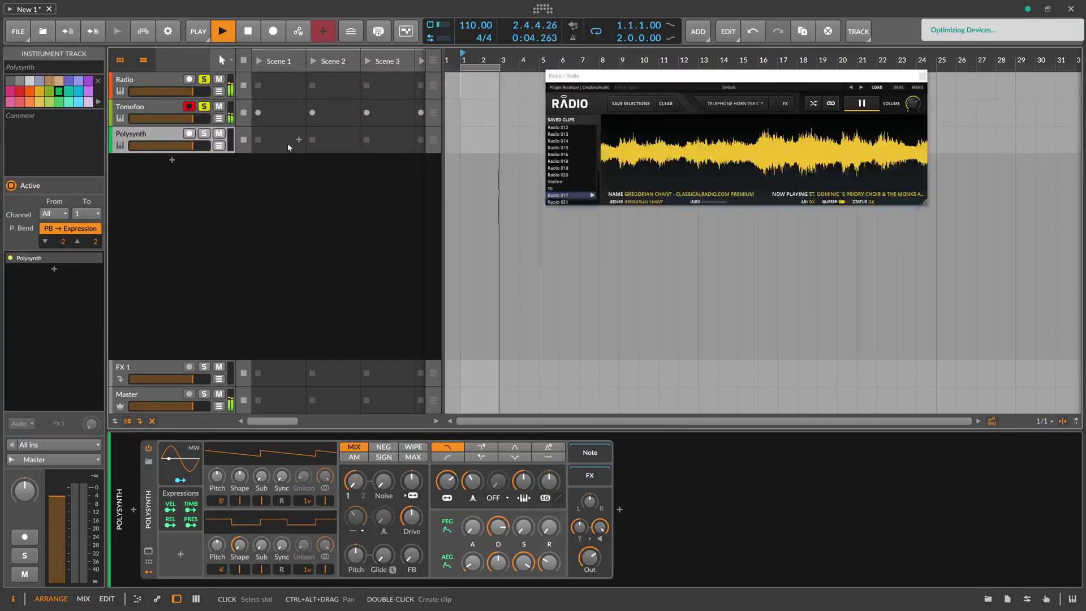
# Create a Scene 1 clip on the Polysynth track with a D#1 note at its start, and solo the track.
pyautogui.click(281, 140)
pyautogui.doubleClick(282, 141)
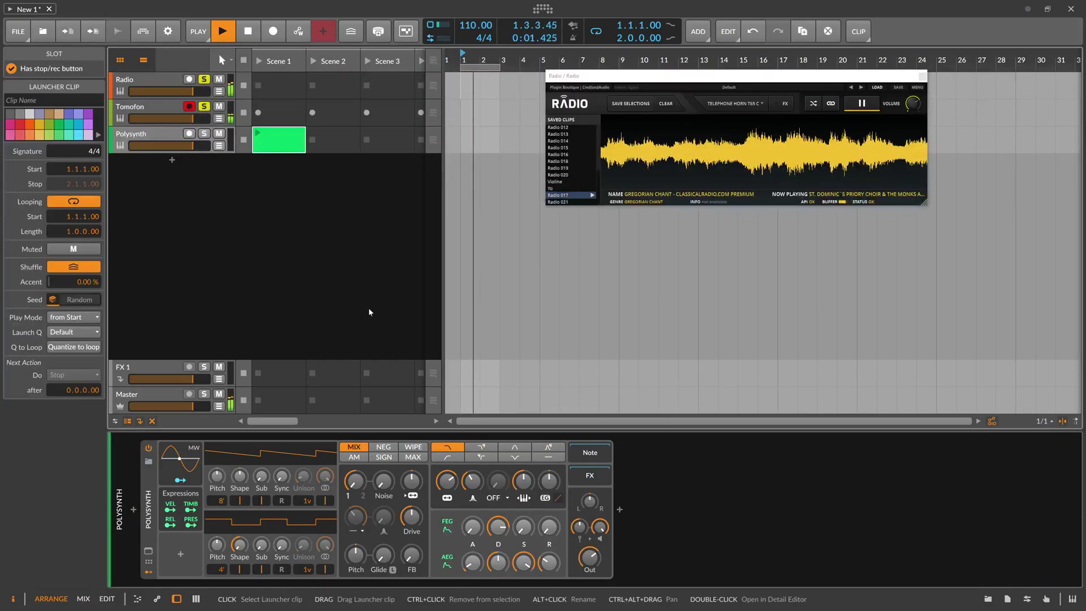
pyautogui.doubleClick(283, 141)
pyautogui.doubleClick(218, 487)
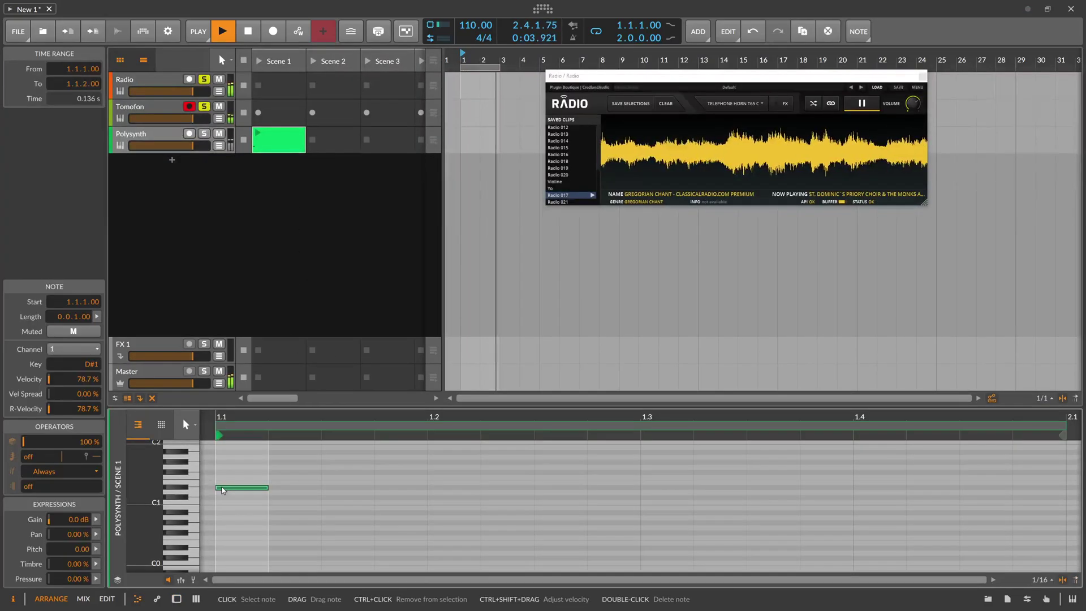
pyautogui.click(206, 135)
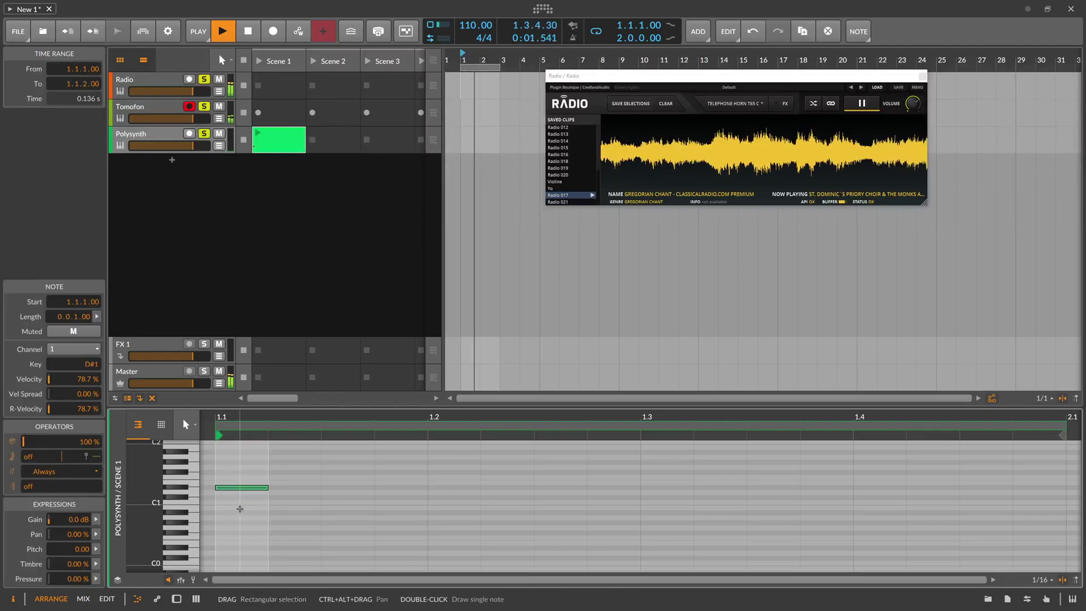
# Transpose the clip's note down an octave to D#0 and extend it to fill the whole one-bar clip.
pyautogui.hotkey('shift', 'Down')
pyautogui.hotkey('shift', 'Up')
pyautogui.hotkey('shift', 'Down')
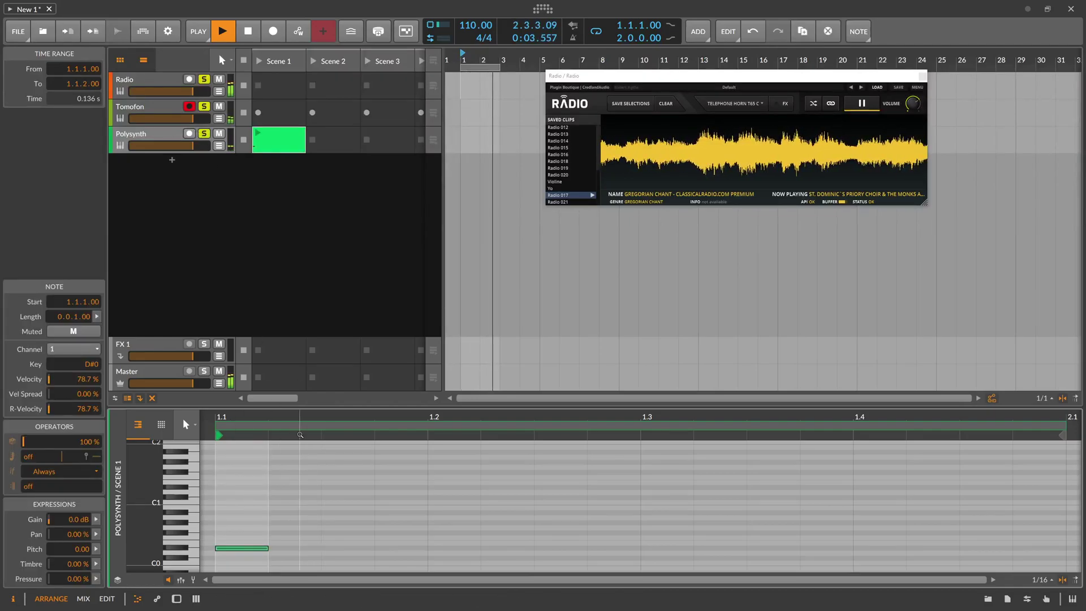
pyautogui.scroll(-3, 271, 546)
pyautogui.click(274, 548)
pyautogui.moveTo(274, 548); pyautogui.dragTo(737, 548)
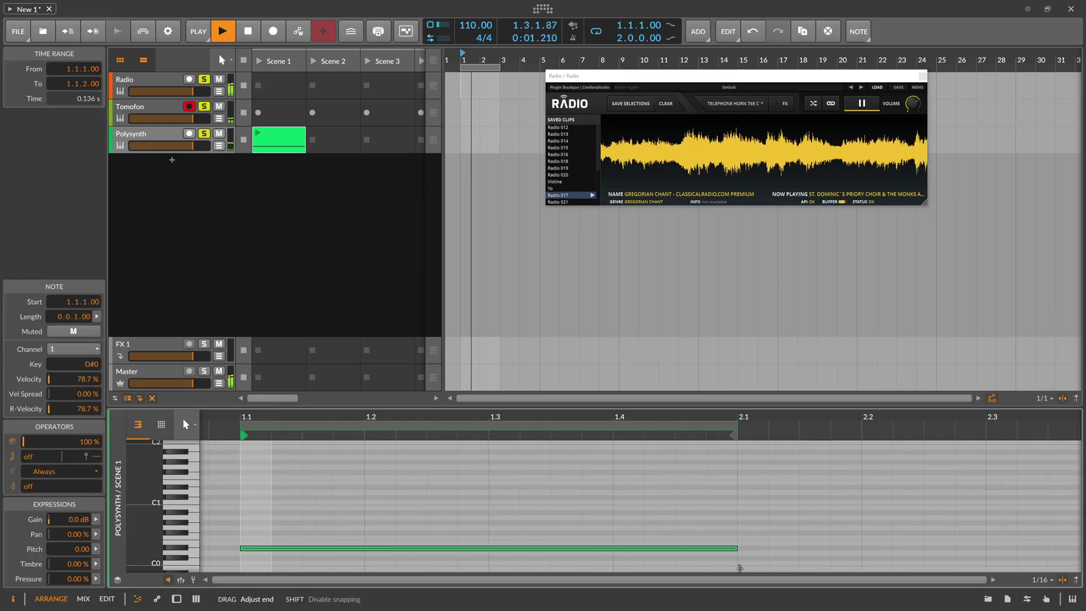
# Launch the Polysynth clip and insert an Arpeggiator before Polysynth in the device chain.
pyautogui.click(264, 138)
pyautogui.press('d')
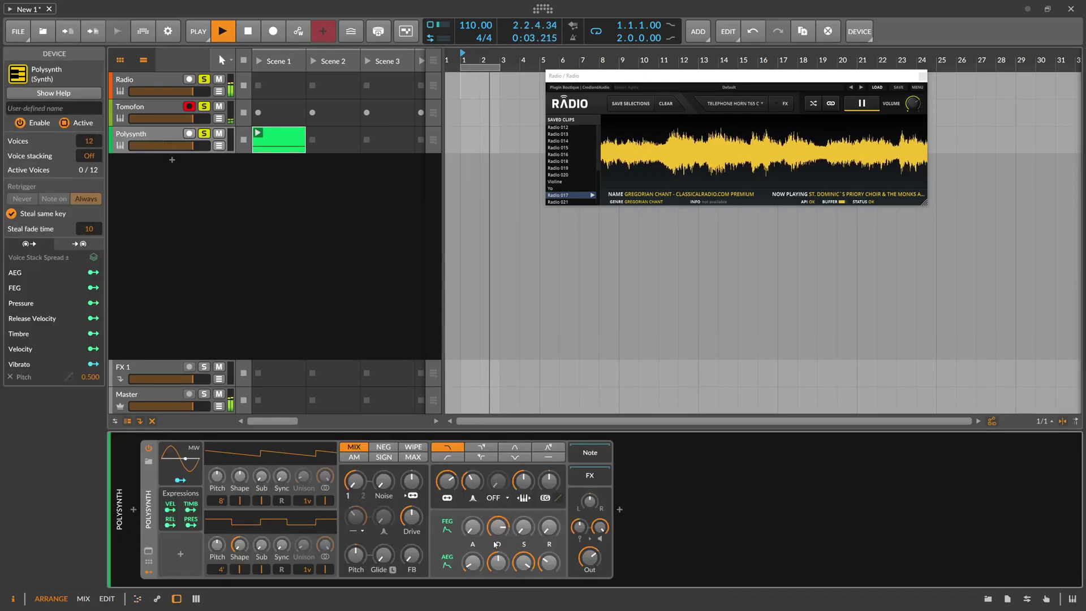
pyautogui.click(134, 509)
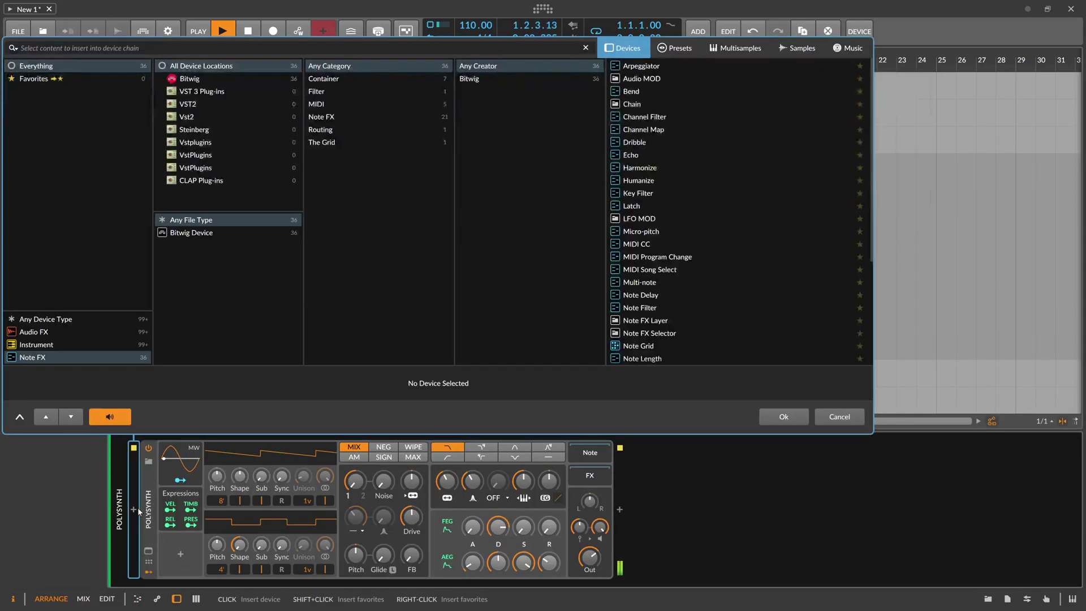
pyautogui.write('arp')
pyautogui.press('Return')
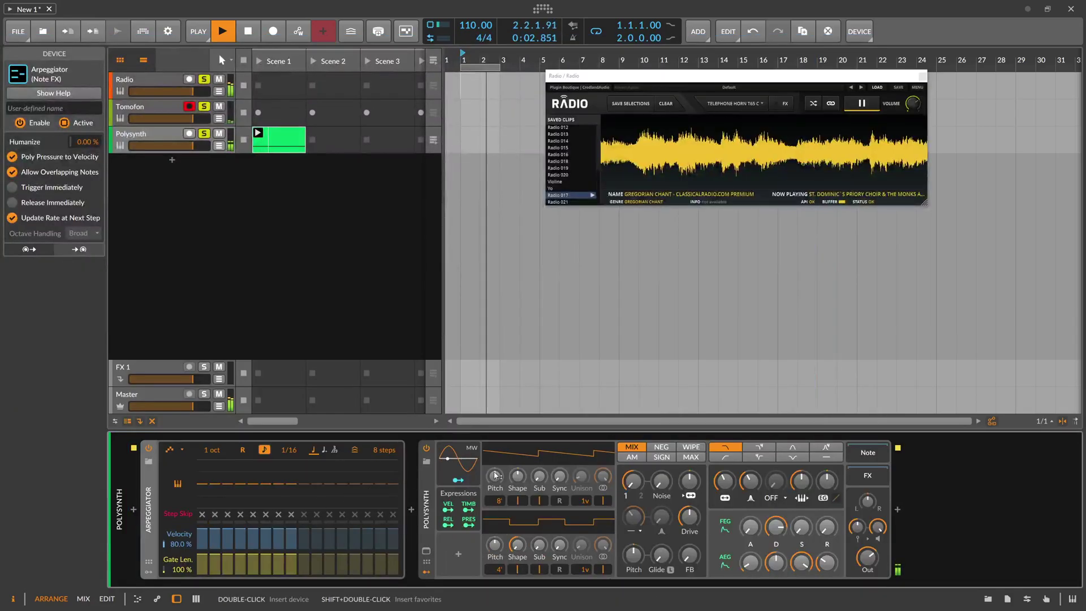
# Shape a mono pluck in Polysynth: single-voice playback, a darker filter with more envelope depth, and amp envelope sustain at about 2.33 %.
pyautogui.moveTo(724, 481); pyautogui.dragTo(724, 490)
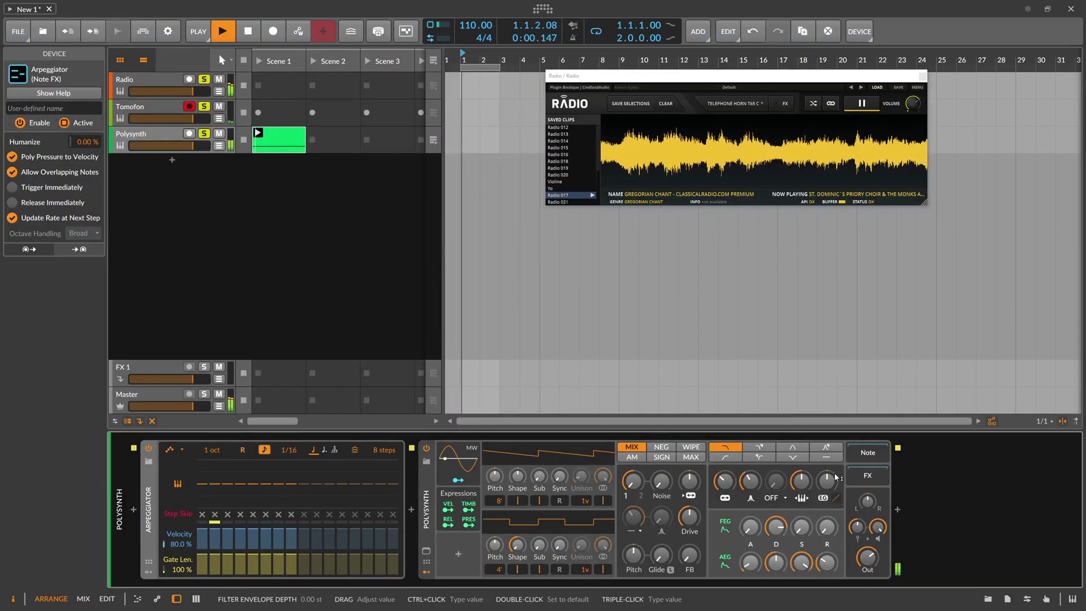
pyautogui.moveTo(826, 481); pyautogui.dragTo(826, 471)
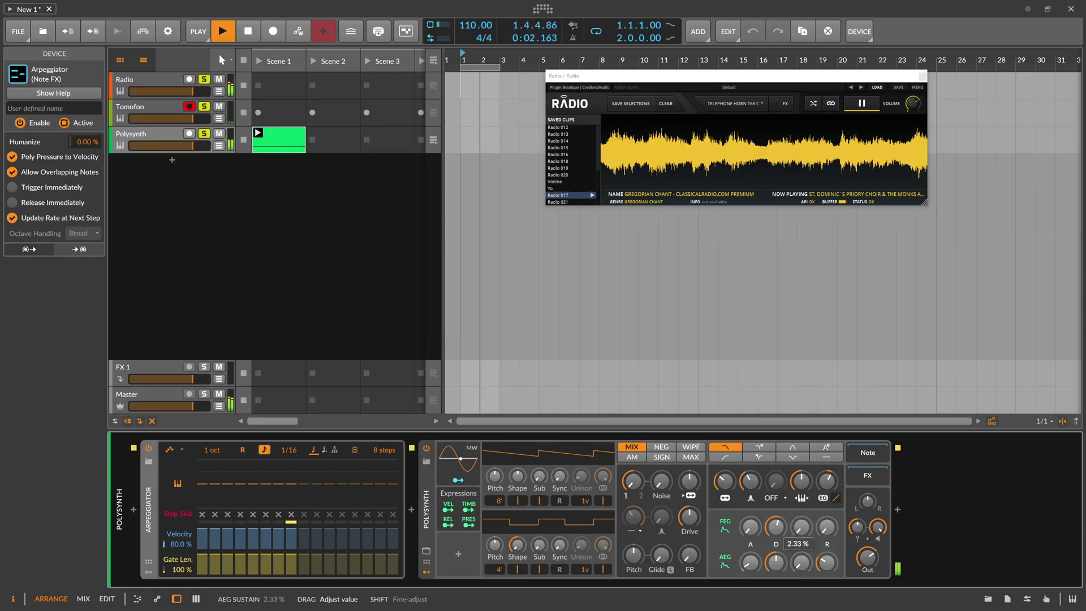
pyautogui.click(431, 492)
pyautogui.moveTo(93, 142); pyautogui.dragTo(93, 169)
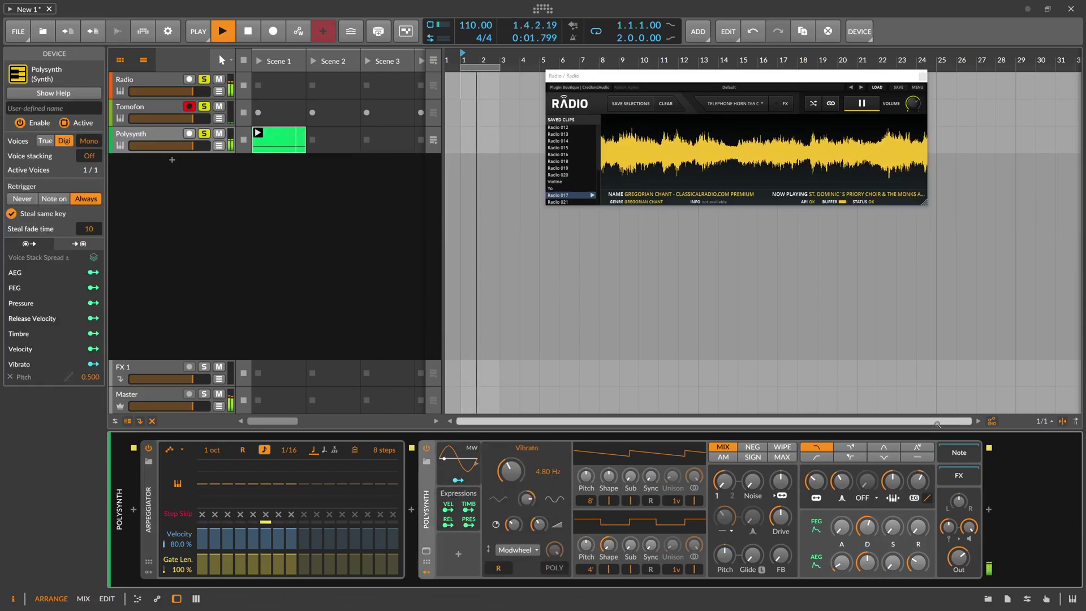
pyautogui.moveTo(917, 481); pyautogui.dragTo(918, 479)
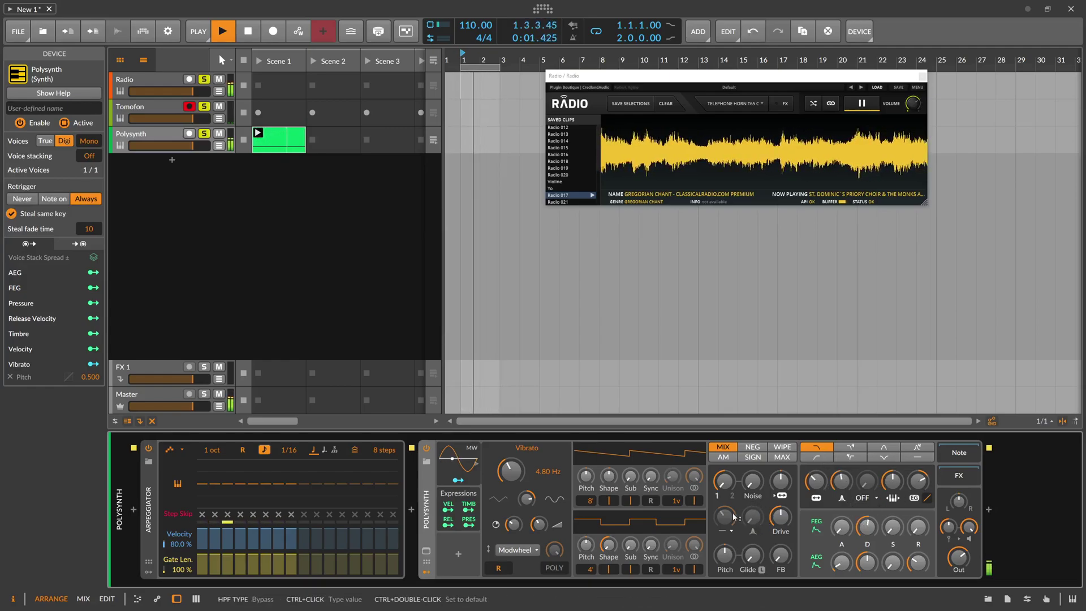
# Add some noise and extra drive to Polysynth, and switch its filter to the second low-pass type at about 247 Hz.
pyautogui.moveTo(754, 484); pyautogui.dragTo(753, 436)
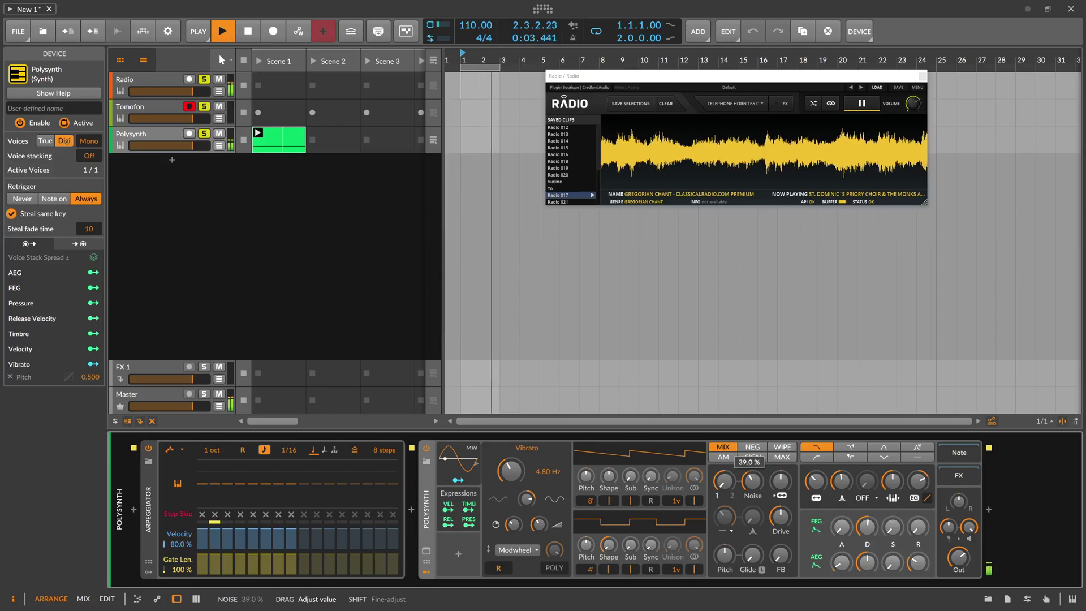
pyautogui.moveTo(753, 484); pyautogui.dragTo(781, 512)
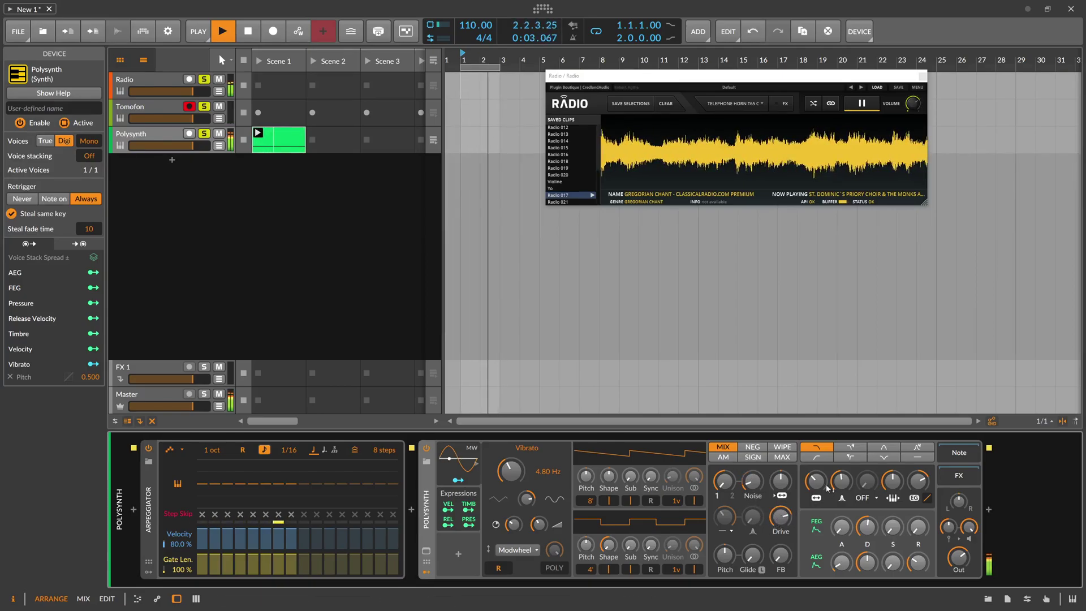
pyautogui.click(850, 458)
pyautogui.moveTo(815, 481); pyautogui.dragTo(816, 478)
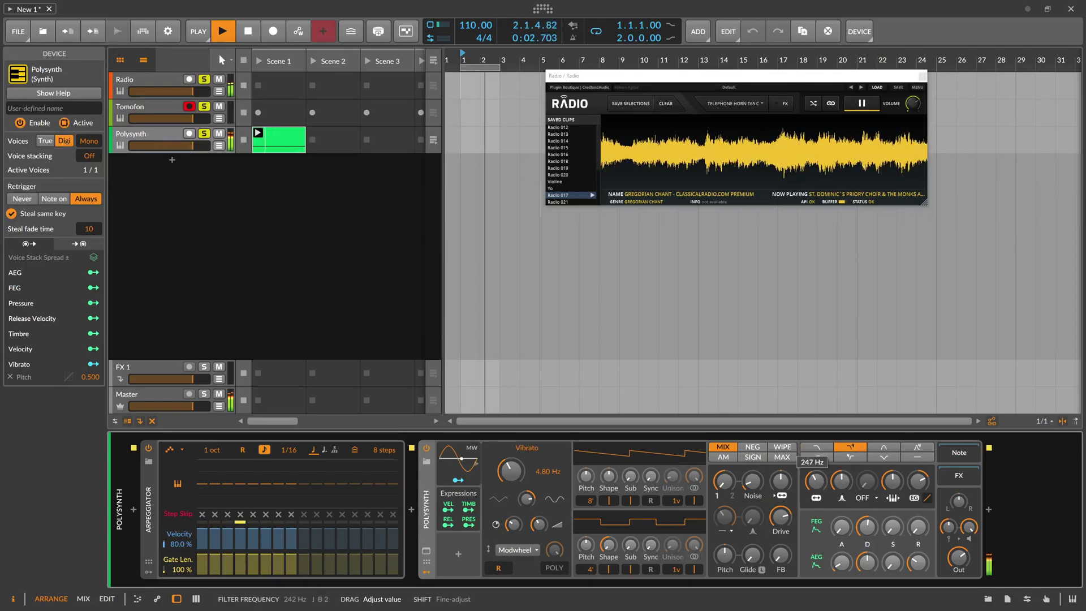
# Add a Random modulator to Polysynth and map it to the filter frequency with an amount of about 10.33.
pyautogui.click(459, 557)
pyautogui.write('ra')
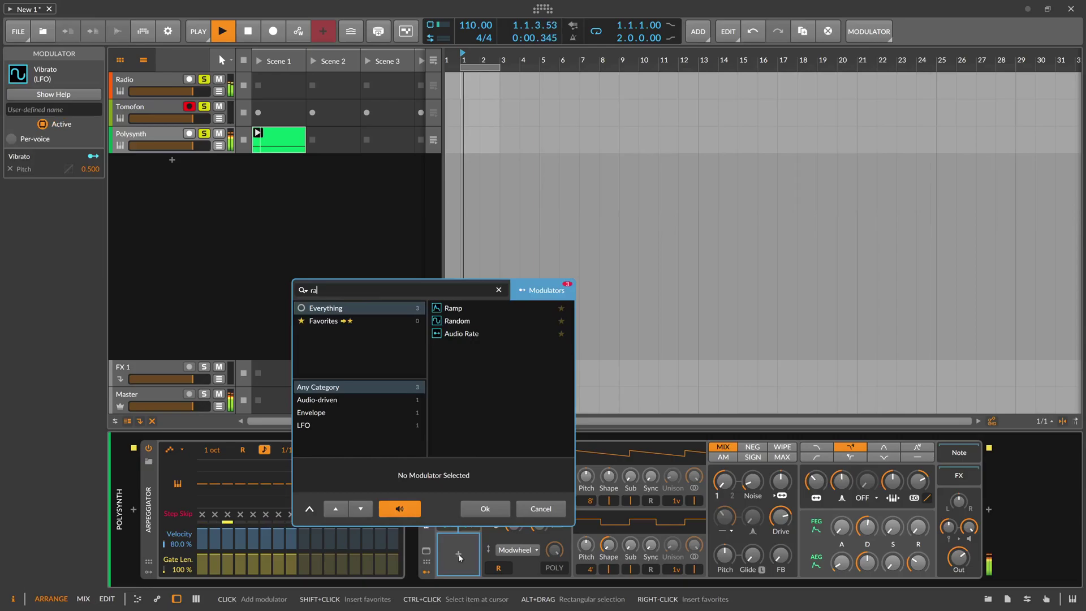
pyautogui.press('Down')
pyautogui.press('Down')
pyautogui.press('Return')
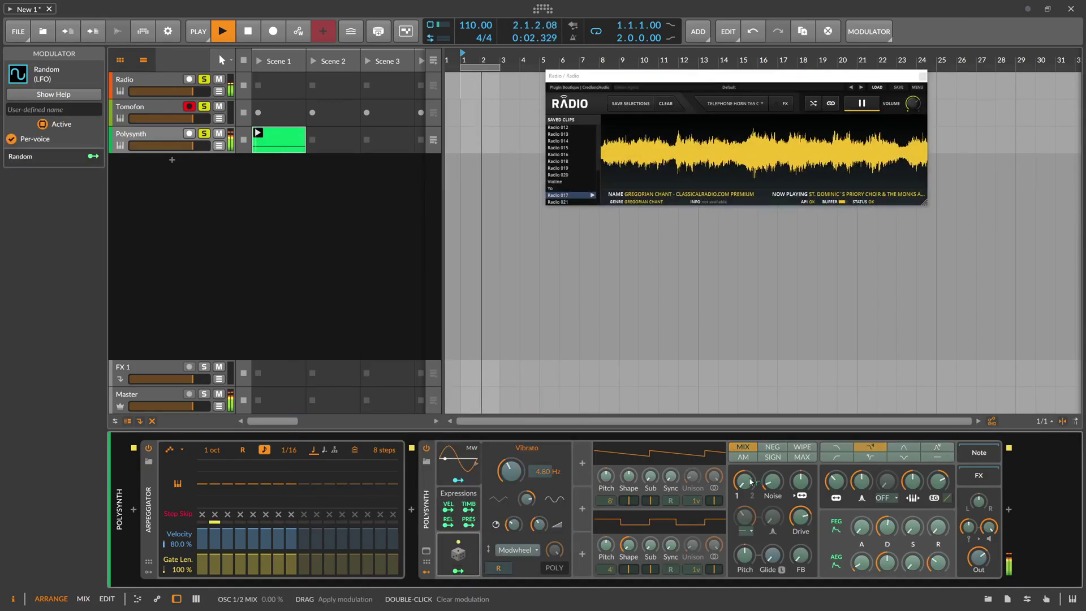
pyautogui.moveTo(837, 482); pyautogui.dragTo(837, 477)
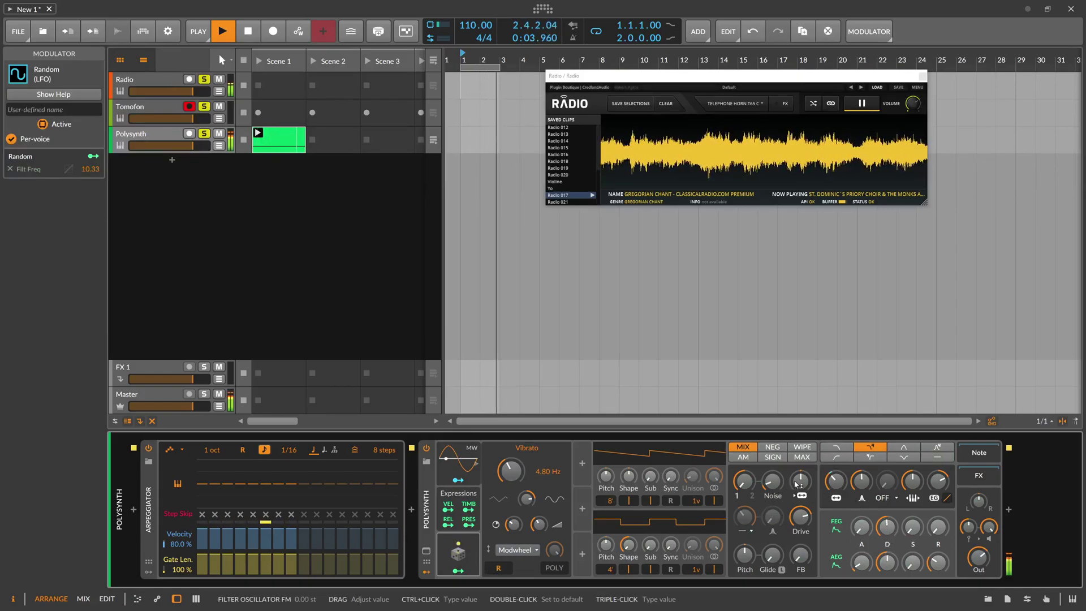
# Give Polysynth's first oscillator two unison voices, and insert a Tool device with 0 % width after the synth.
pyautogui.moveTo(697, 502); pyautogui.dragTo(696, 485)
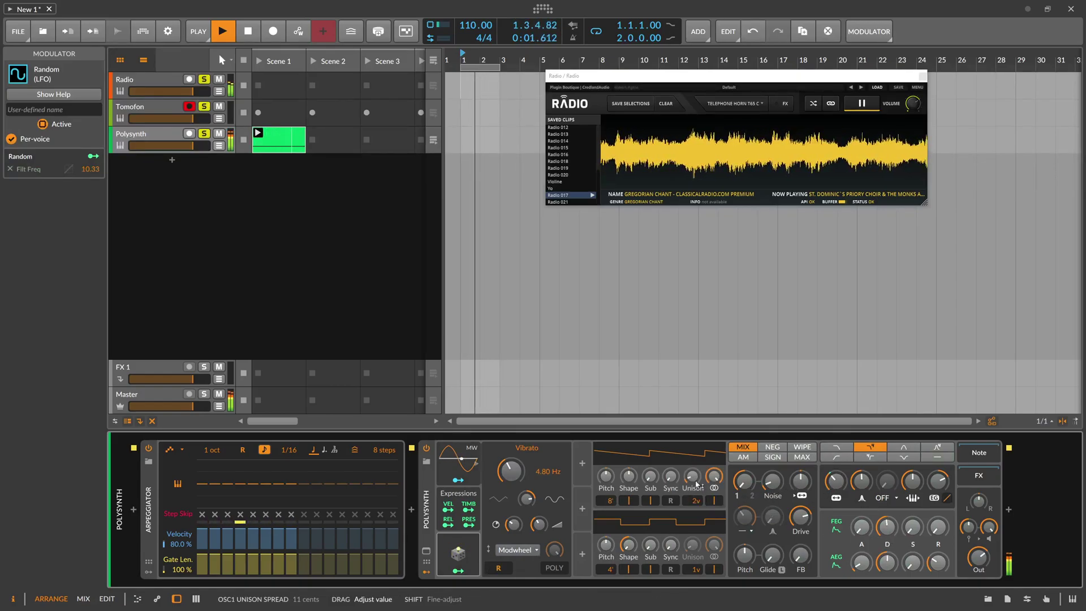
pyautogui.click(1009, 509)
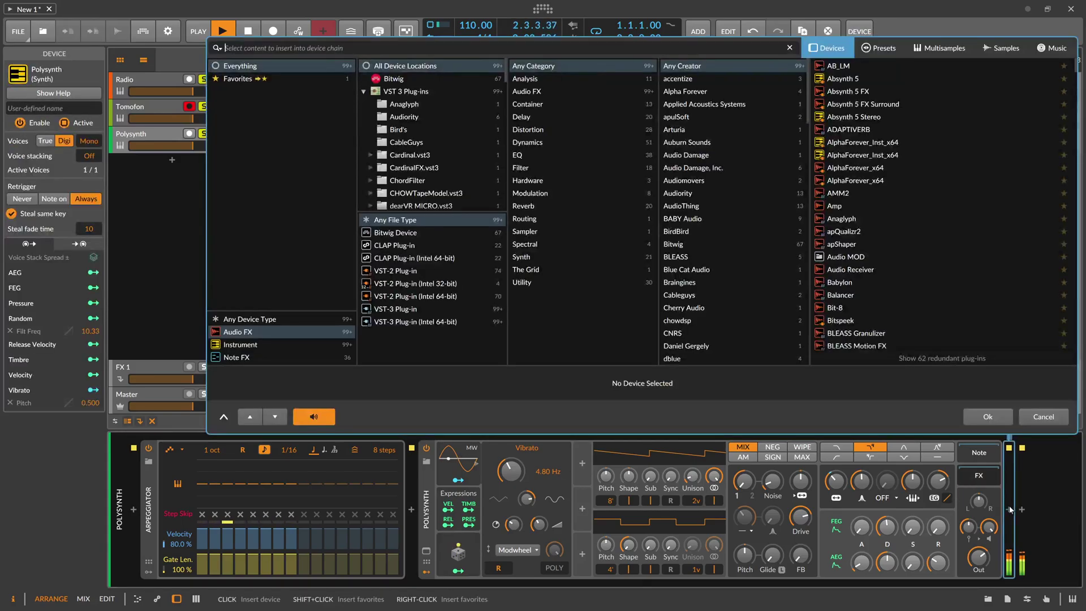
pyautogui.write('tool')
pyautogui.press('Return')
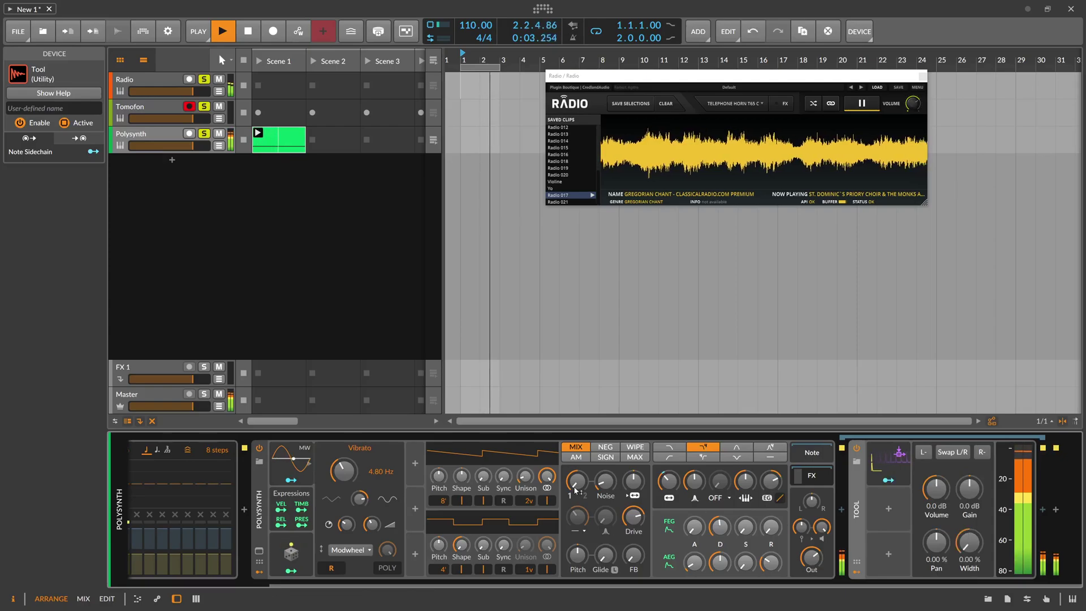
# Reduce the first oscillator's unison stereo spread and lower Polysynth's filter frequency to about 85.6 Hz.
pyautogui.moveTo(546, 478); pyautogui.dragTo(546, 516)
pyautogui.moveTo(668, 482); pyautogui.dragTo(668, 494)
pyautogui.moveTo(694, 482); pyautogui.dragTo(669, 484)
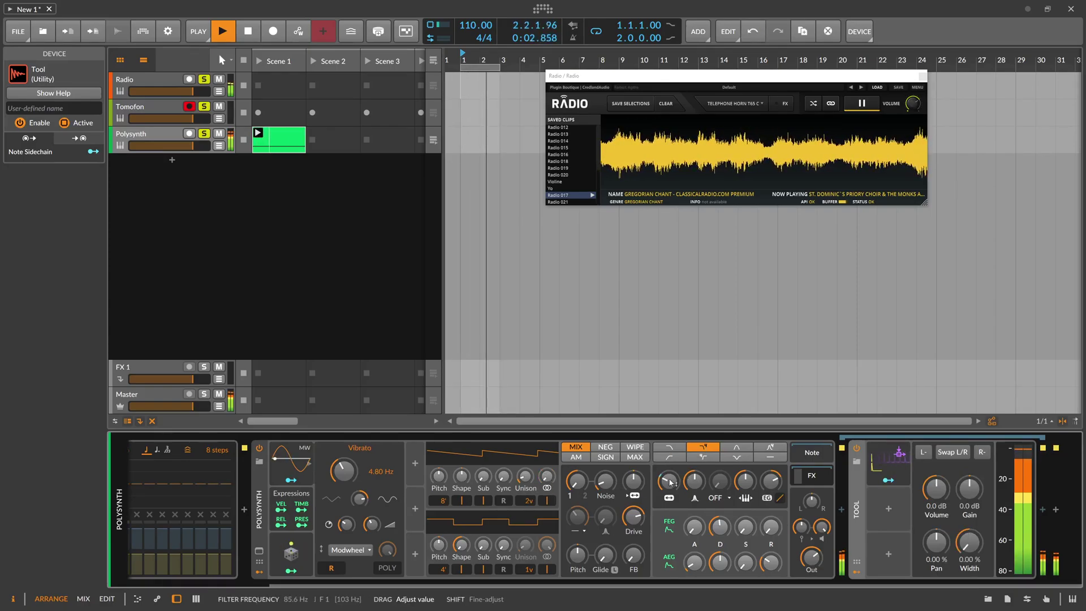
# Extend the Arpeggiator pattern to 16 steps and raise the pitch of its last two steps, step 15 by 7 semitones.
pyautogui.scroll(3, 254, 580)
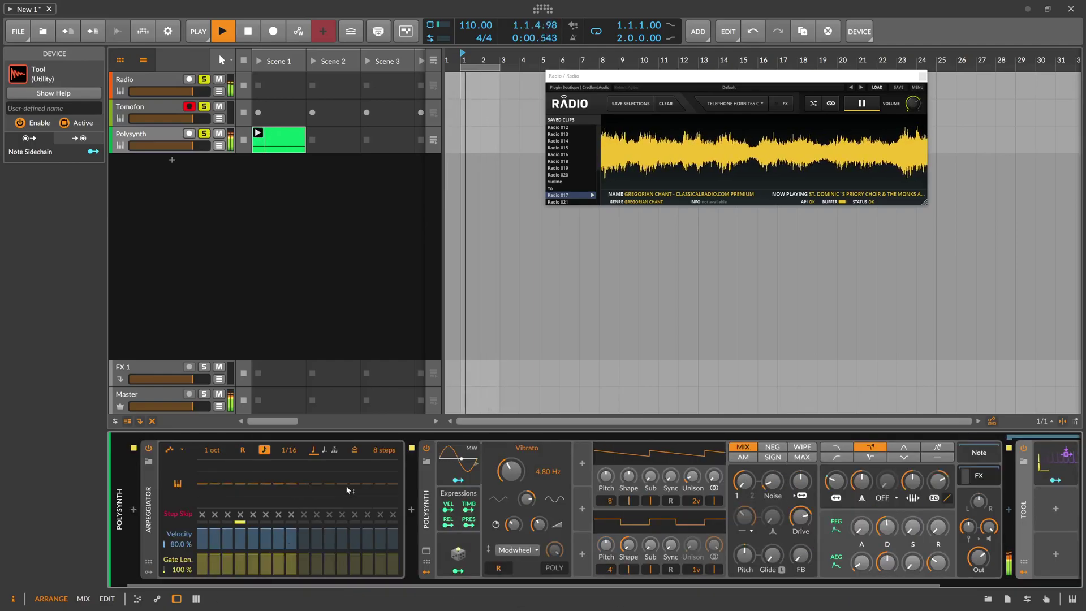
pyautogui.moveTo(392, 484)
pyautogui.mouseDown()
pyautogui.moveTo(392, 472)
pyautogui.moveTo(380, 478)
pyautogui.mouseUp()
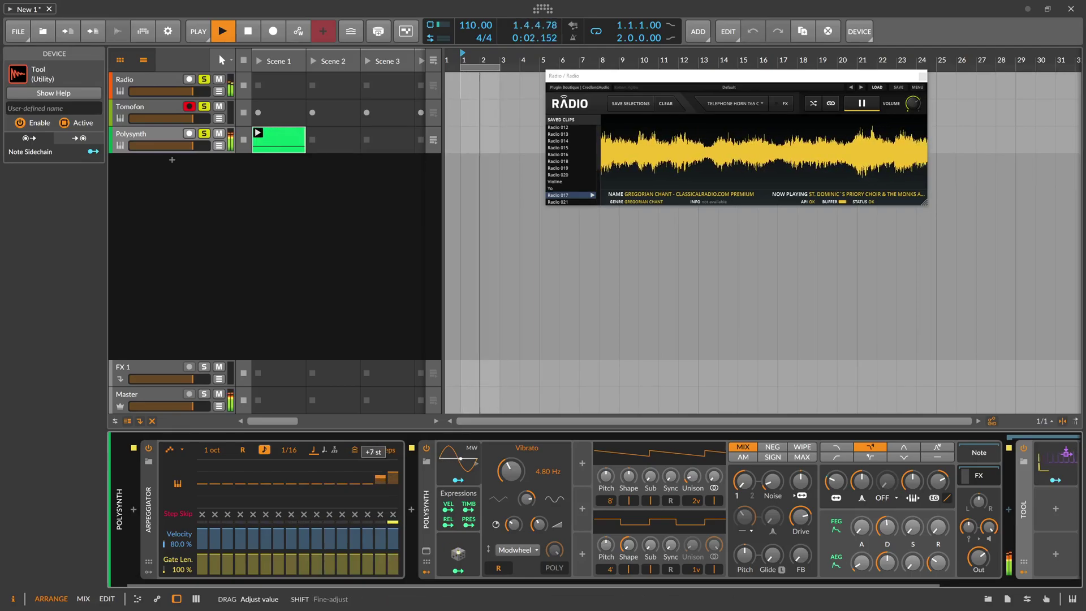
pyautogui.moveTo(938, 481); pyautogui.dragTo(938, 481)
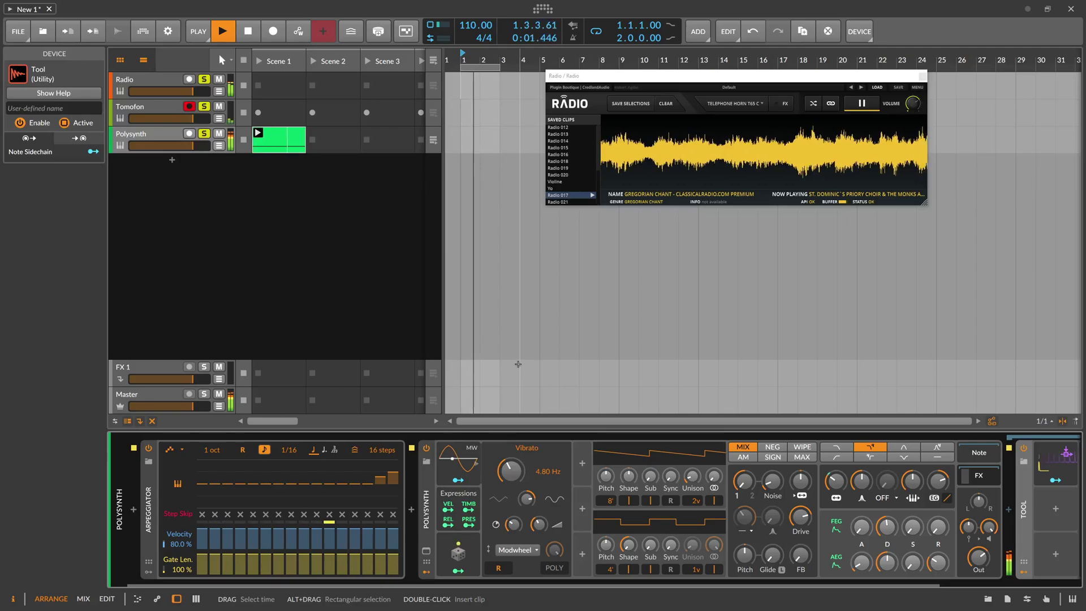
# Record the Tomofon track's incoming notes into its Scene 1 slot, and end the recording so the clip loops.
pyautogui.click(158, 108)
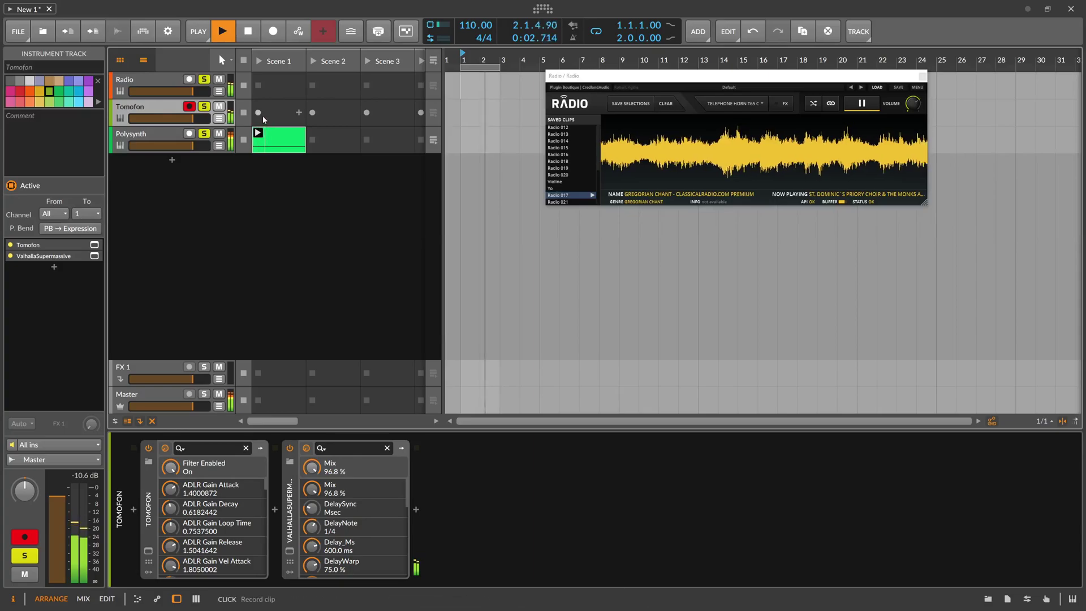
pyautogui.press('Up')
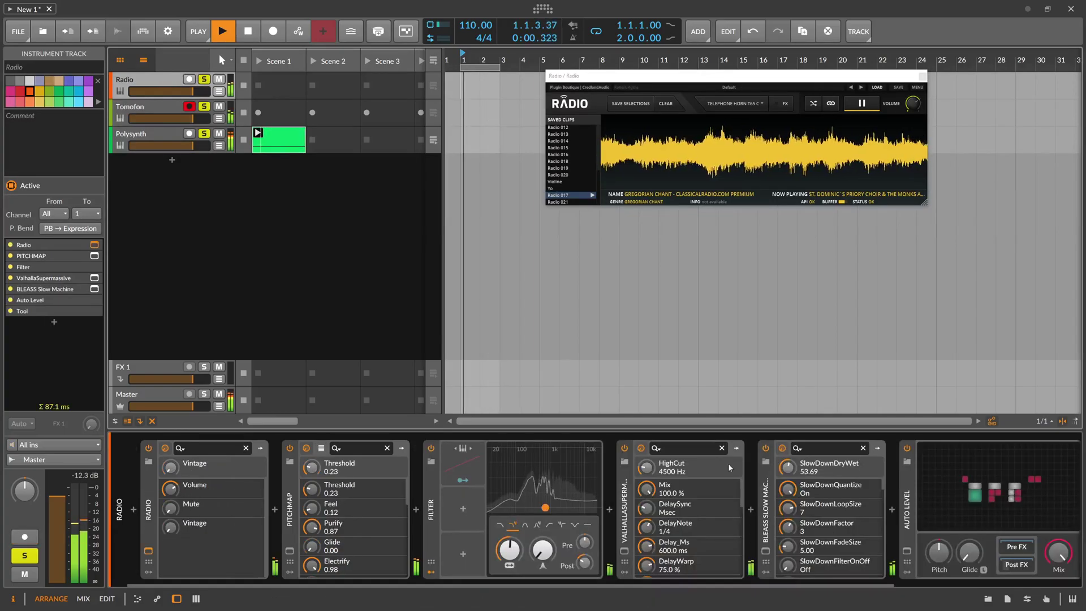
pyautogui.click(909, 586)
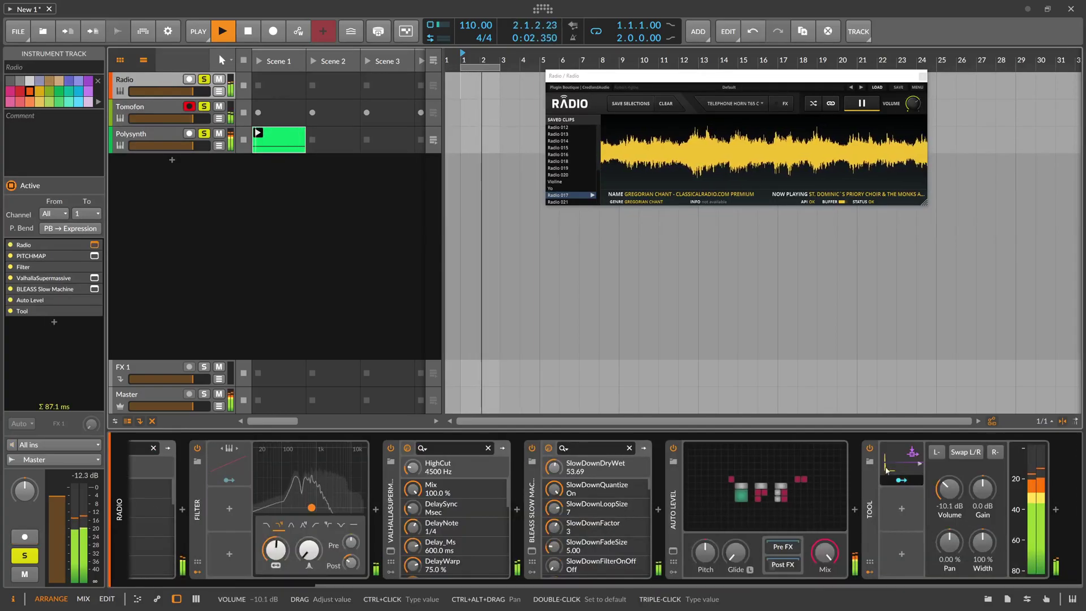
pyautogui.click(188, 107)
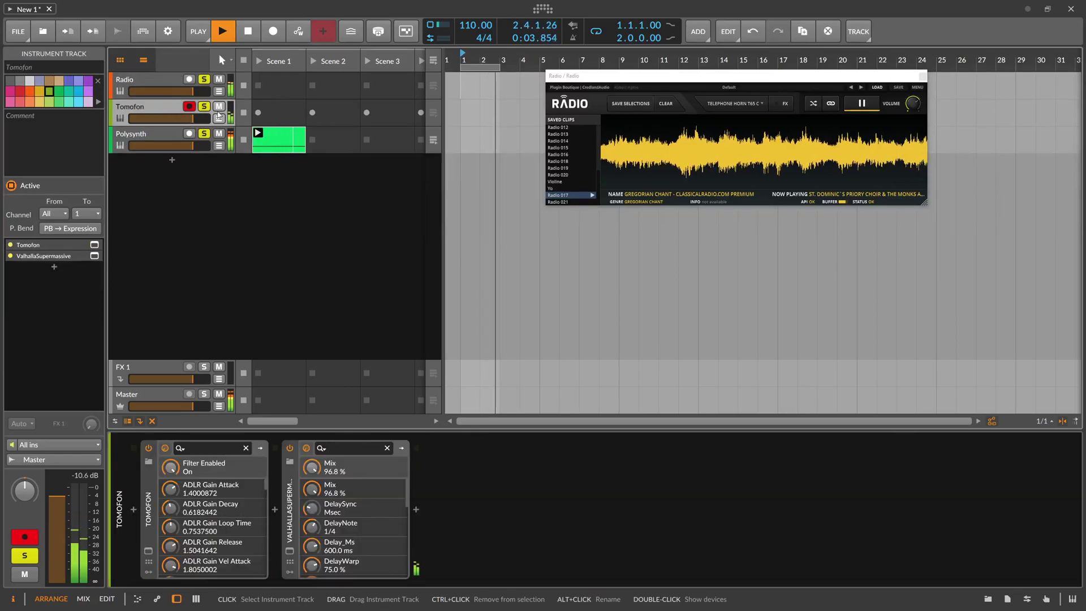
pyautogui.click(257, 113)
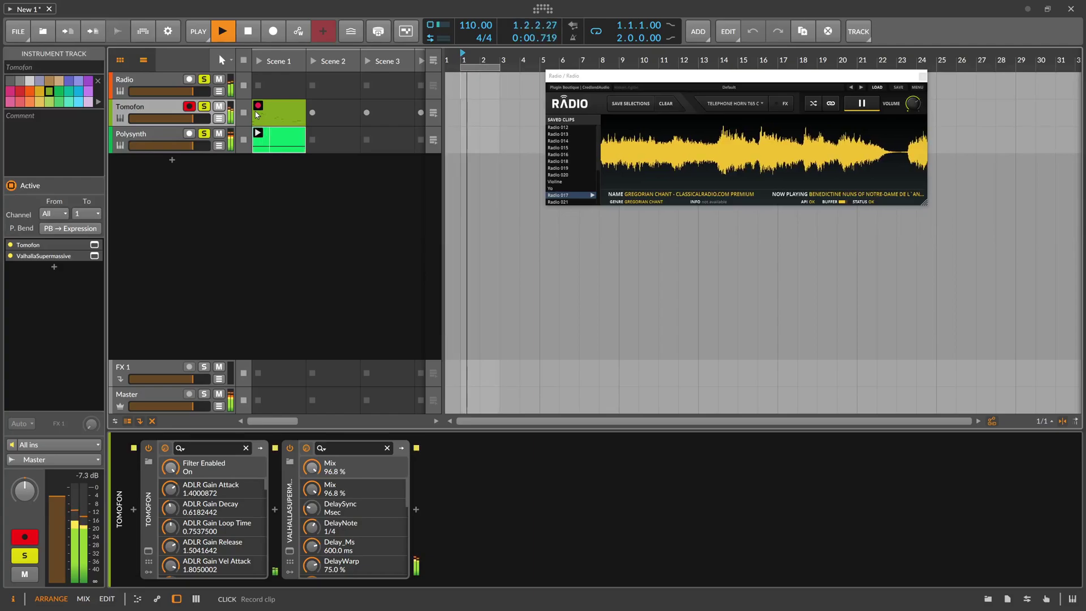
pyautogui.click(281, 120)
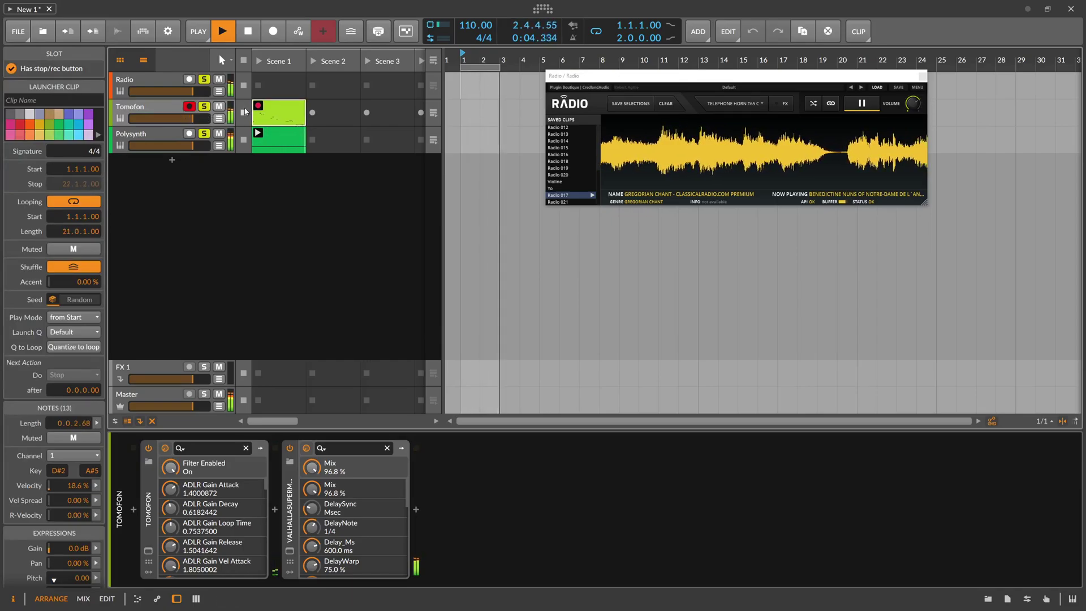
pyautogui.click(258, 106)
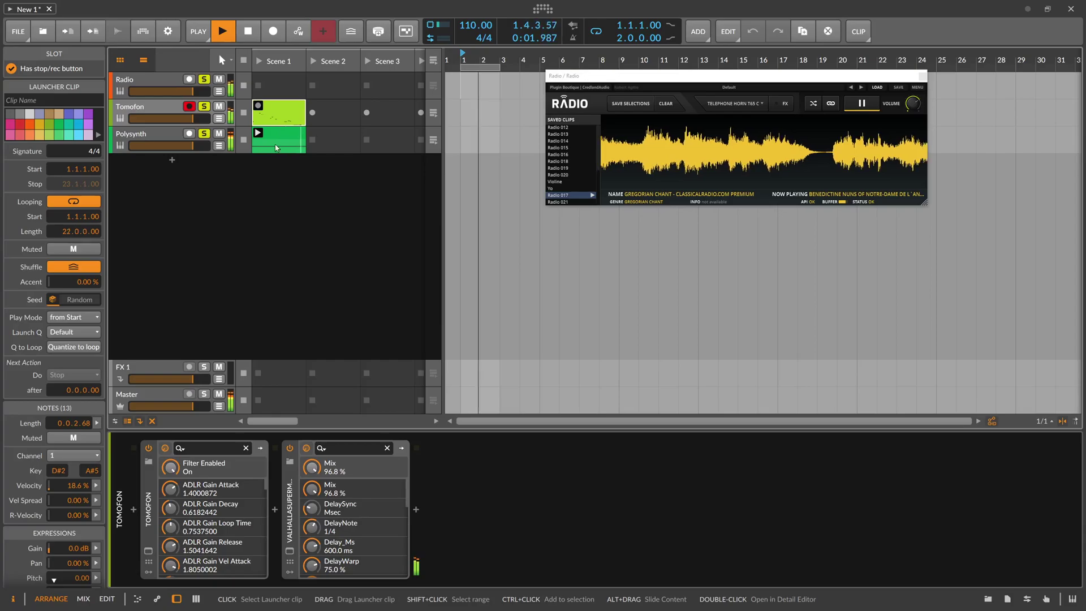
# Insert a Tool device after ValhallaSupermassive on the Tomofon track.
pyautogui.doubleClick(285, 114)
pyautogui.doubleClick(159, 107)
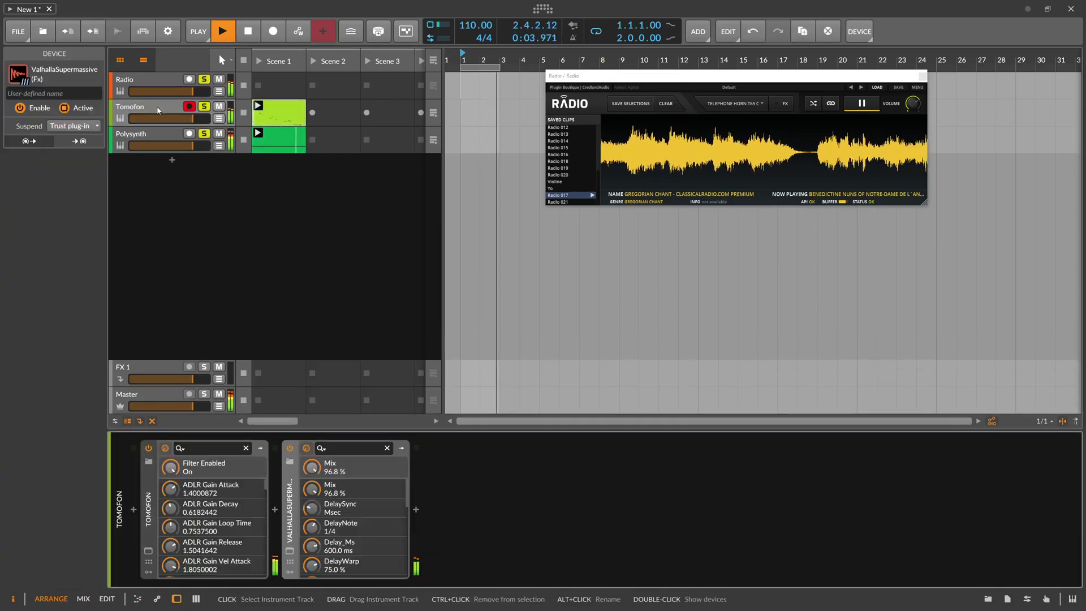
pyautogui.click(416, 512)
pyautogui.write('tool')
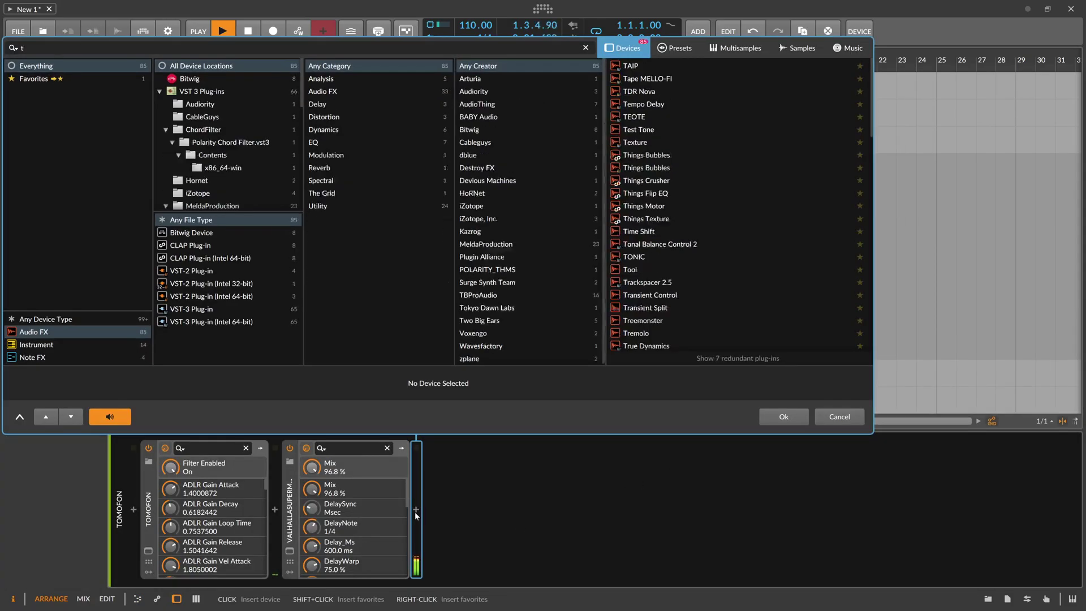
pyautogui.press('Return')
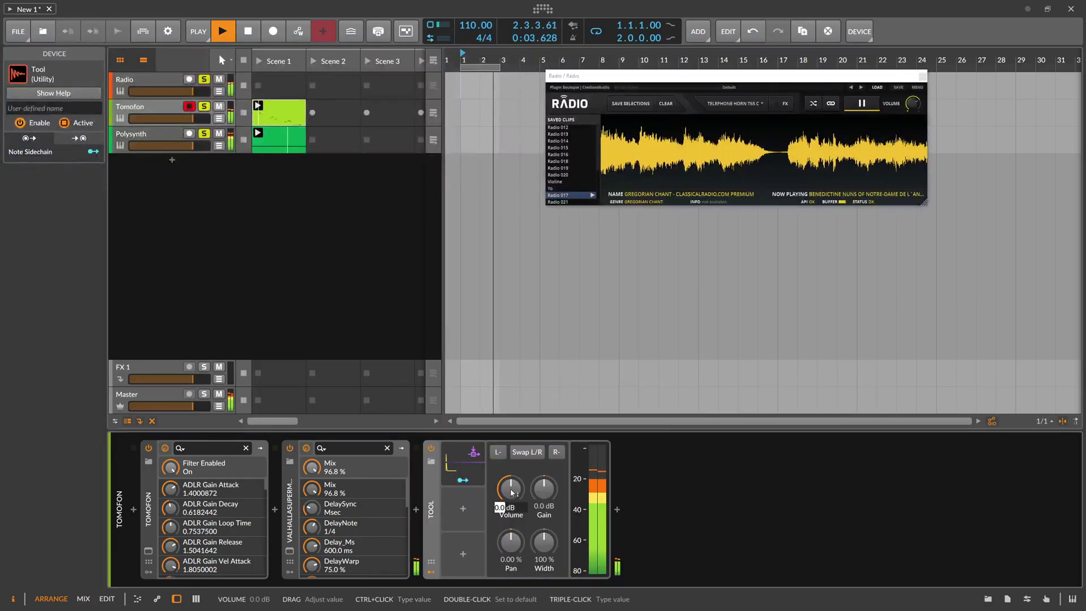
# Set the Tomofon track's Tool volume to -8 dB and disarm the track for recording.
pyautogui.moveTo(510, 489); pyautogui.dragTo(512, 492)
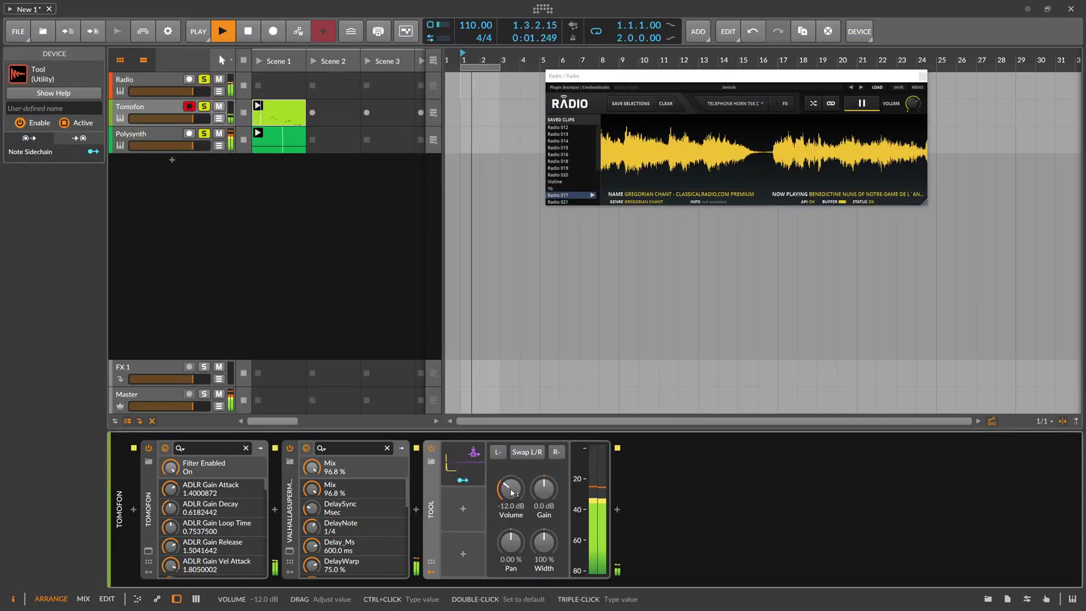
pyautogui.keyDown('ctrl'); pyautogui.click(511, 492); pyautogui.keyUp('ctrl')
pyautogui.write('-8')
pyautogui.press('Return')
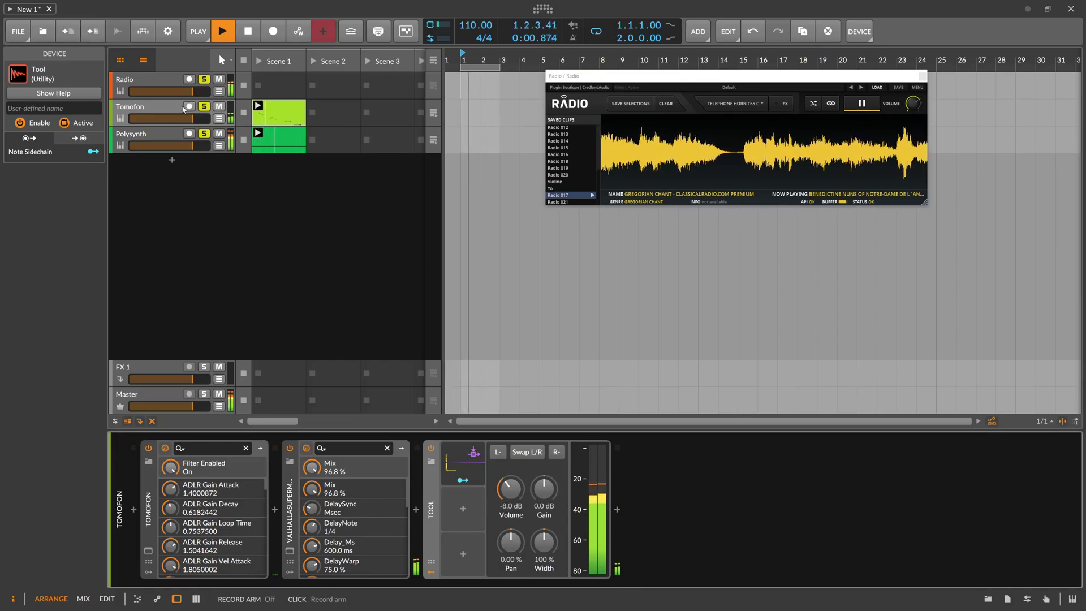
# Select the Radio track and move the Radio plug-in window closer to the clip launcher.
pyautogui.click(164, 82)
pyautogui.moveTo(673, 82); pyautogui.dragTo(583, 91)
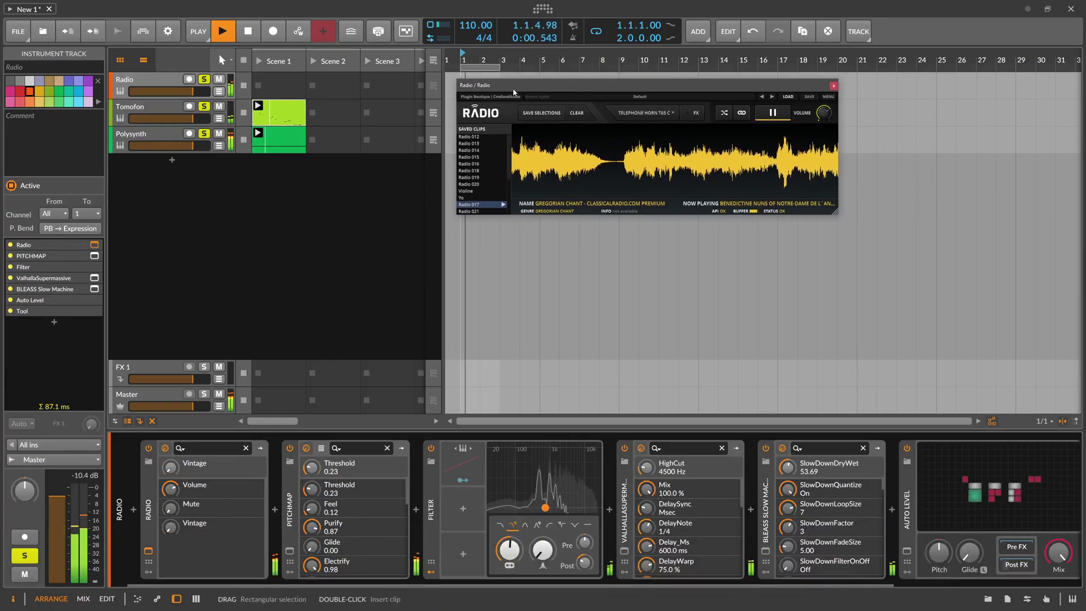
pyautogui.moveTo(499, 87); pyautogui.dragTo(499, 83)
pyautogui.click(143, 76)
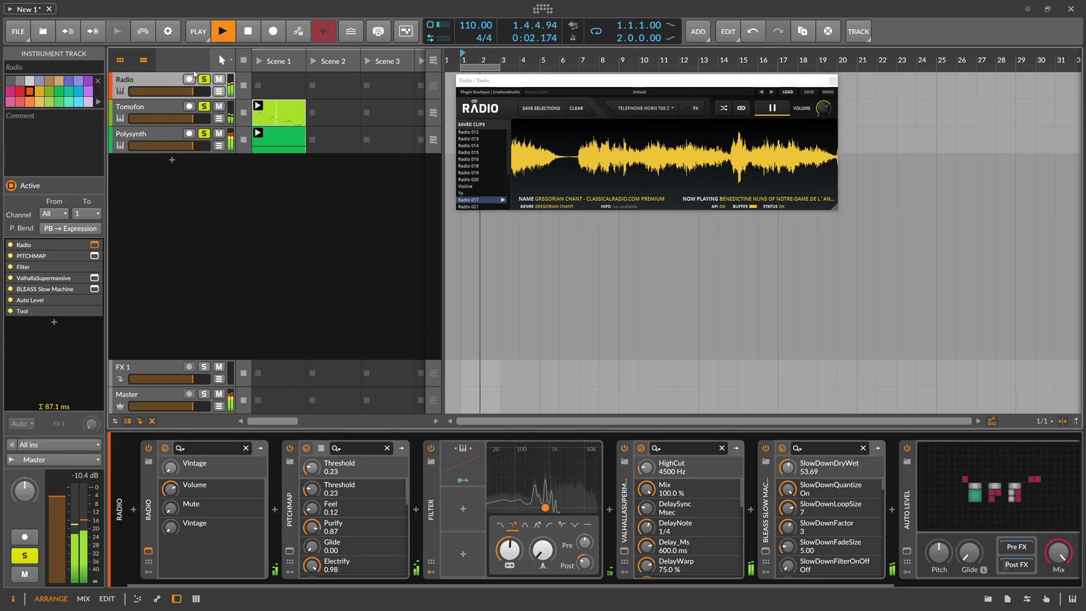
# Show the Radio track's device chain and open the BLEASS Slow Machine plug-in window.
pyautogui.doubleClick(151, 81)
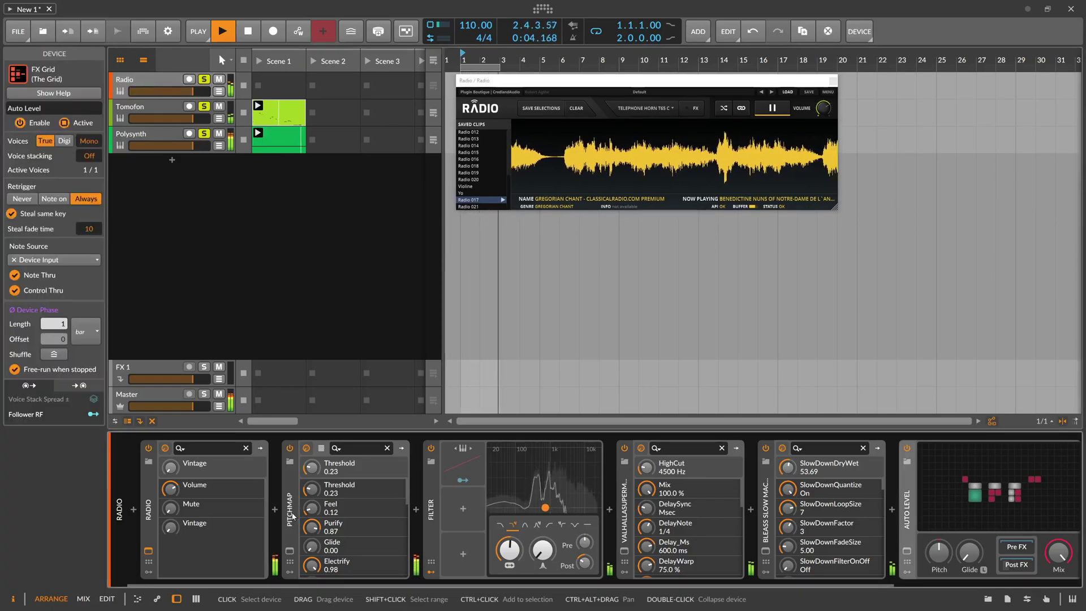
pyautogui.press('space')
pyautogui.press('space')
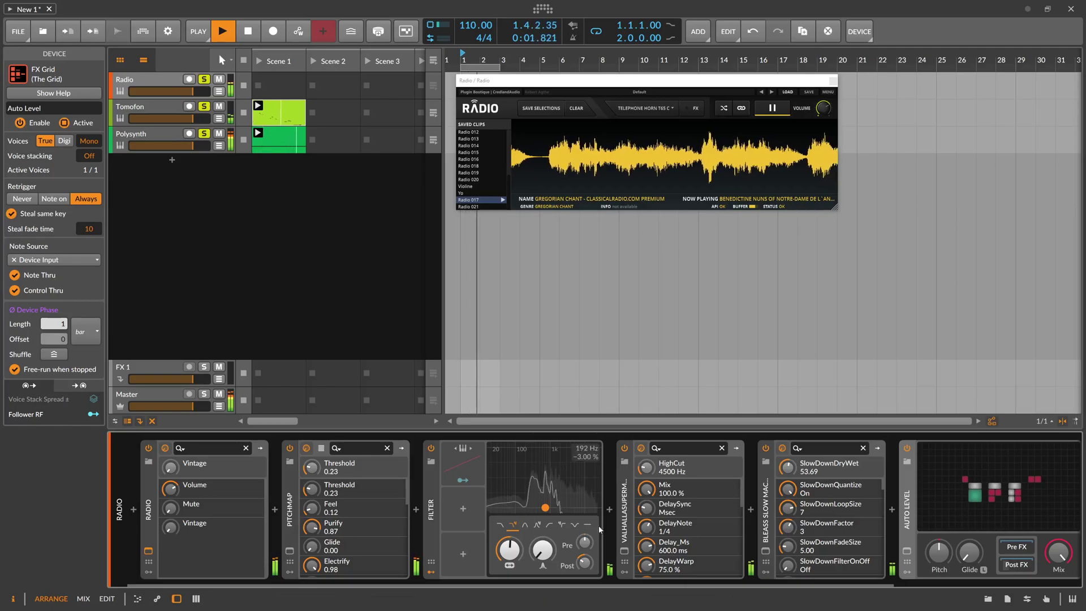
pyautogui.hscroll(3, 650, 537)
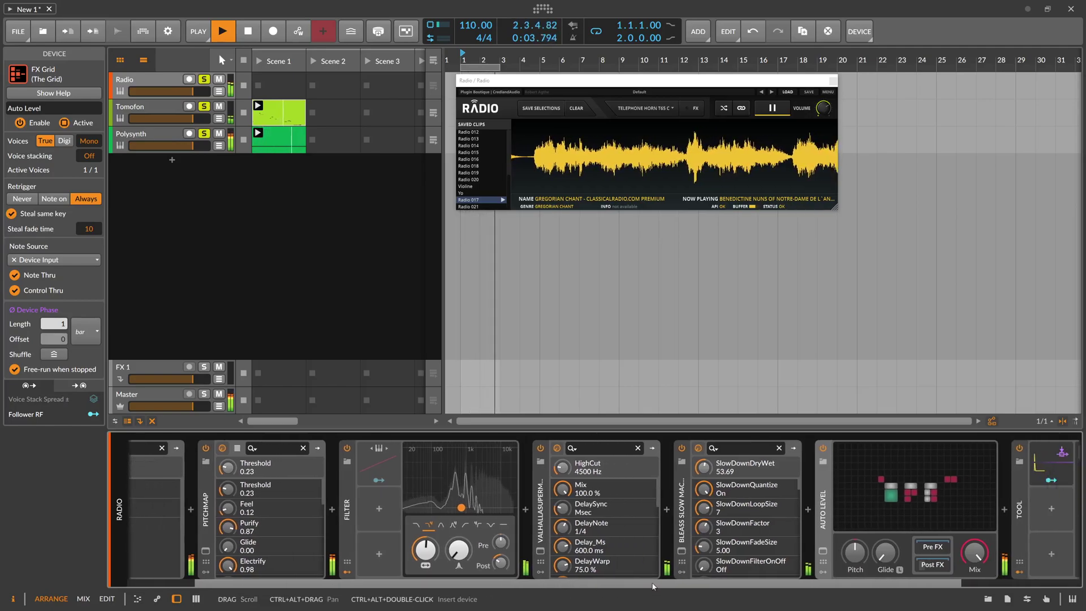
pyautogui.click(681, 550)
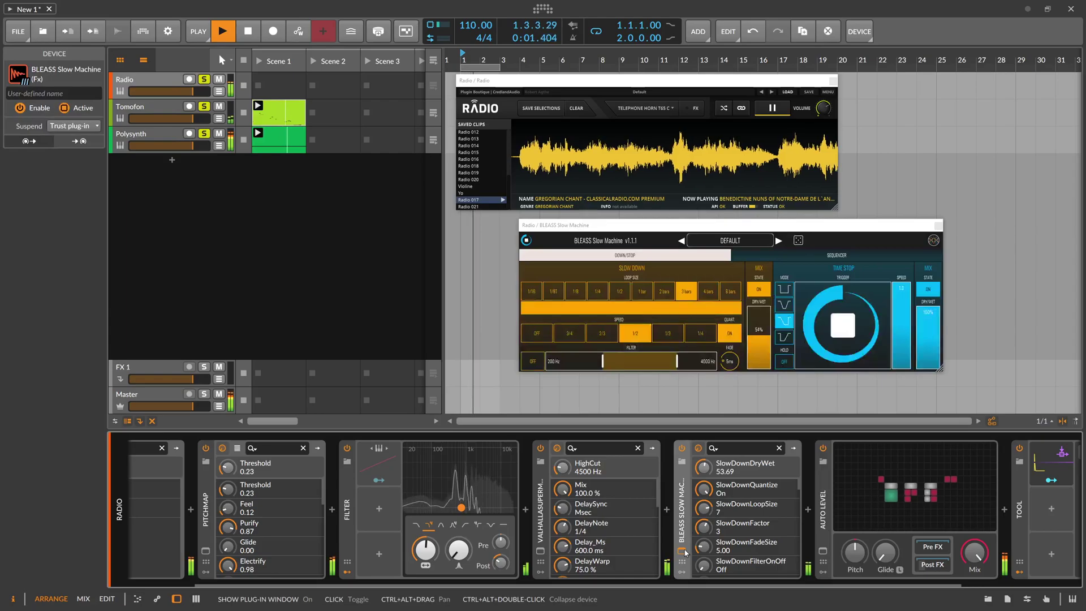
# Lower the slow-down dry/wet mix in BLEASS Slow Machine to about 49% and close its plug-in window.
pyautogui.moveTo(771, 362); pyautogui.dragTo(771, 369)
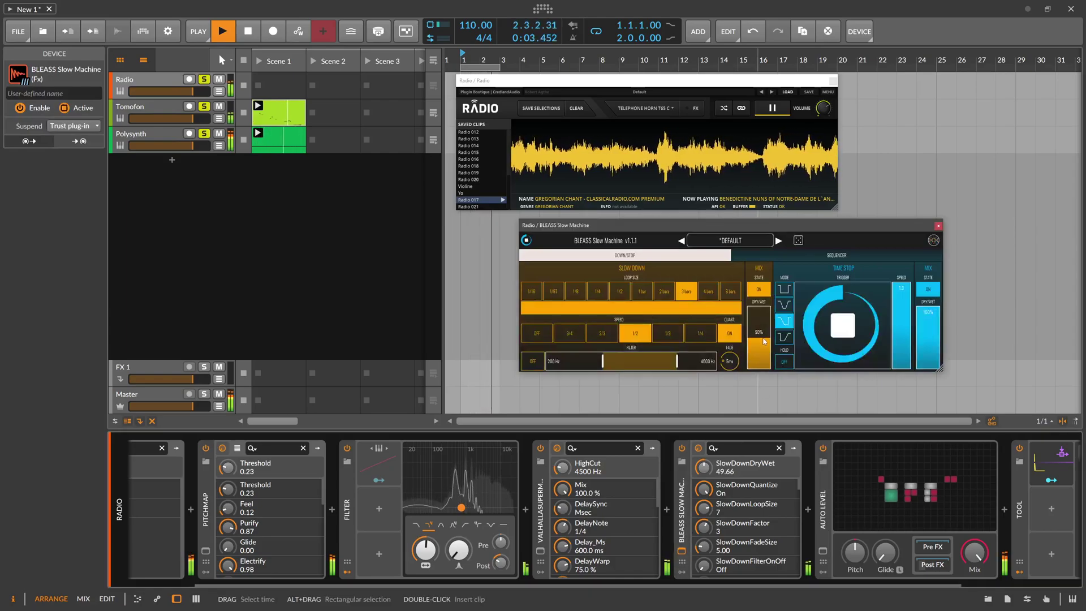
pyautogui.click(938, 225)
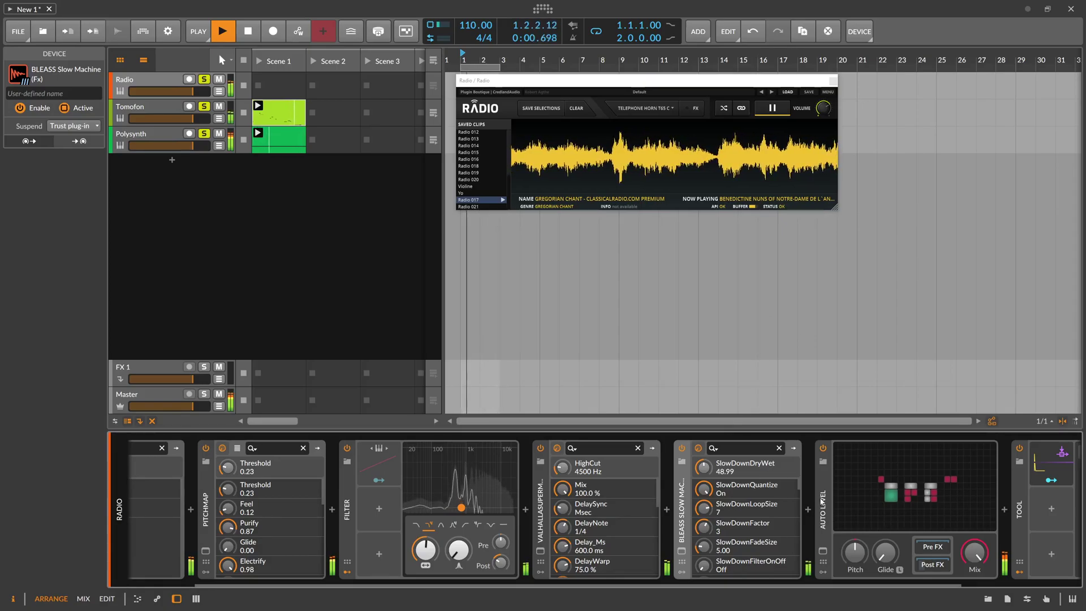
pyautogui.scroll(-3, 778, 580)
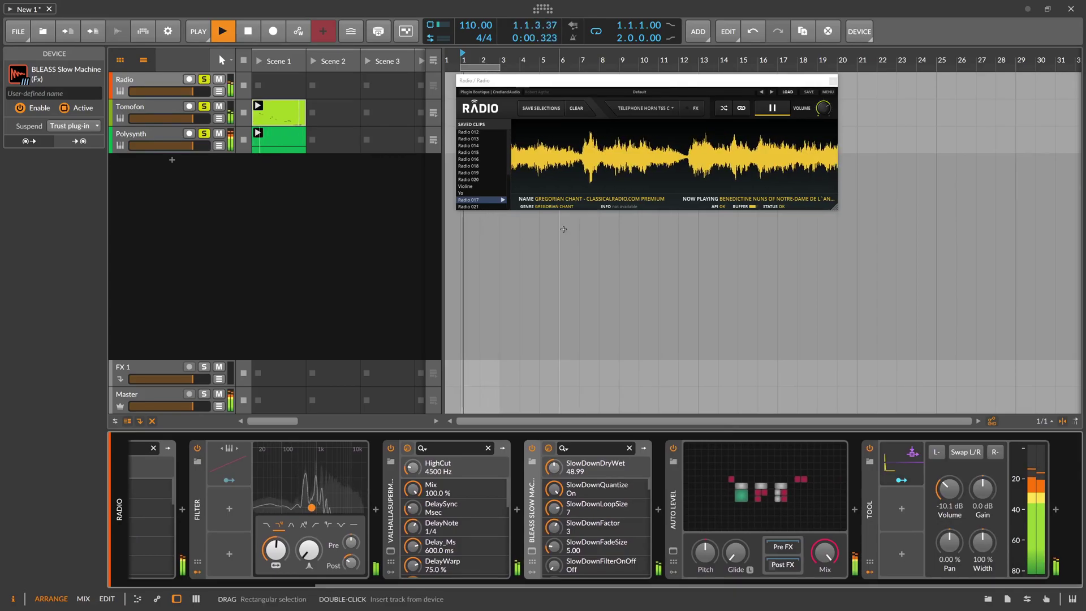
# Show the Polysynth track's device chain and move the Radio plug-in window away from the clip launcher.
pyautogui.click(168, 106)
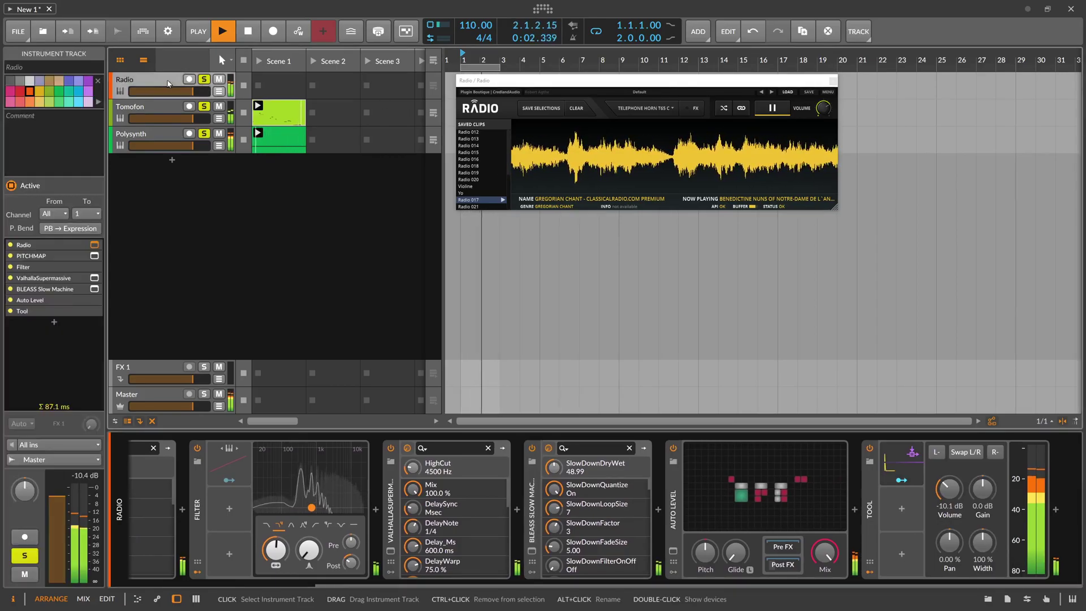
pyautogui.click(165, 134)
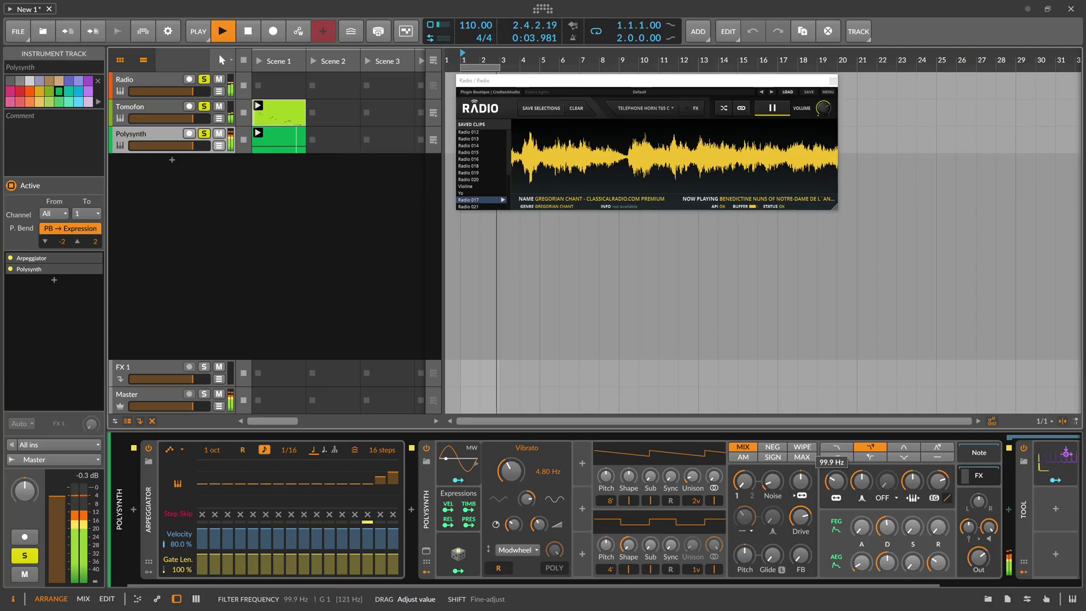
pyautogui.moveTo(574, 81); pyautogui.dragTo(682, 91)
pyautogui.click(480, 60)
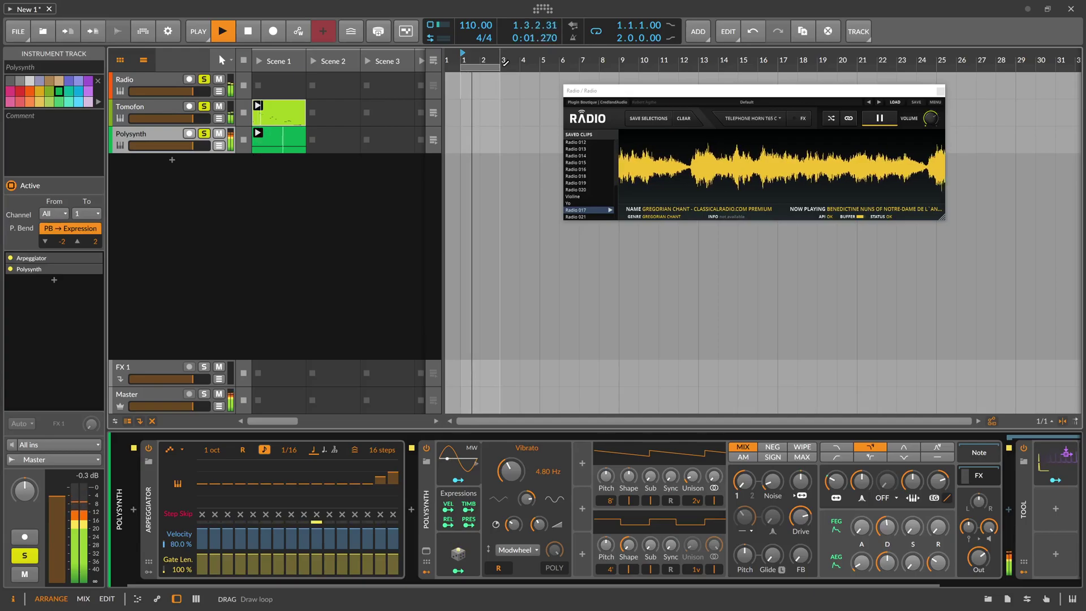
# Turn off solo on the Radio, Tomofon and Polysynth tracks.
pyautogui.click(204, 80)
pyautogui.click(204, 107)
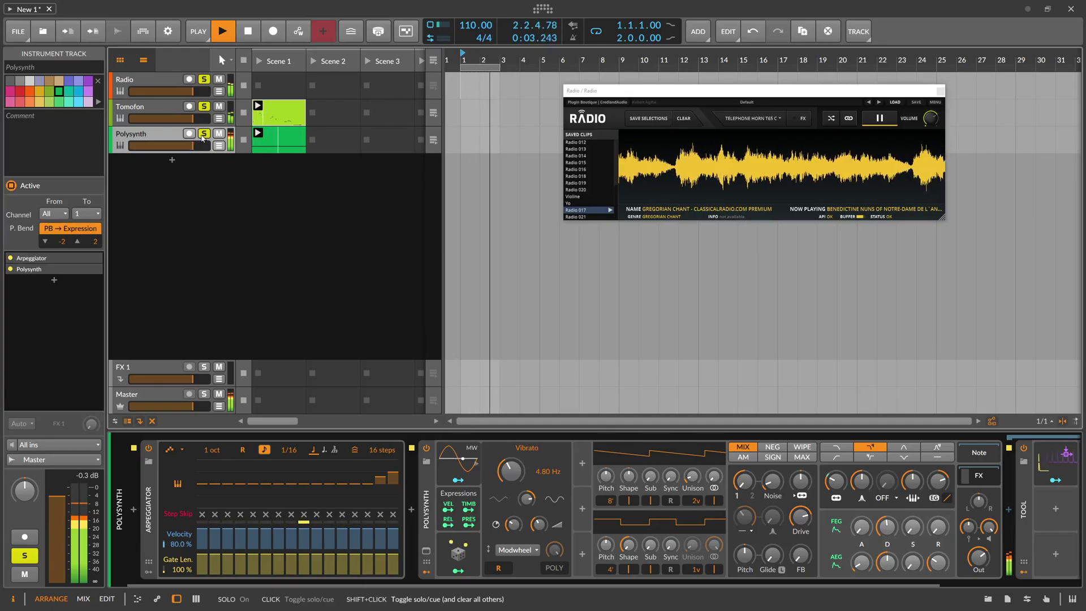
pyautogui.click(204, 134)
# Create a new instrument track below Polysynth with the Radio plug-in as its instrument.
pyautogui.doubleClick(178, 164)
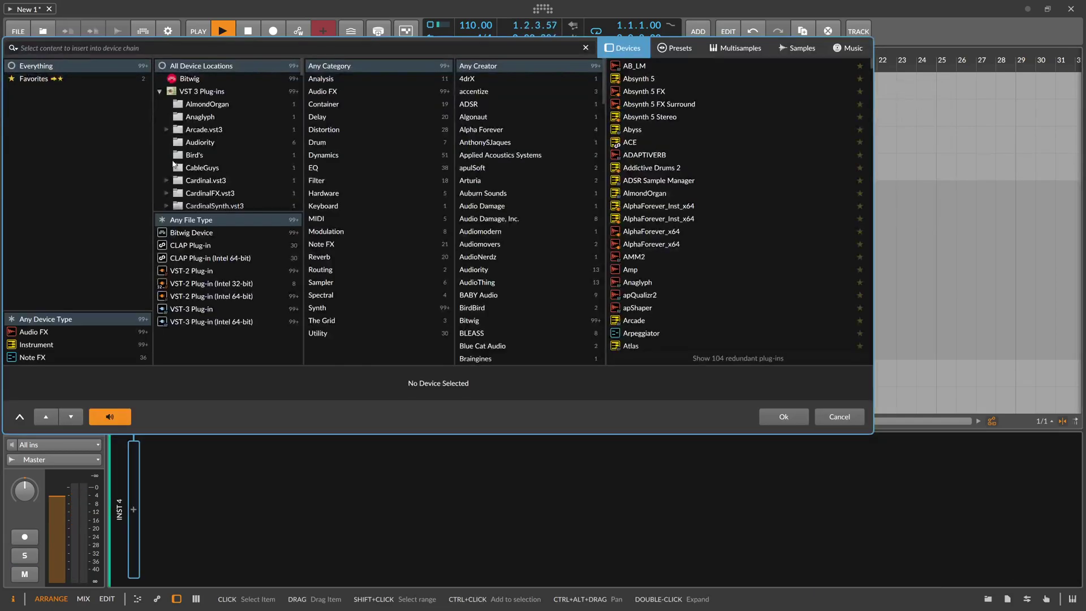
pyautogui.write('pitch')
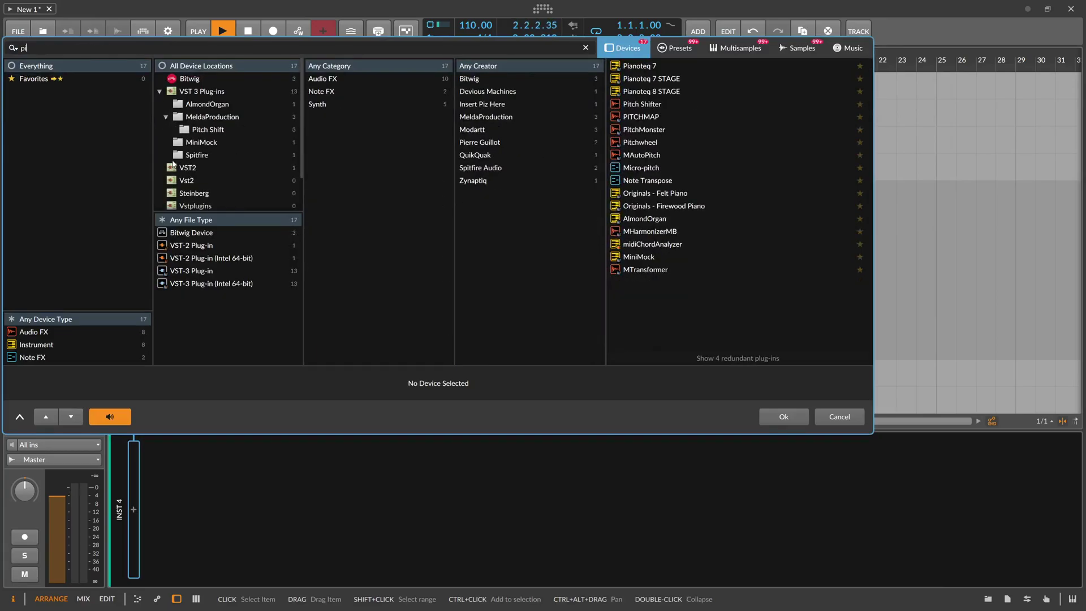
pyautogui.press('BackSpace')
pyautogui.press('BackSpace')
pyautogui.press('BackSpace')
pyautogui.press('BackSpace')
pyautogui.press('BackSpace')
pyautogui.write('radio')
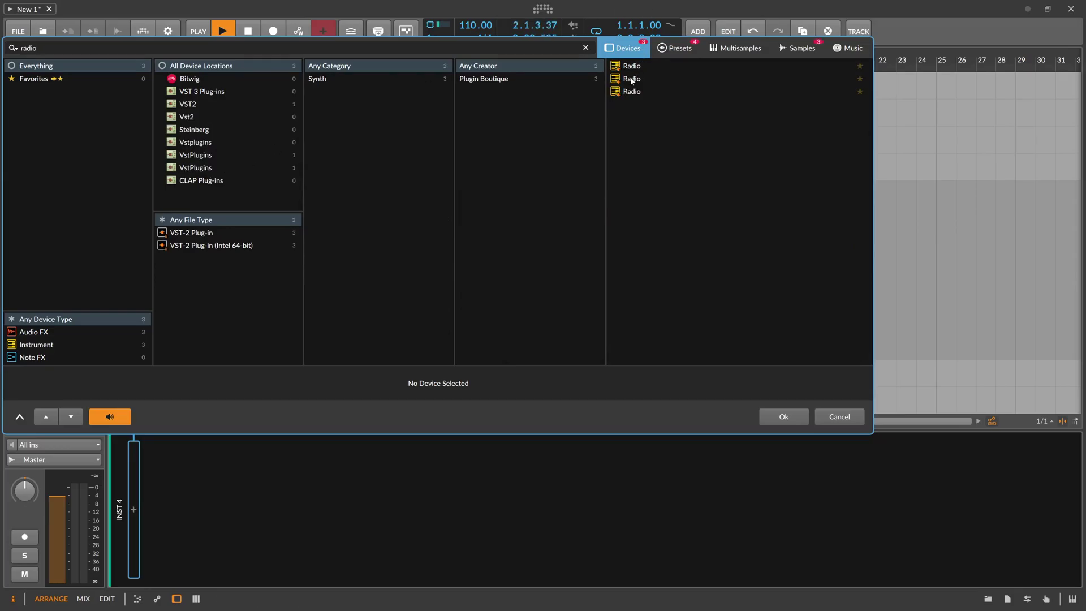
pyautogui.doubleClick(634, 92)
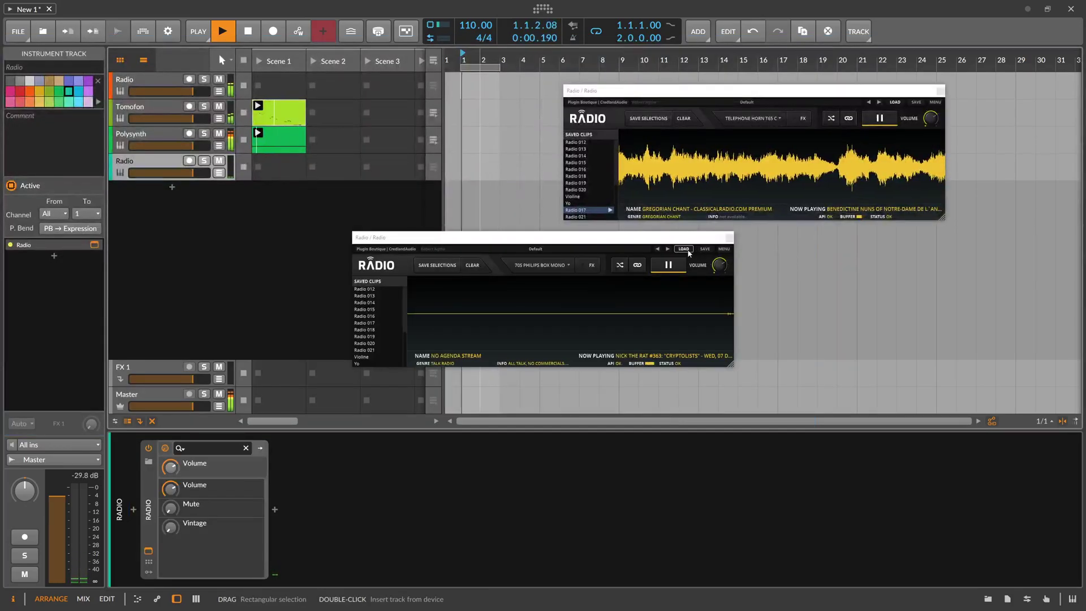
pyautogui.click(723, 249)
pyautogui.click(681, 263)
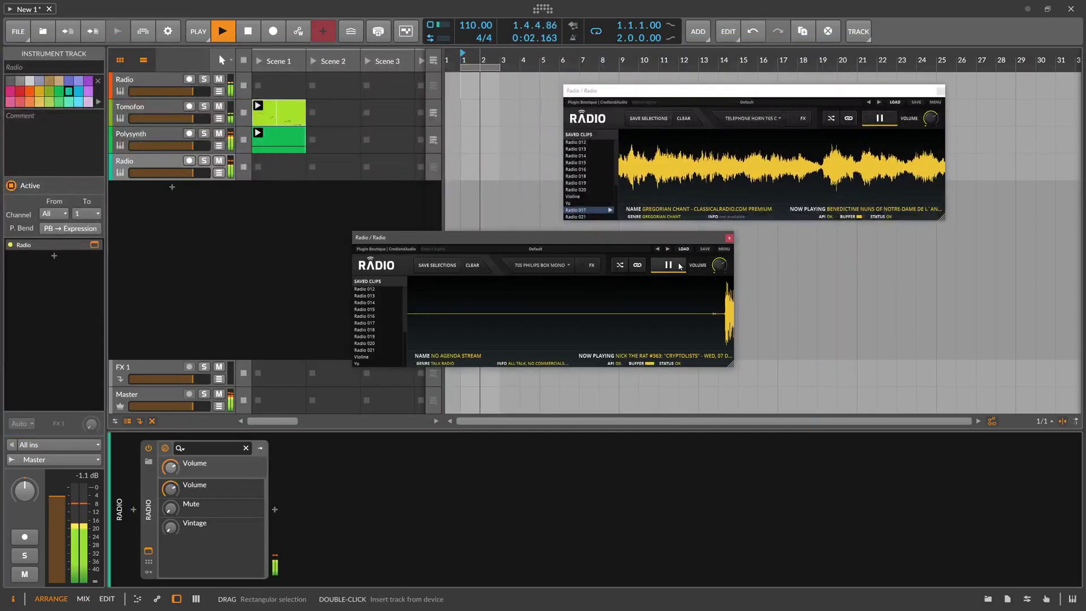
pyautogui.click(710, 249)
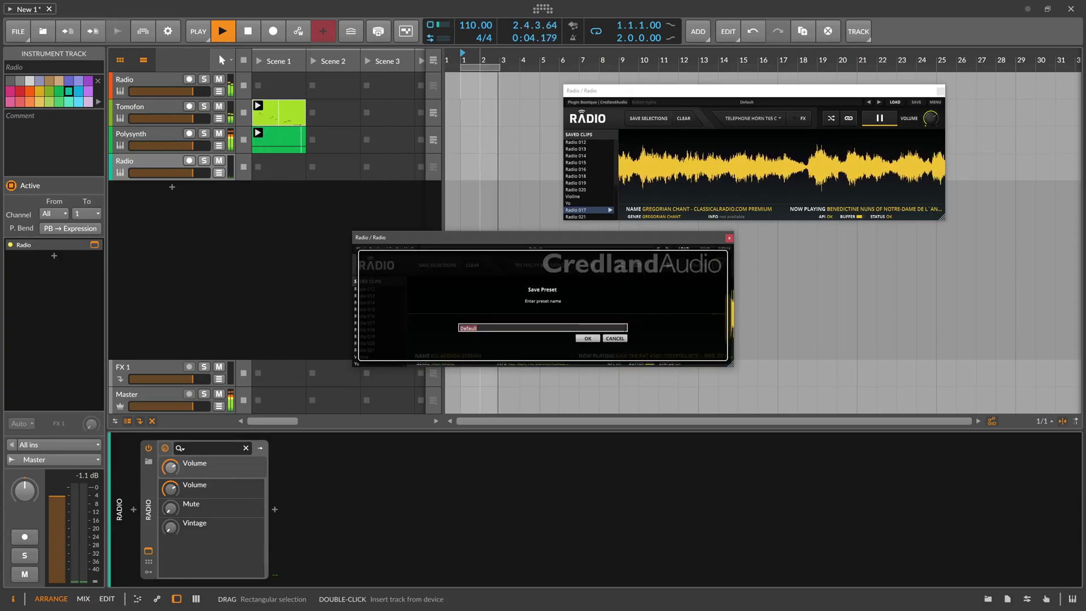
pyautogui.click(614, 338)
pyautogui.click(723, 249)
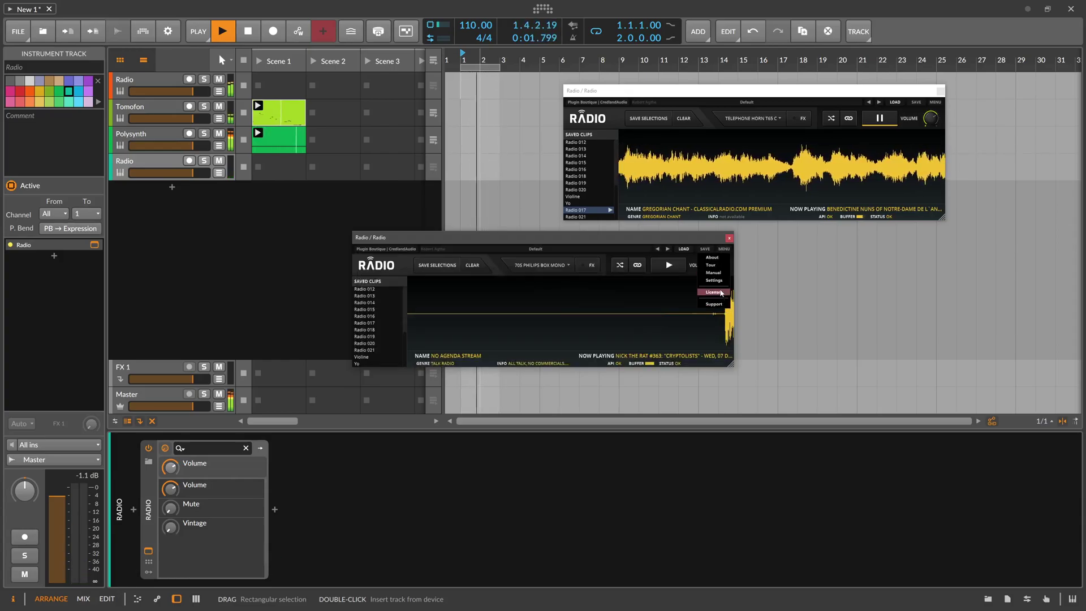
pyautogui.click(714, 257)
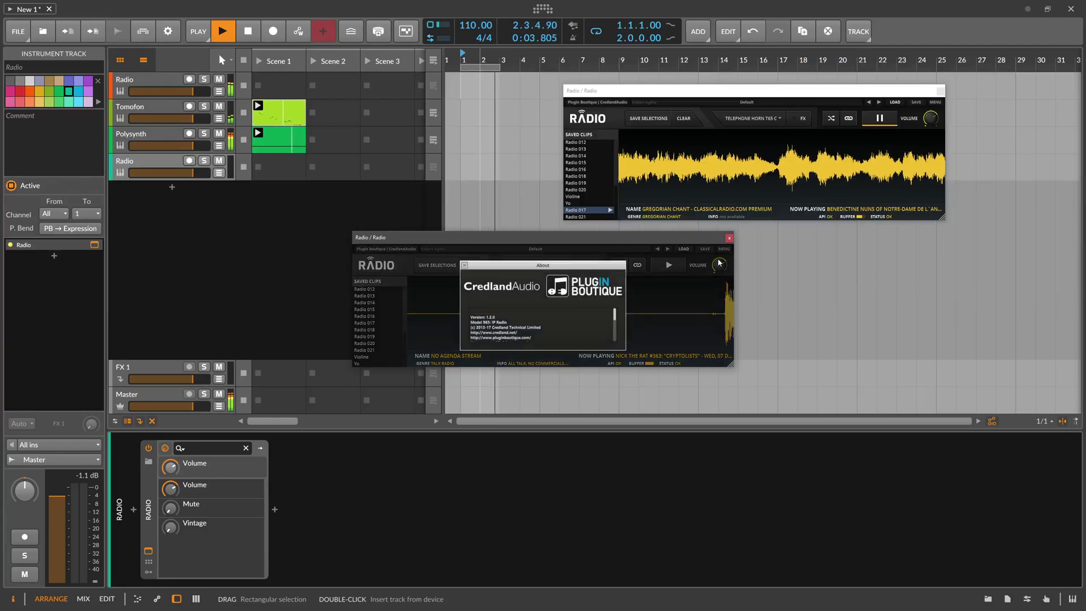
pyautogui.click(463, 265)
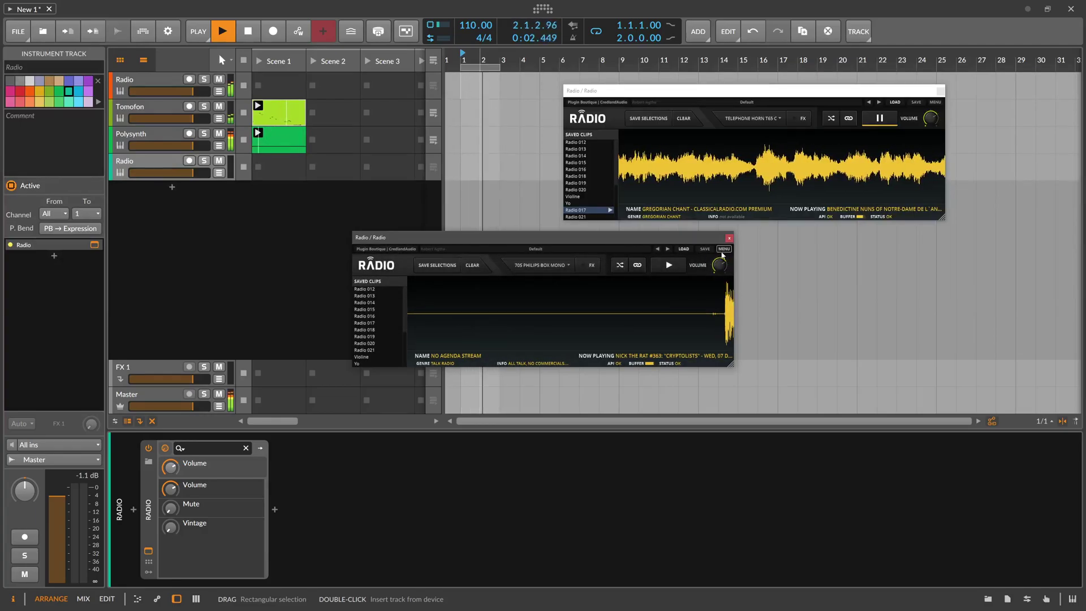
pyautogui.click(723, 250)
pyautogui.click(714, 258)
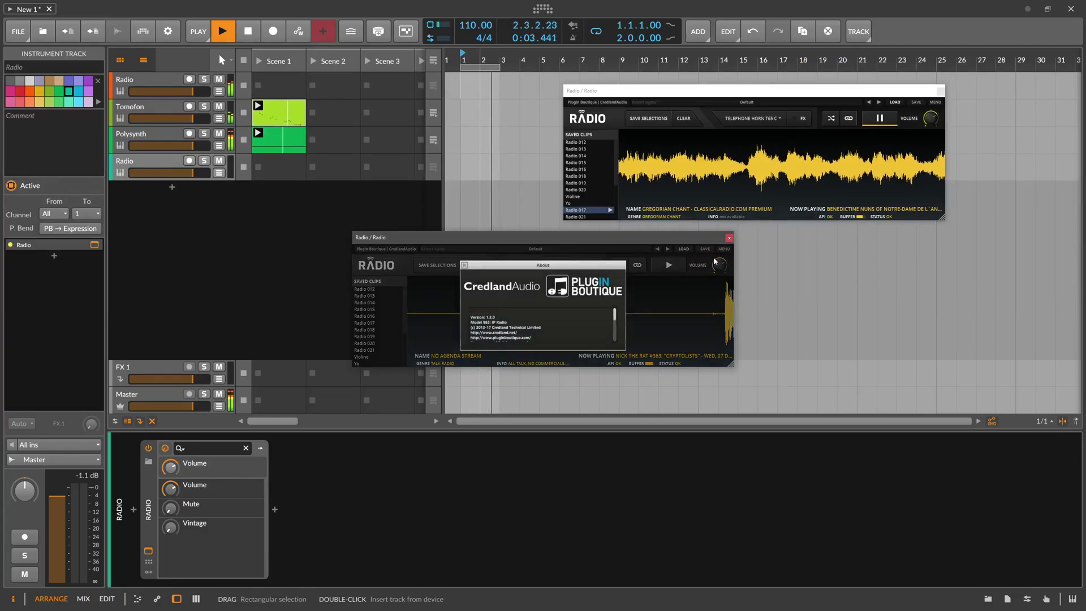
pyautogui.click(461, 267)
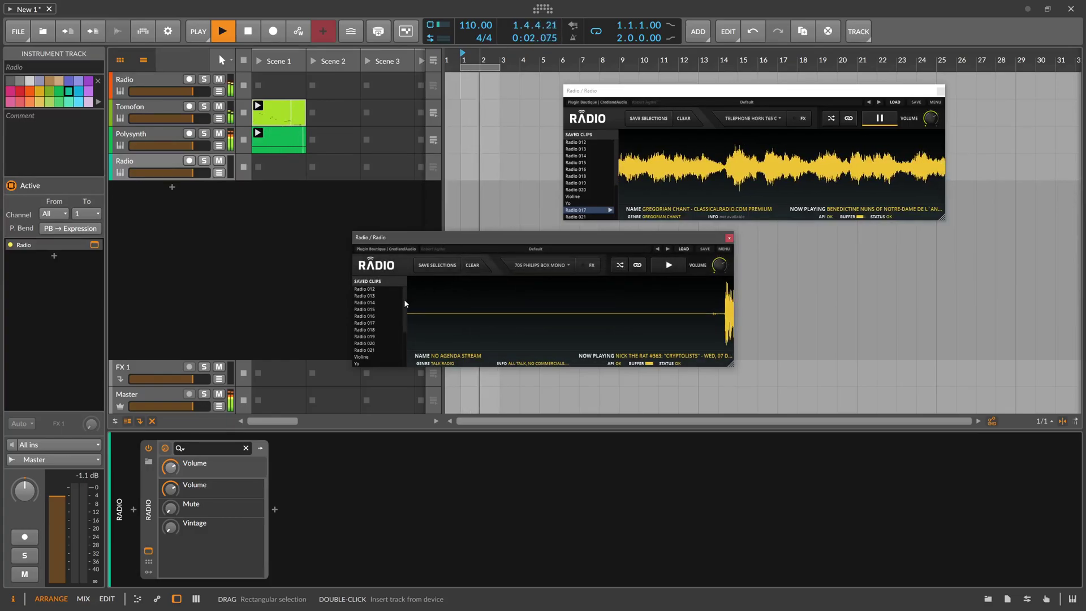
# Load the SOMAFM user preset in the new Radio plug-in and shift its window away from the clip launcher.
pyautogui.scroll(5, 404, 305)
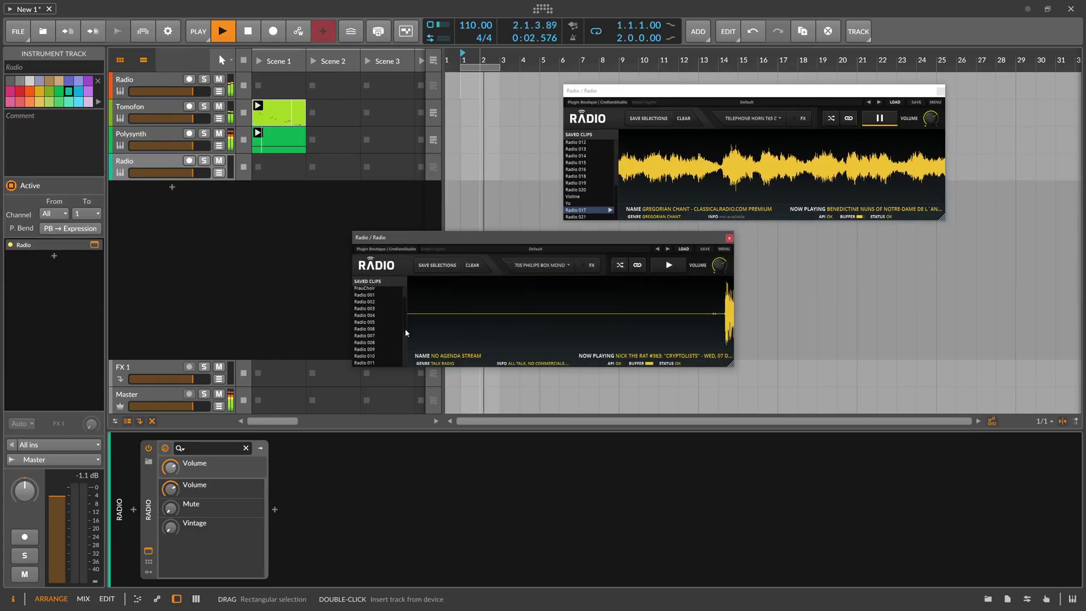
pyautogui.click(683, 248)
pyautogui.moveTo(695, 278)
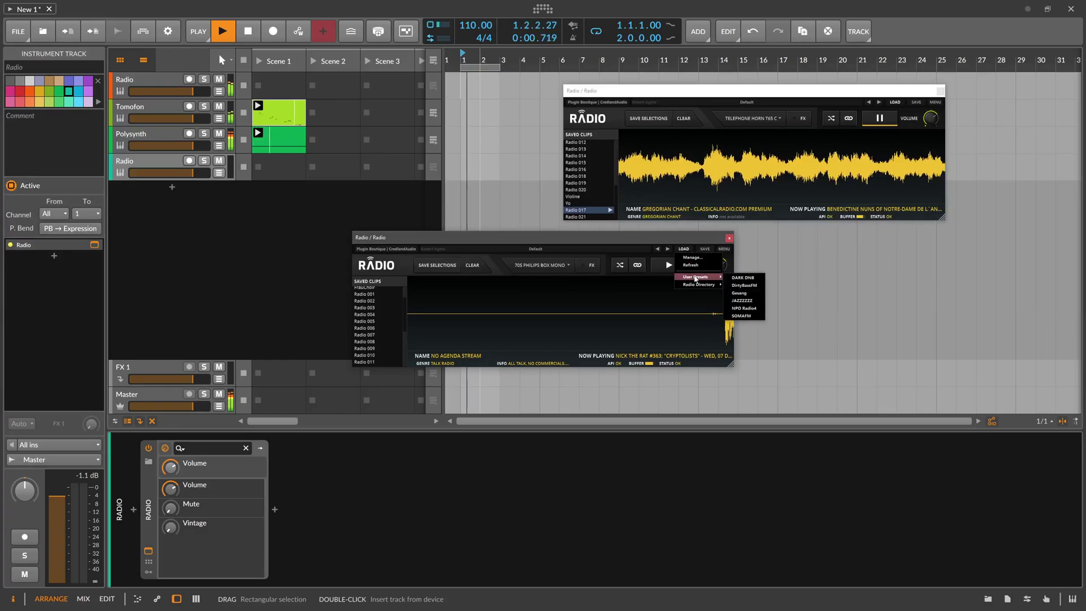
pyautogui.click(740, 316)
pyautogui.moveTo(617, 243); pyautogui.dragTo(653, 243)
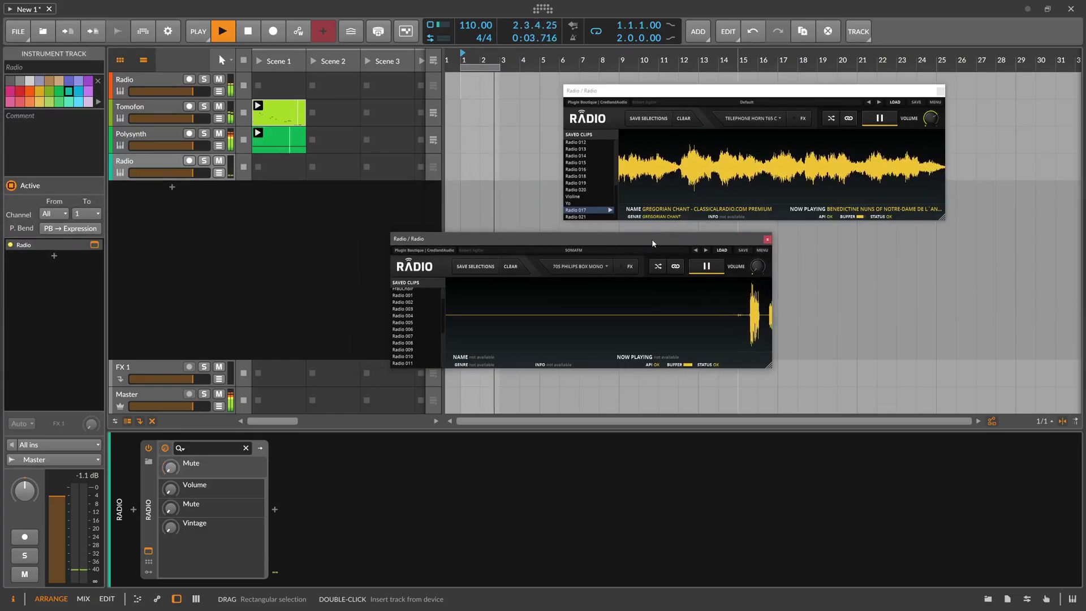
# Raise the new Radio plug-in's volume while its track is soloed, and leave the track muted without solo.
pyautogui.click(204, 161)
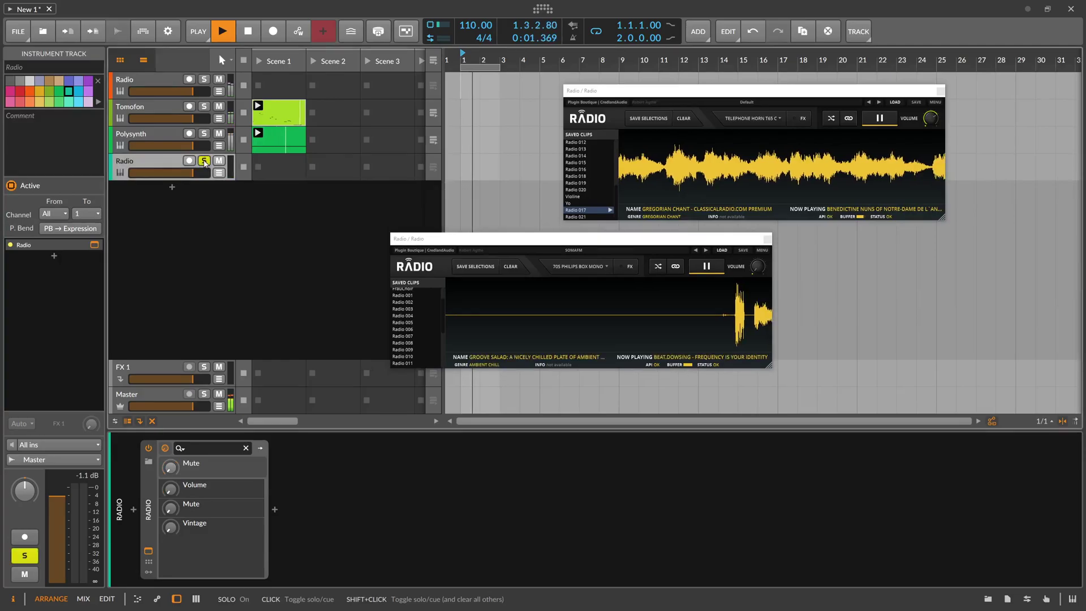
pyautogui.moveTo(673, 301)
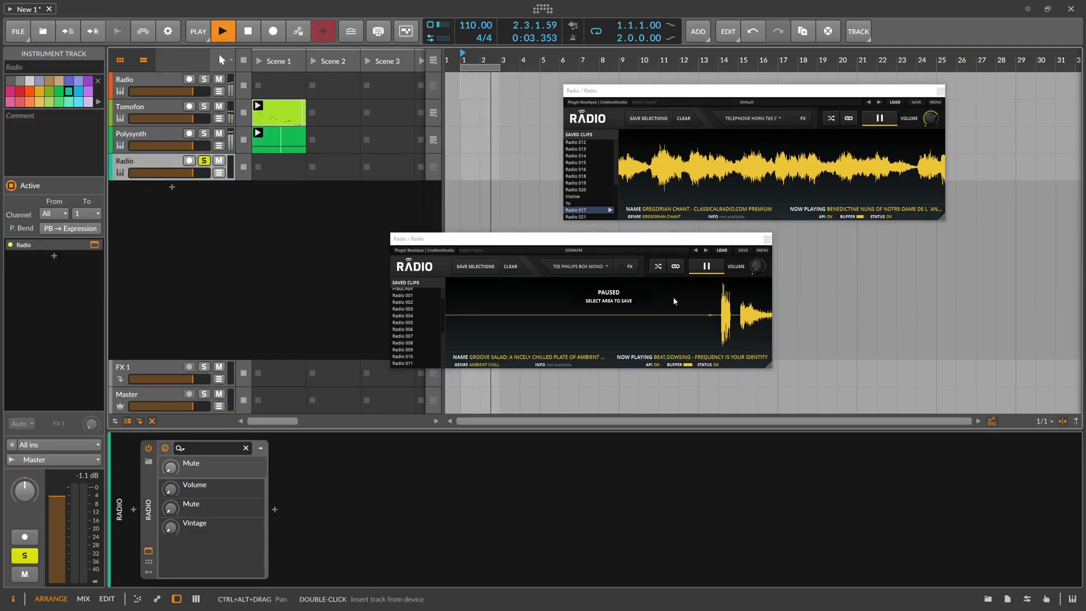
pyautogui.moveTo(757, 267)
pyautogui.mouseDown()
pyautogui.moveTo(759, 251)
pyautogui.moveTo(762, 265)
pyautogui.moveTo(769, 254)
pyautogui.mouseUp()
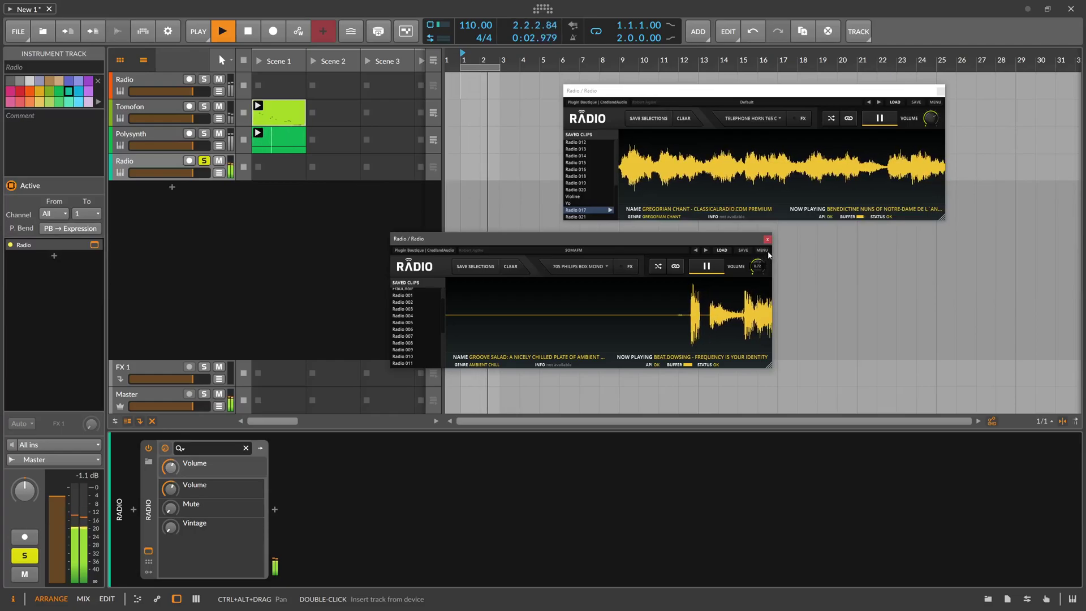
pyautogui.click(218, 161)
pyautogui.press('s')
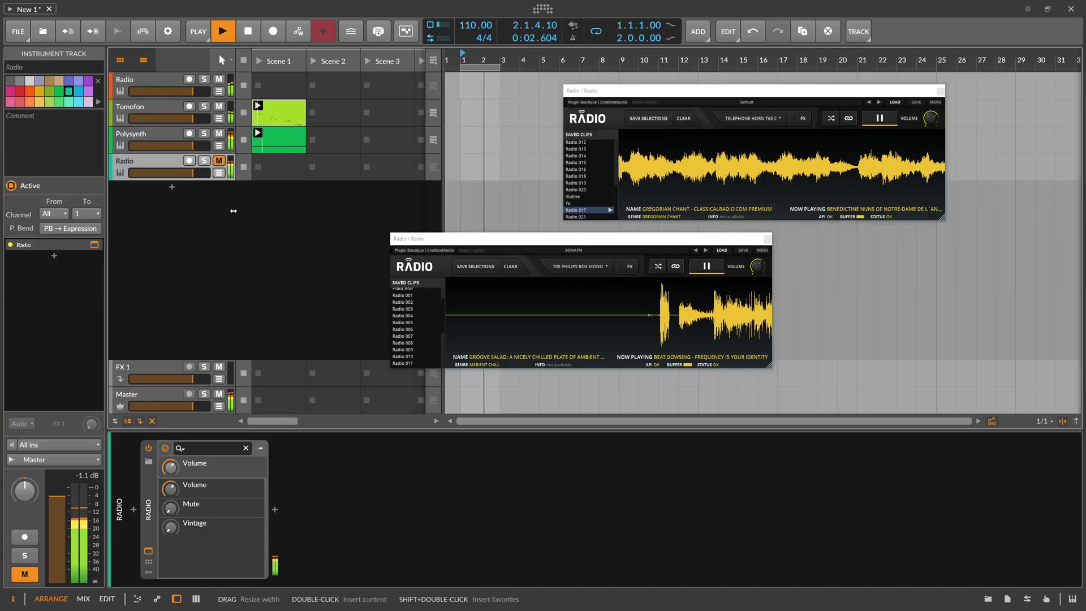
# Insert PITCHMAP after the Radio plug-in on the new Radio track.
pyautogui.click(275, 510)
pyautogui.write('pitch')
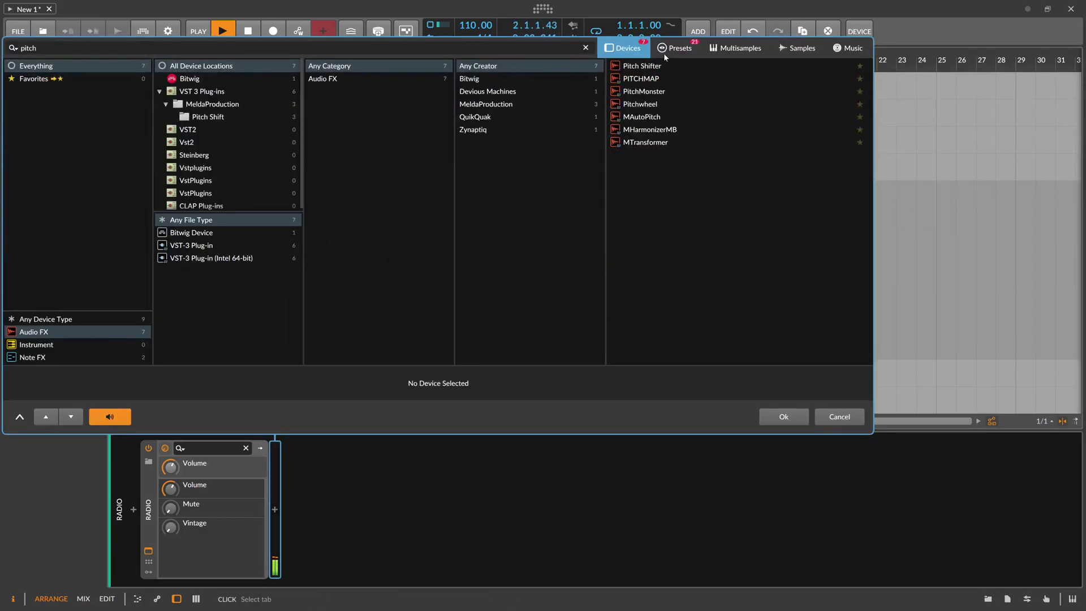
pyautogui.doubleClick(662, 78)
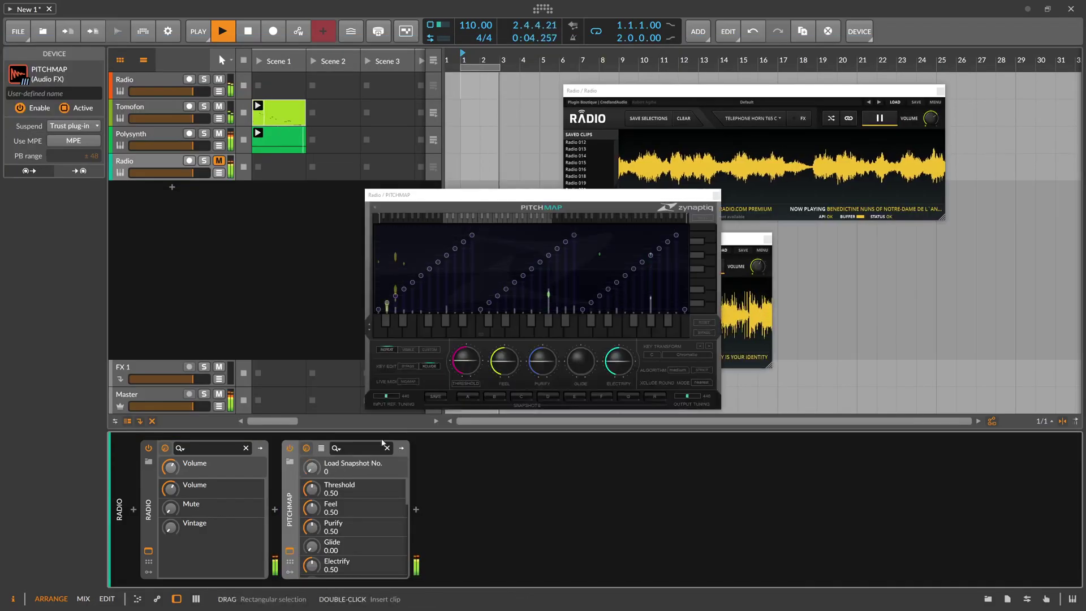
# Set PITCHMAP's key transform to D#/Eb Natural Minor.
pyautogui.click(686, 355)
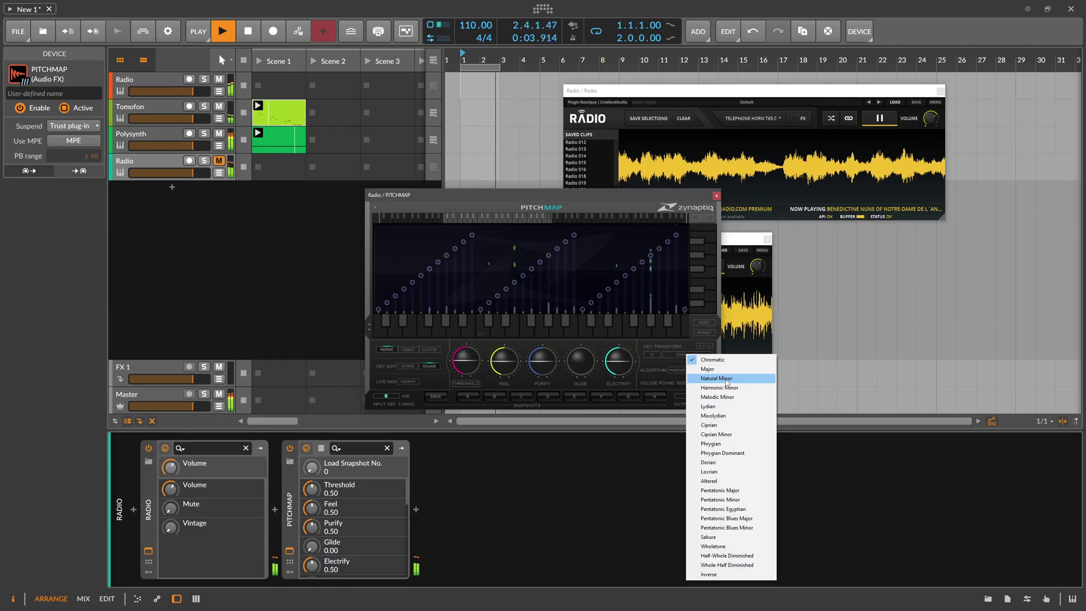
pyautogui.click(727, 380)
pyautogui.click(656, 359)
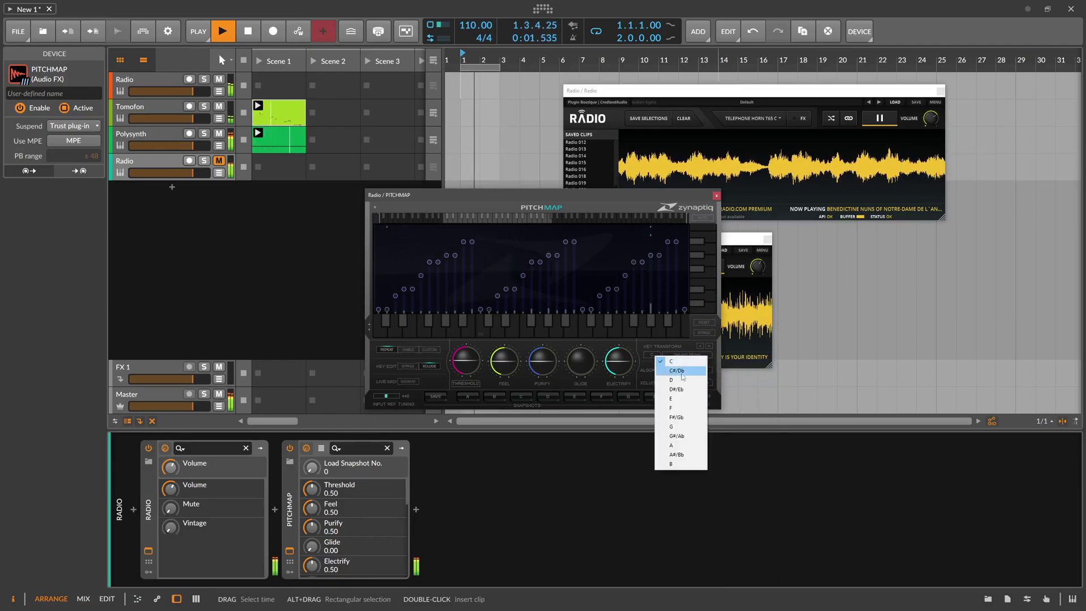
pyautogui.click(676, 385)
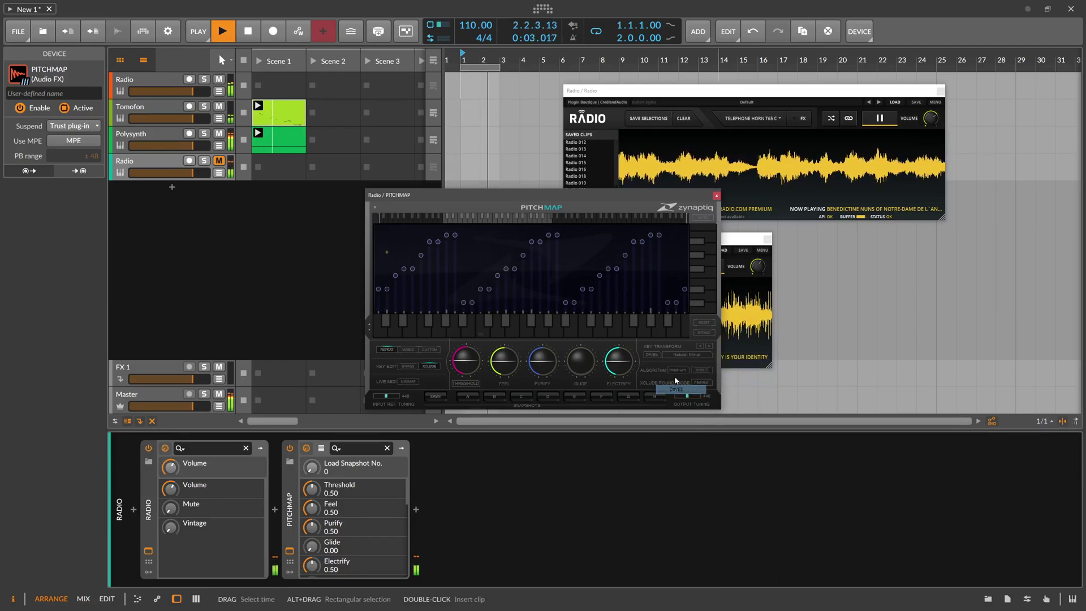
# Unmute the new Radio track and set PITCHMAP's Feel to 0.00 and Purify to 0.98.
pyautogui.click(219, 161)
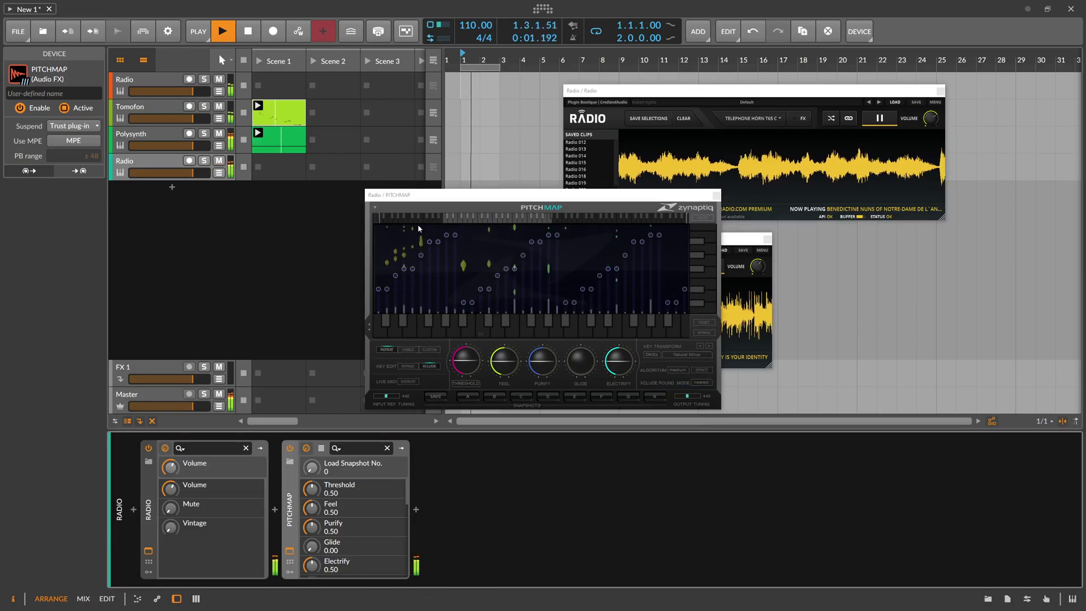
pyautogui.moveTo(503, 373); pyautogui.dragTo(547, 356)
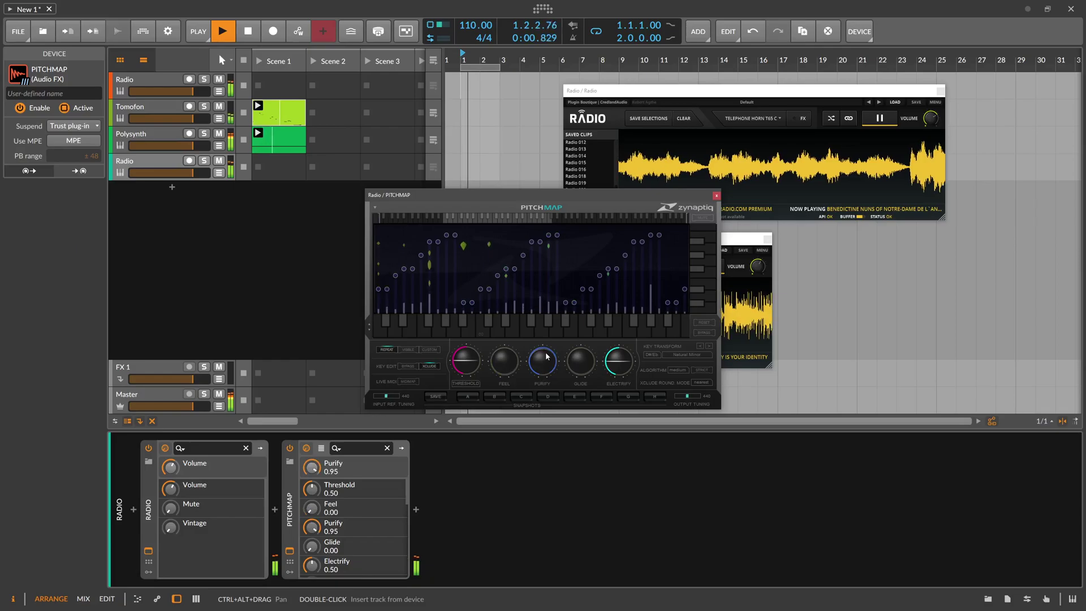
# Add a Filter device behind PITCHMAP on the new Radio track and lower its cutoff to about 1 kHz.
pyautogui.click(277, 506)
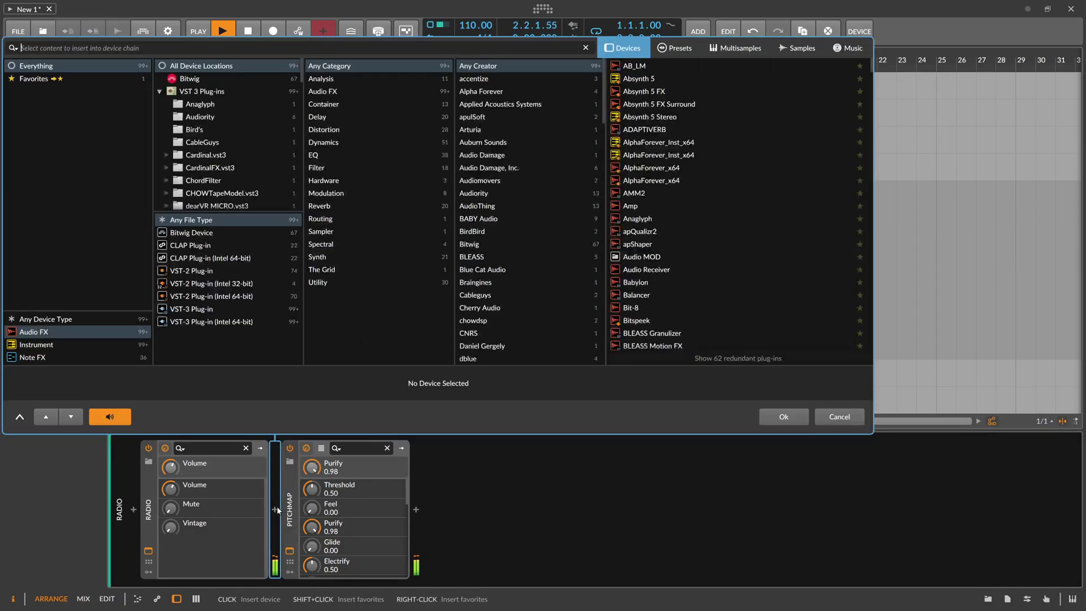
pyautogui.write('filter')
pyautogui.press('Down')
pyautogui.press('Return')
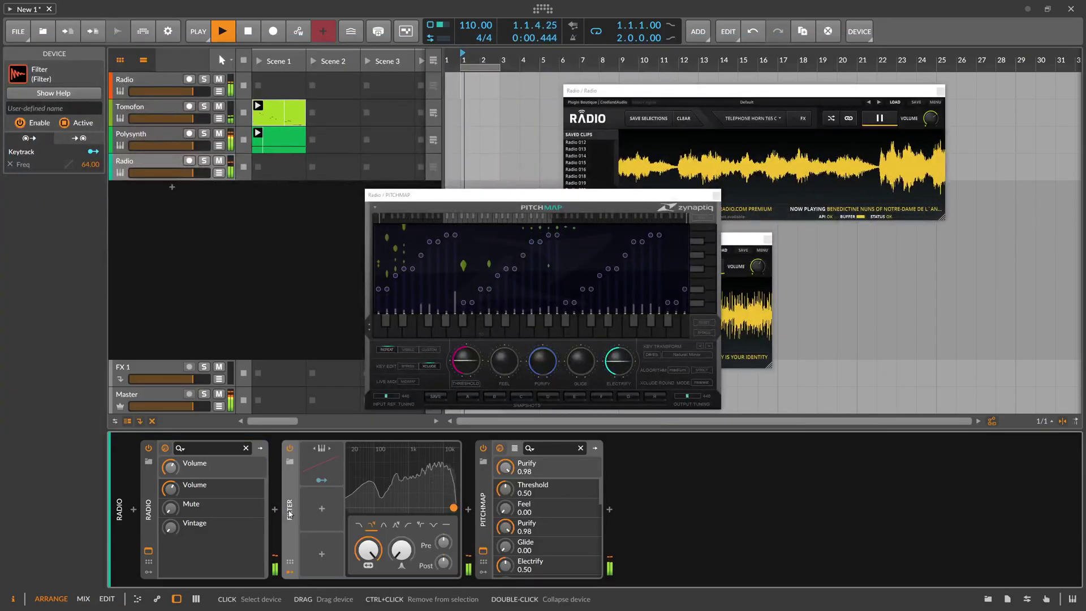
pyautogui.moveTo(289, 510); pyautogui.dragTo(608, 513)
pyautogui.moveTo(510, 550); pyautogui.dragTo(547, 538)
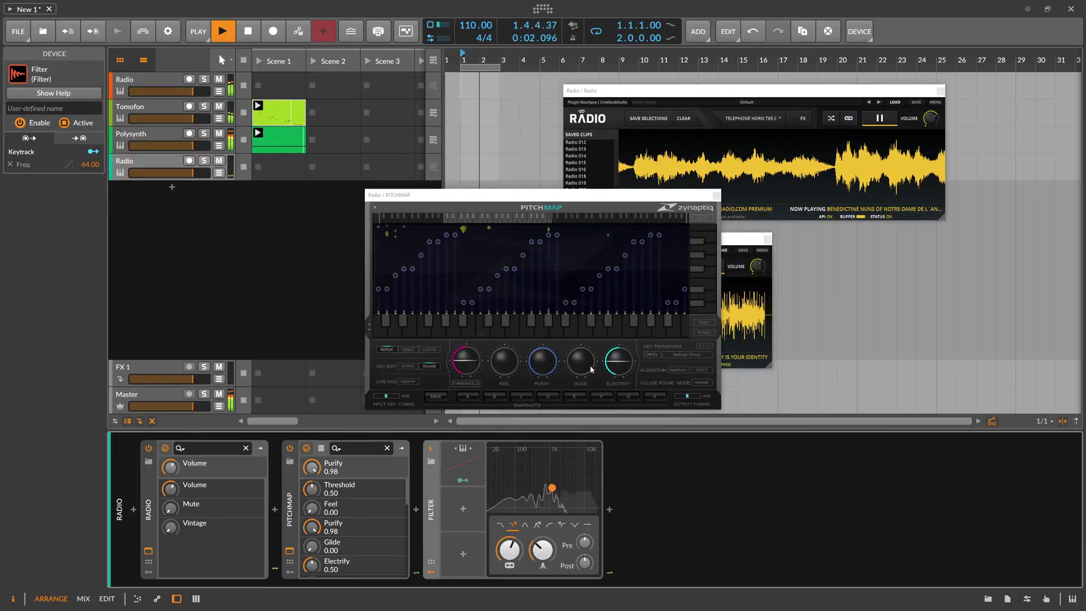
# Raise PITCHMAP's Electrify to 0.84 and move its window clear of the Radio windows.
pyautogui.moveTo(613, 372); pyautogui.dragTo(613, 364)
pyautogui.moveTo(480, 194); pyautogui.dragTo(305, 183)
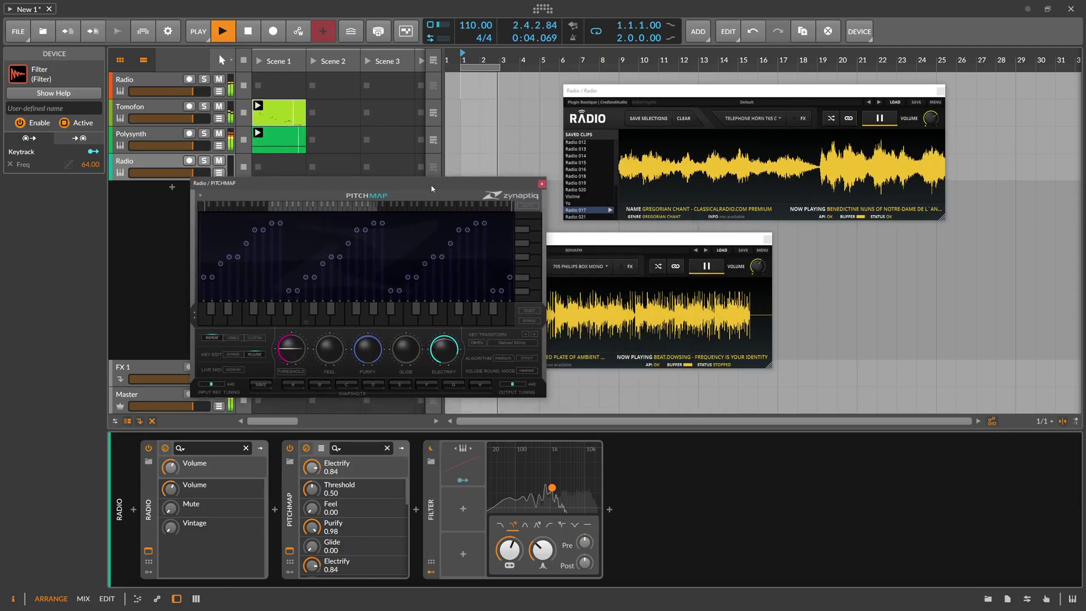
# Save two passages of the paused Groove Salad stream's waveform as clips in Radio and preview the second one.
pyautogui.click(721, 242)
pyautogui.moveTo(645, 289)
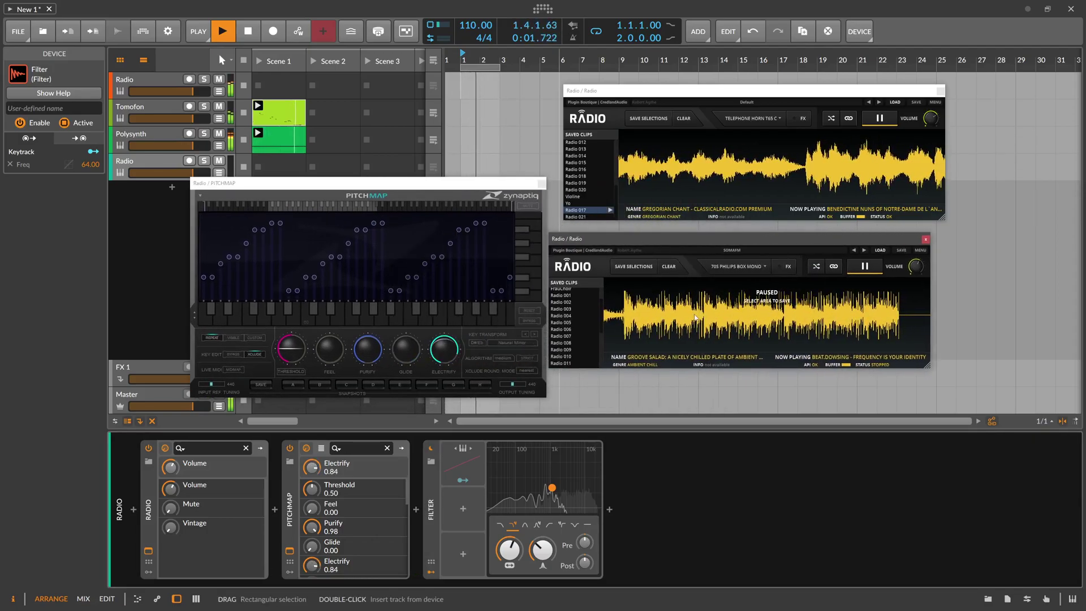
pyautogui.moveTo(627, 311); pyautogui.dragTo(752, 314)
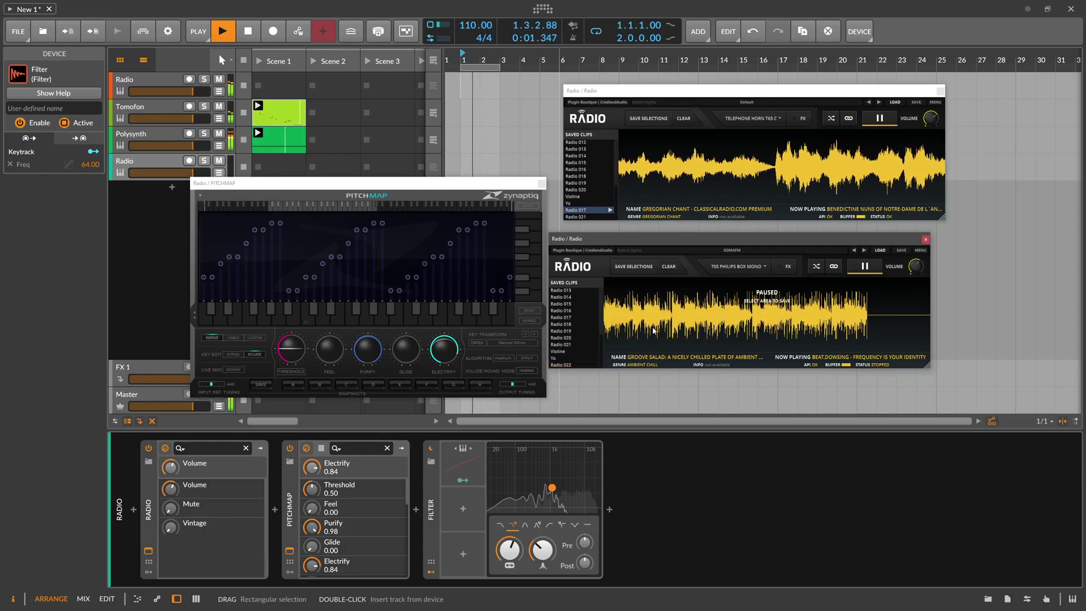
pyautogui.moveTo(645, 319); pyautogui.dragTo(780, 326)
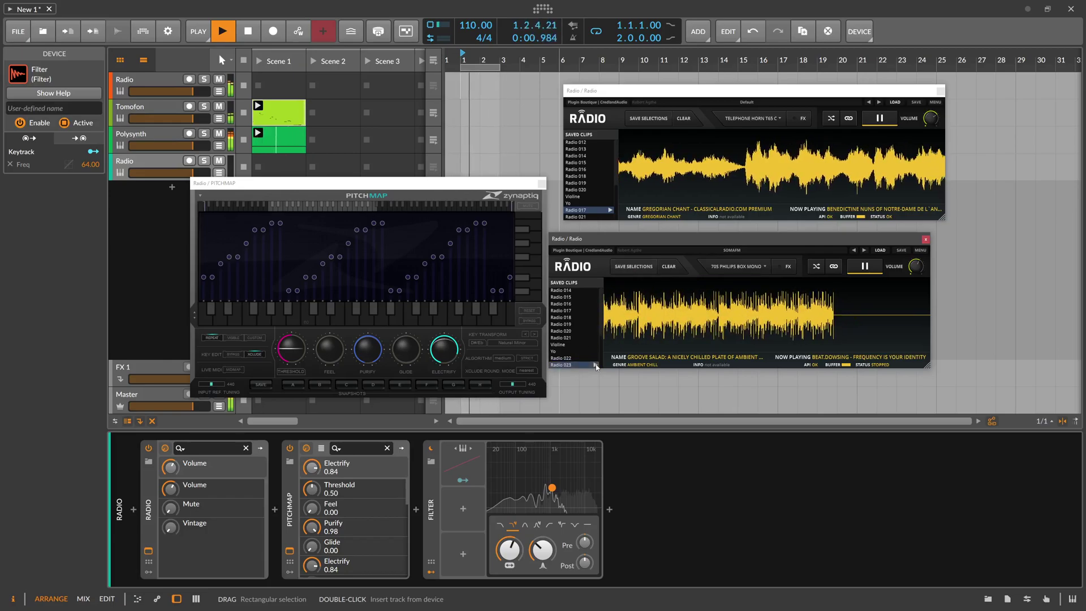
pyautogui.click(596, 366)
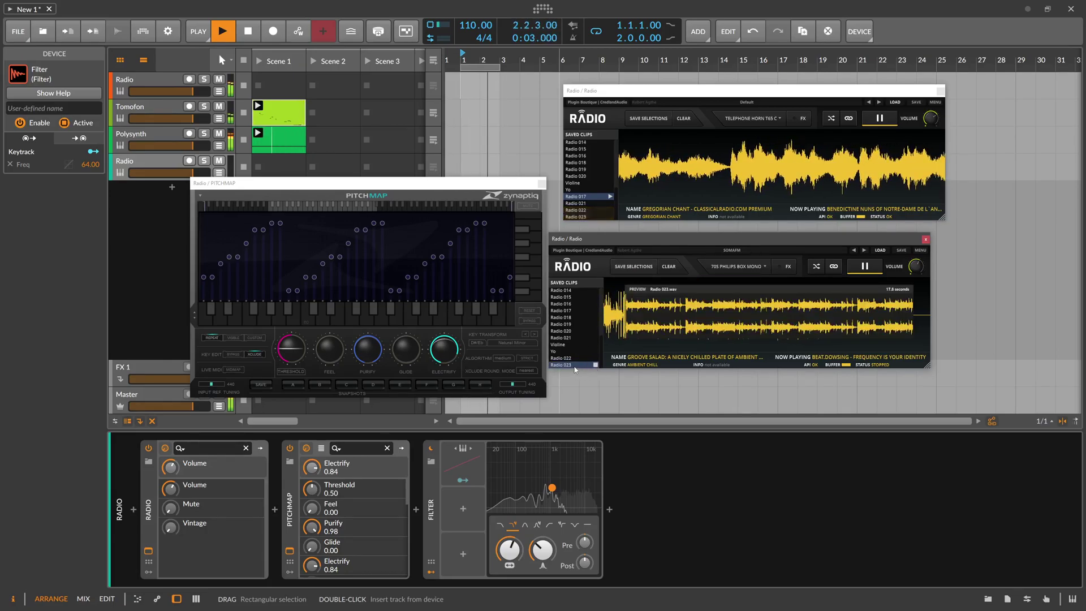
# Place the saved Radio 023 clip in the new Radio track's Scene 1 slot and launch it.
pyautogui.moveTo(335, 182); pyautogui.dragTo(349, 221)
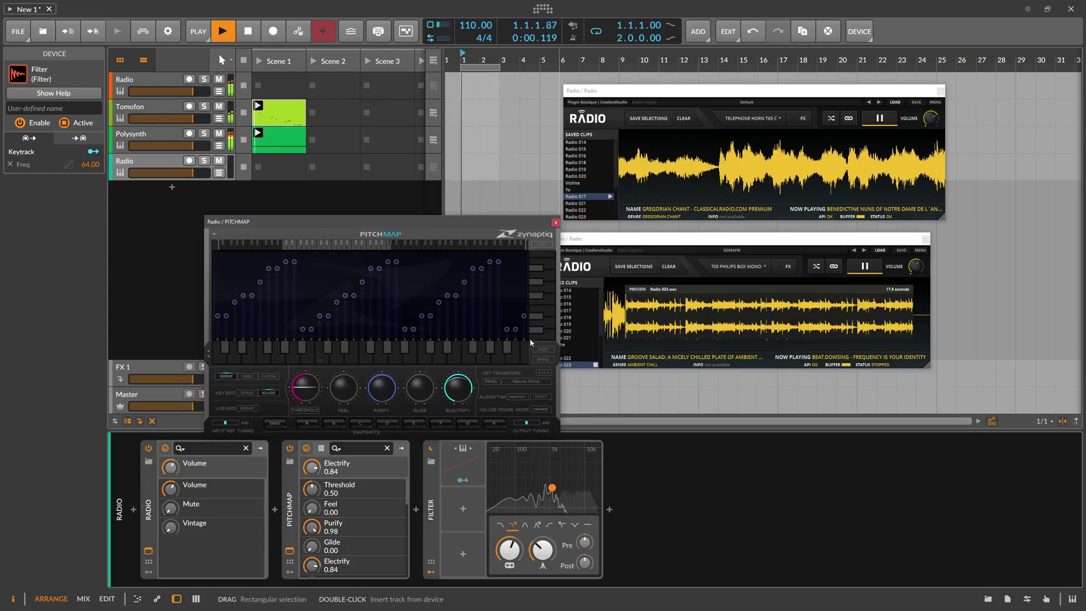
pyautogui.click(569, 365)
pyautogui.click(279, 173)
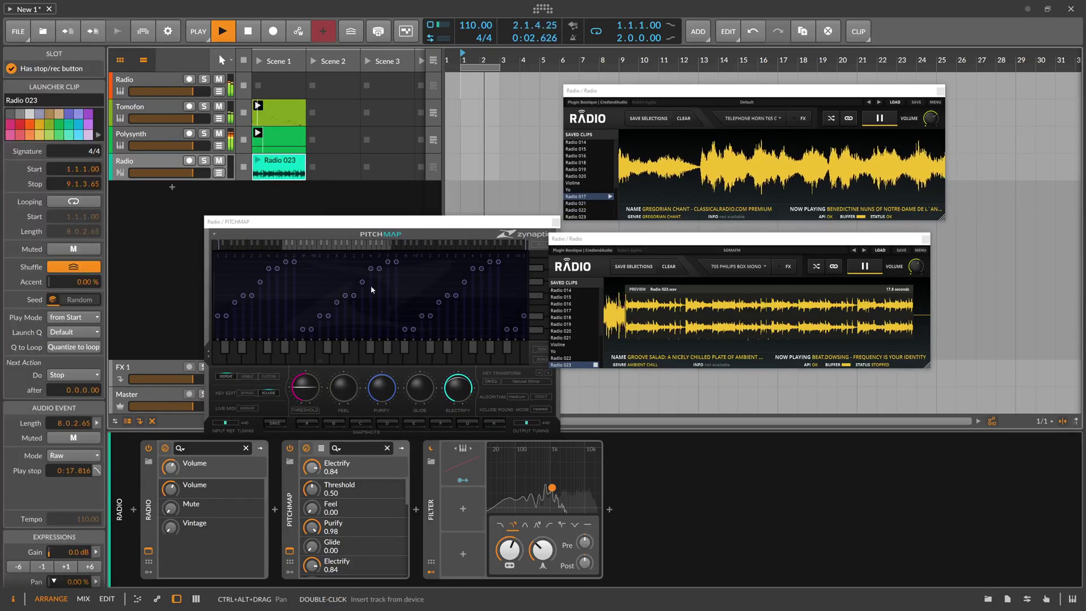
pyautogui.click(258, 161)
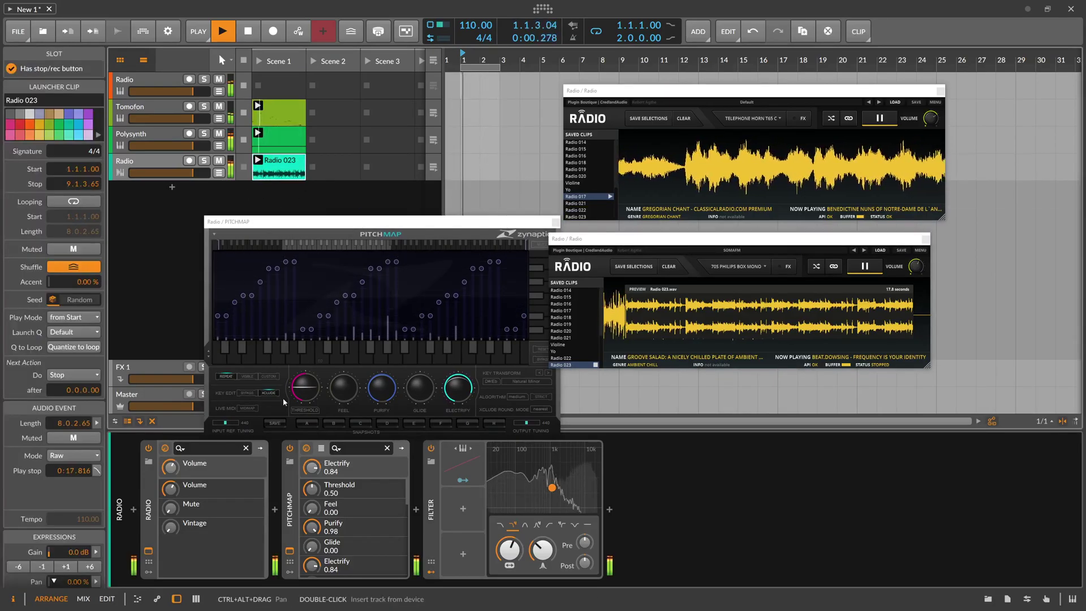
# Disable the Radio plug-in on the new Radio track and close the PITCHMAP window and both Radio windows.
pyautogui.click(148, 448)
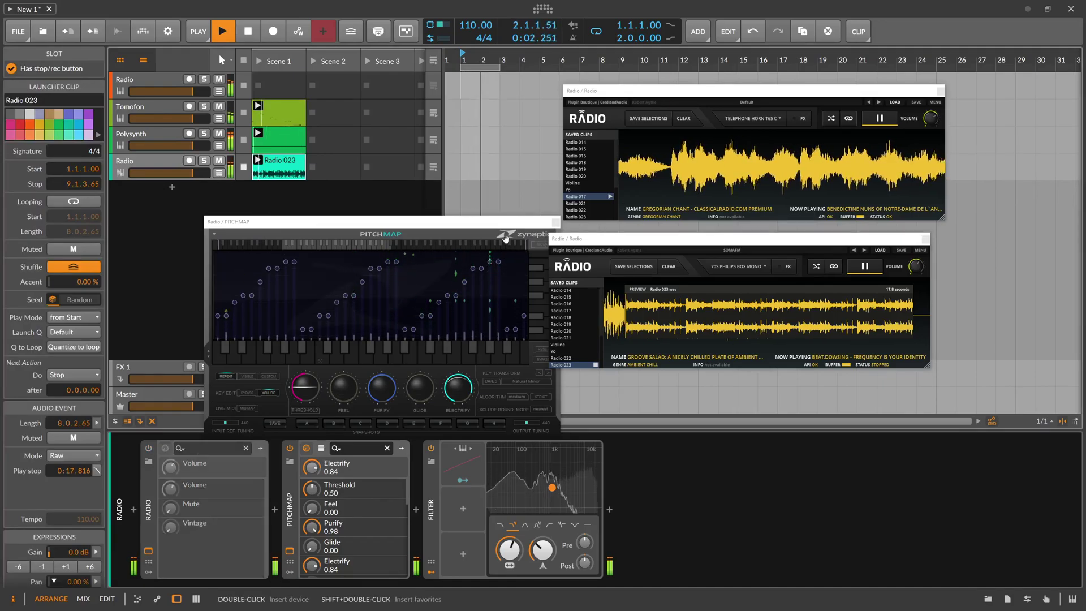
pyautogui.moveTo(506, 221); pyautogui.dragTo(486, 220)
pyautogui.click(534, 221)
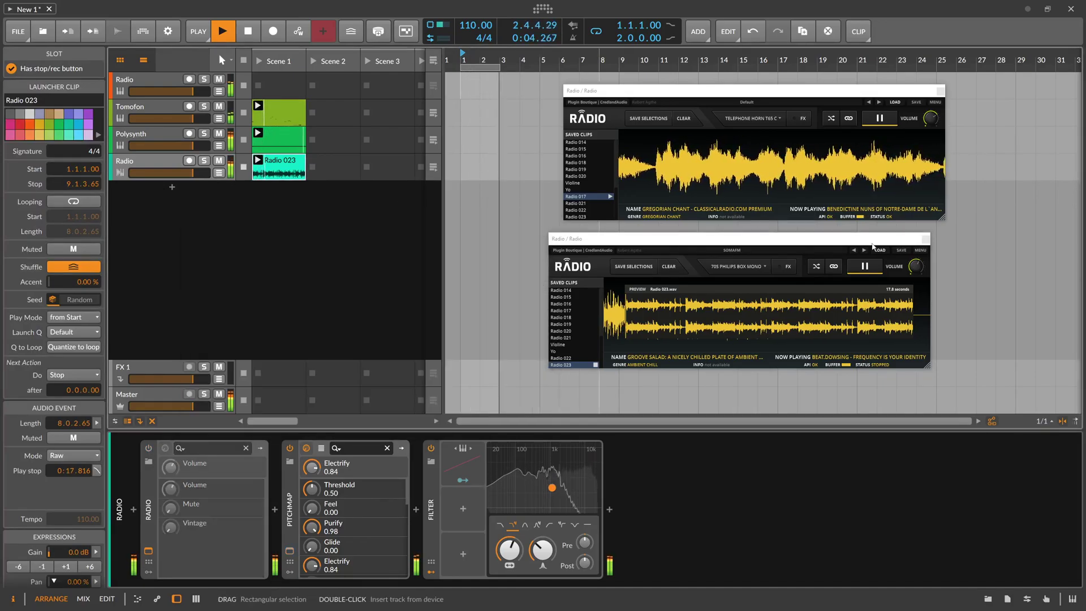
pyautogui.click(925, 242)
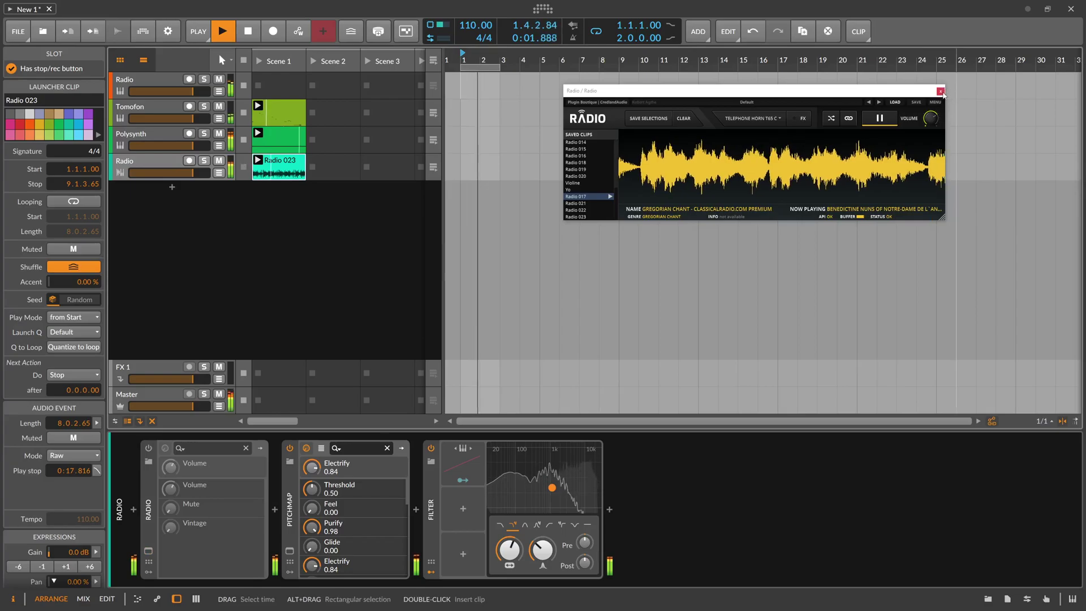
pyautogui.click(939, 91)
# Open the Radio 023 clip for detailed editing, stop playback and shorten its audio event to one bar.
pyautogui.click(163, 163)
pyautogui.doubleClick(281, 169)
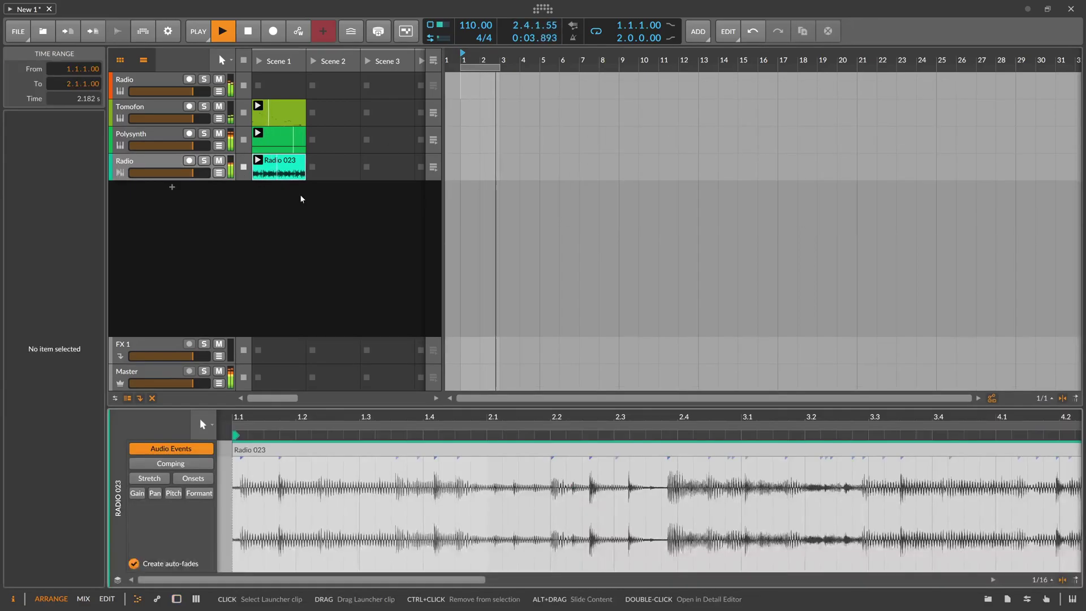
pyautogui.moveTo(295, 418); pyautogui.dragTo(278, 393)
pyautogui.press('space')
pyautogui.click(278, 432)
pyautogui.click(750, 446)
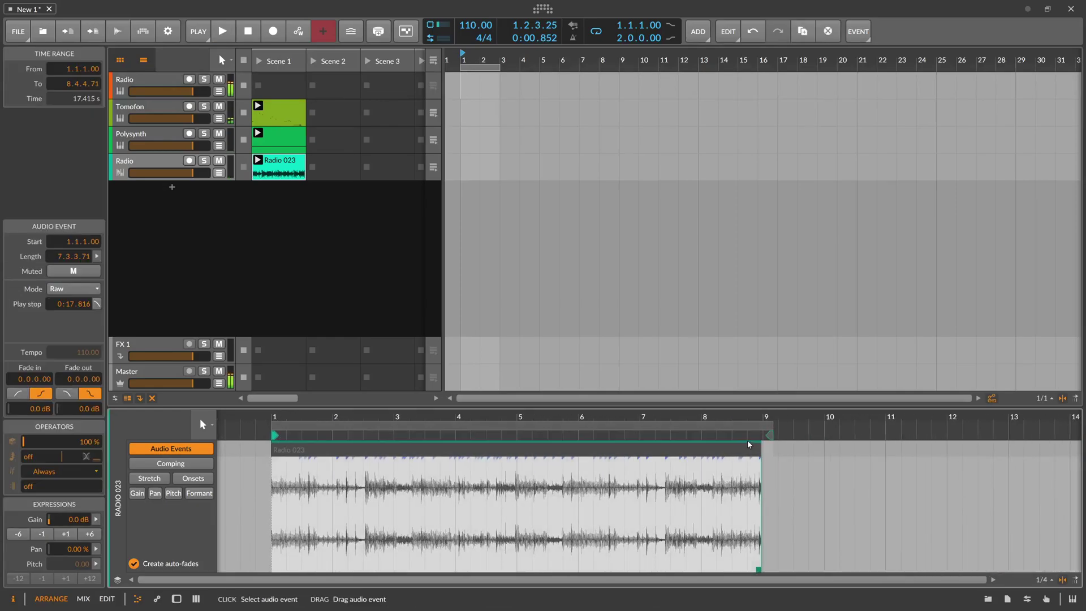
pyautogui.moveTo(312, 449); pyautogui.dragTo(332, 449)
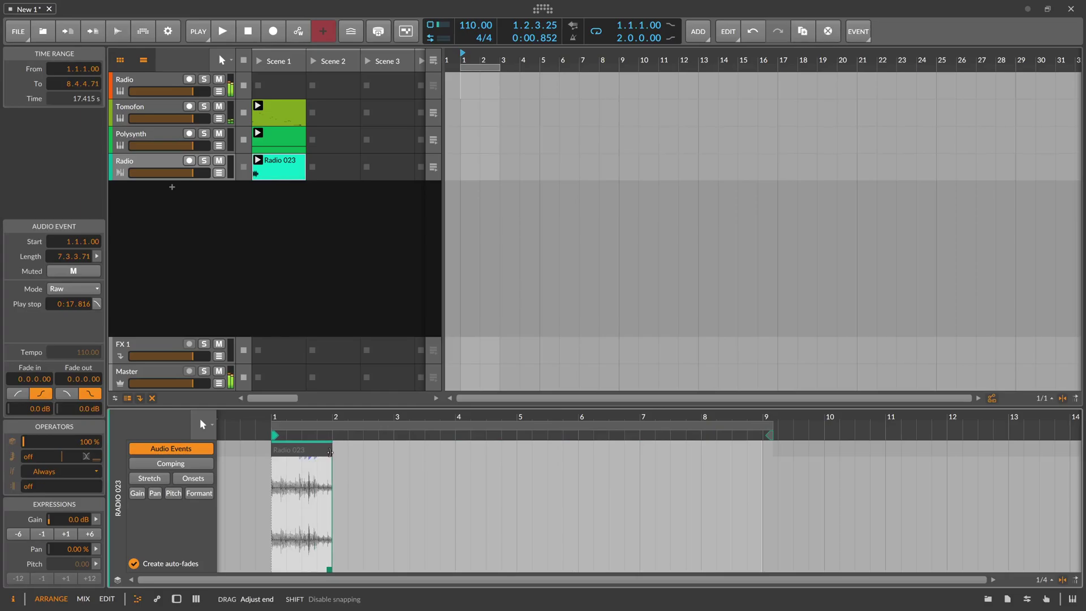
# Duplicate the one-bar Radio 023 audio event repeatedly until the copies fill the clip up to bar 9.
pyautogui.hotkey('ctrl', 'd')
pyautogui.hotkey('ctrl', 'd')
pyautogui.hotkey('ctrl', 'd')
pyautogui.hotkey('ctrl', 'd')
pyautogui.hotkey('ctrl', 'd')
pyautogui.hotkey('ctrl', 'd')
pyautogui.hotkey('ctrl', 'd')
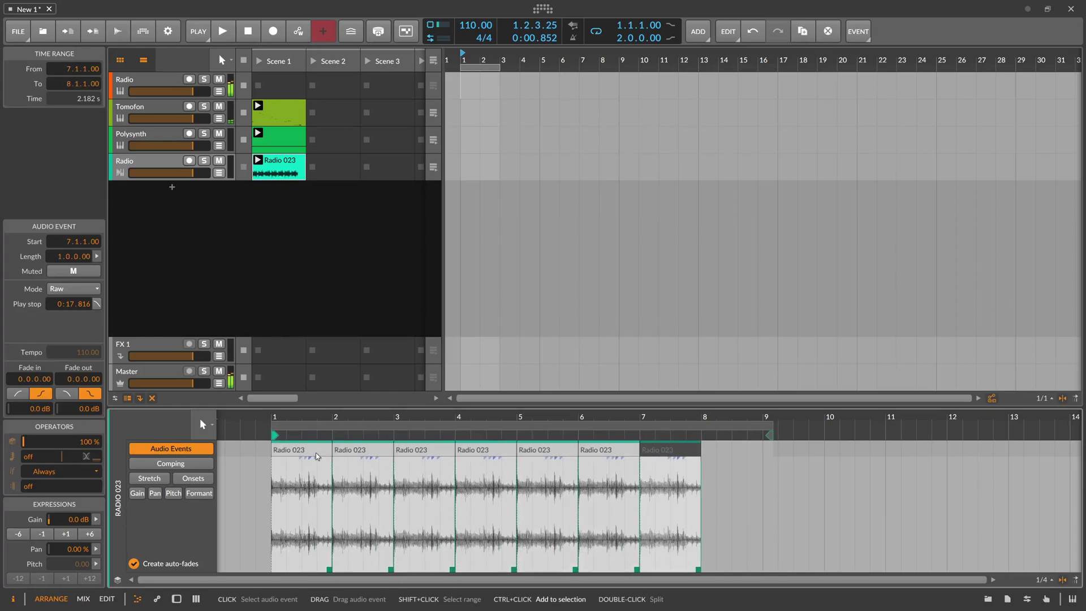
# Shorten the Radio 023 clip to four bars, deleting the events from bar 5 onward and ending it at 5.1.1.00.
pyautogui.moveTo(772, 426); pyautogui.dragTo(517, 440)
pyautogui.click(565, 447)
pyautogui.moveTo(808, 452); pyautogui.dragTo(707, 450)
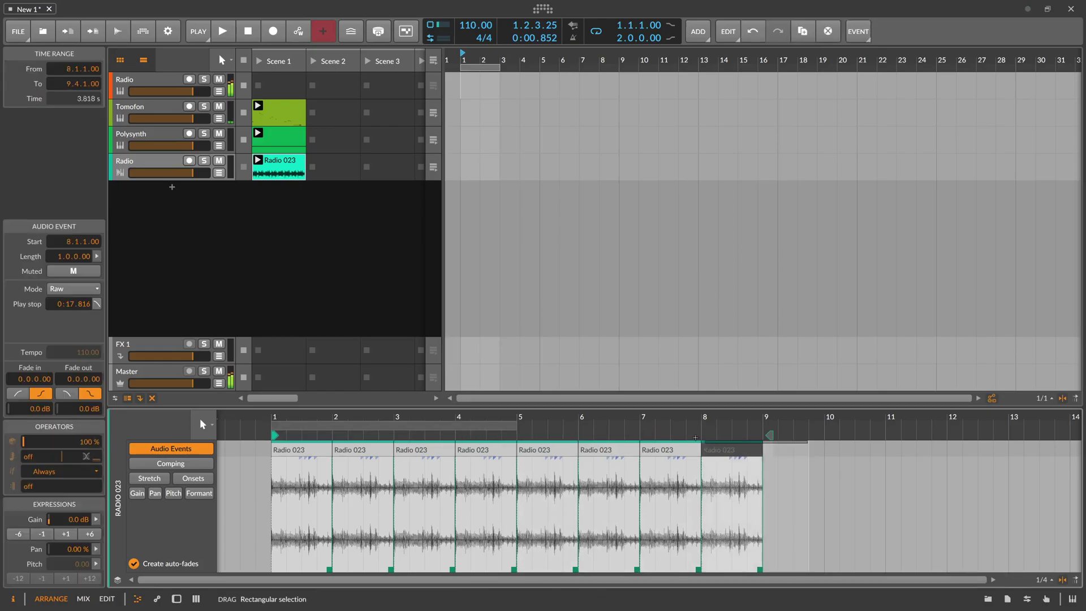
pyautogui.click(514, 423)
pyautogui.moveTo(517, 475); pyautogui.dragTo(792, 497)
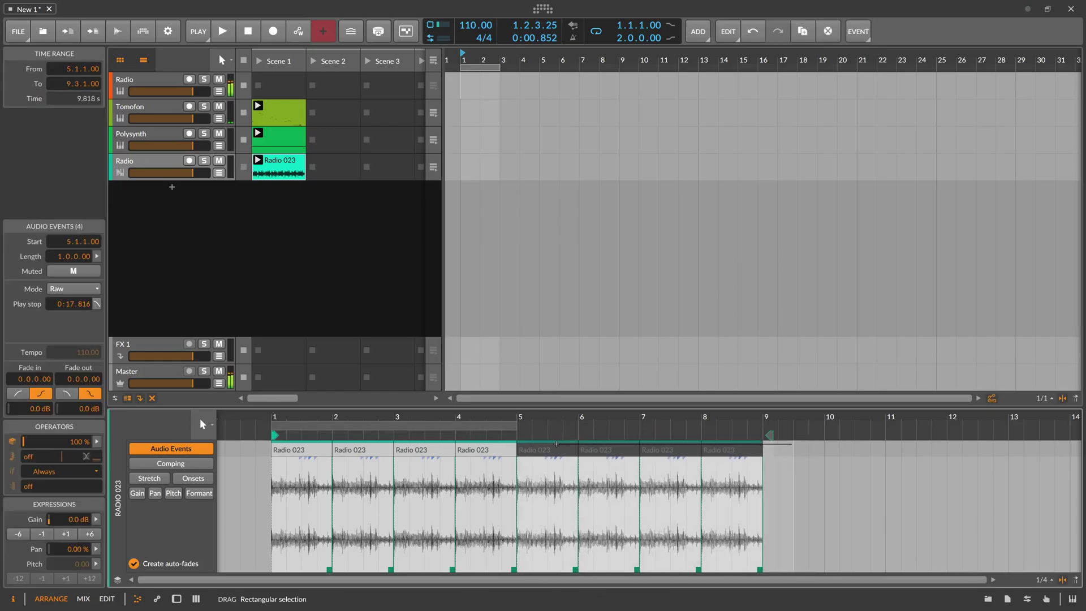
pyautogui.press('Delete')
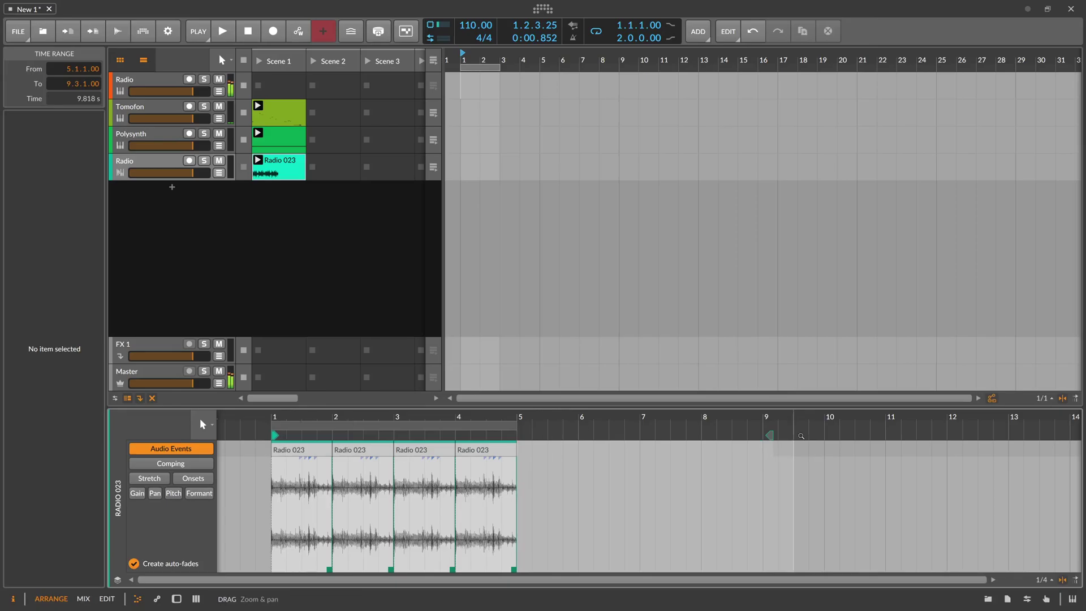
pyautogui.moveTo(769, 435); pyautogui.dragTo(516, 453)
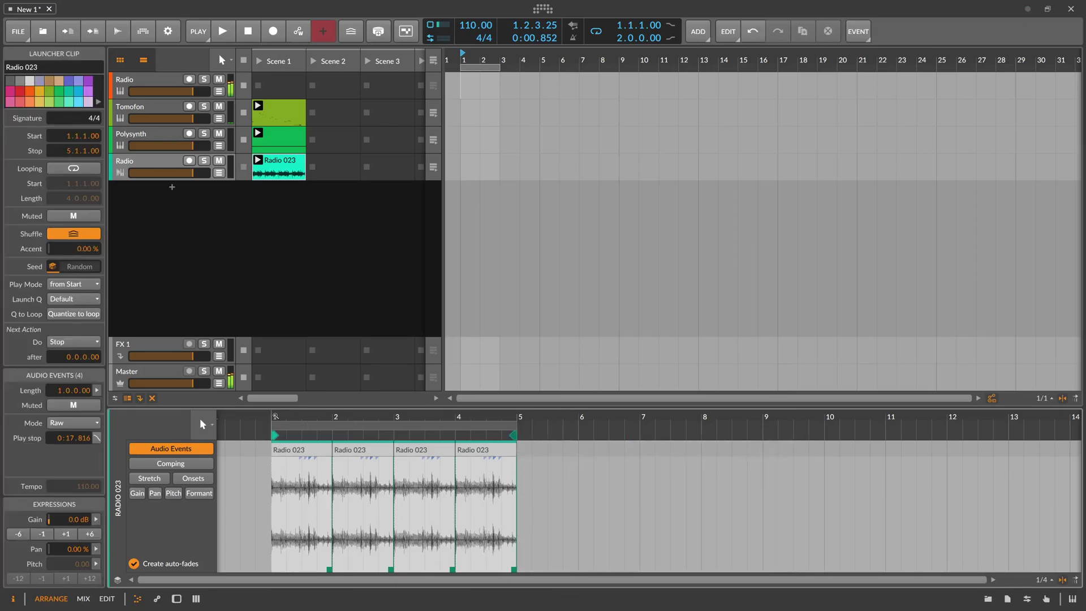
# Show the stretch editing view and set the Radio 023 clip's stretching mode to Stretch HD.
pyautogui.moveTo(306, 420); pyautogui.dragTo(635, 460)
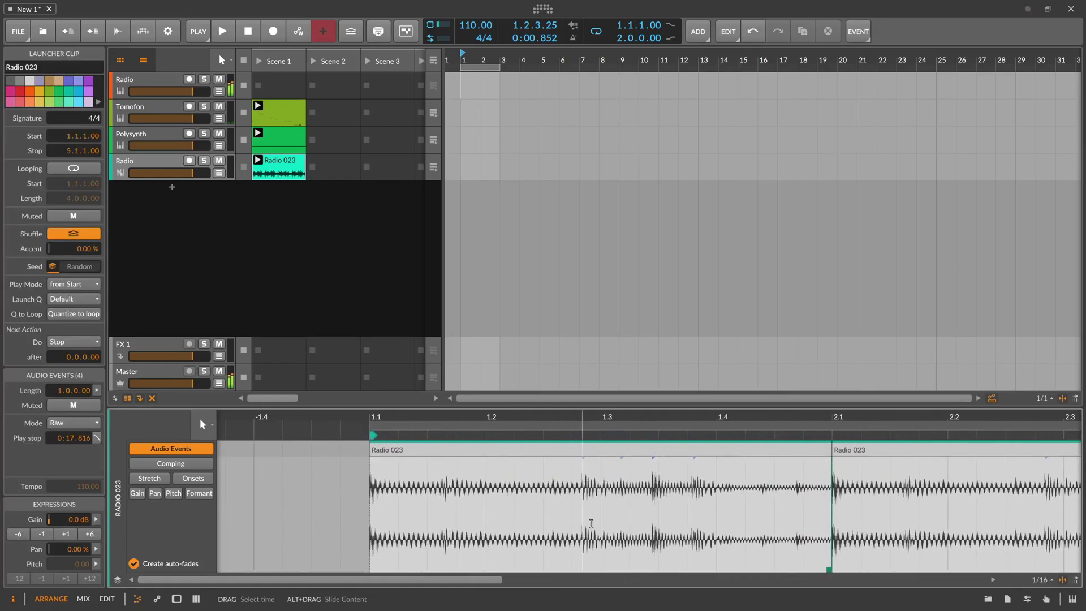
pyautogui.click(151, 479)
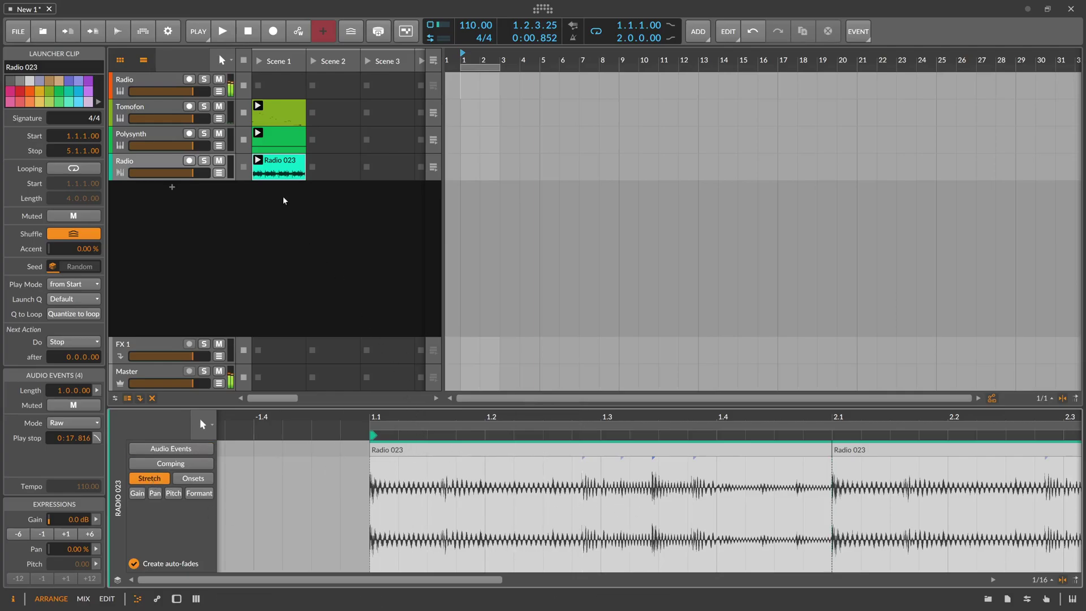
pyautogui.click(287, 172)
pyautogui.click(74, 455)
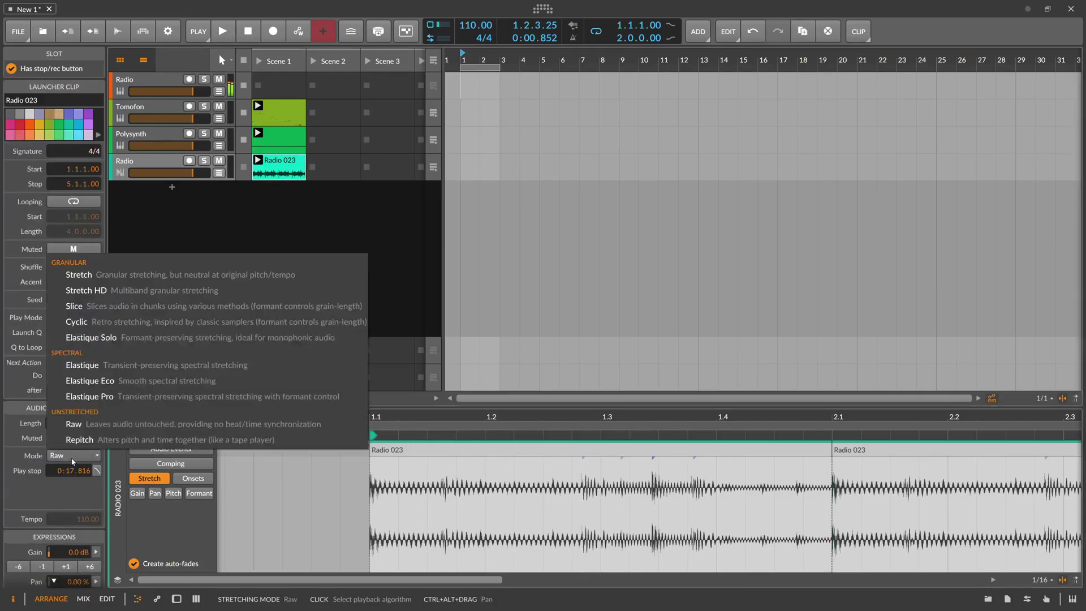
pyautogui.click(119, 292)
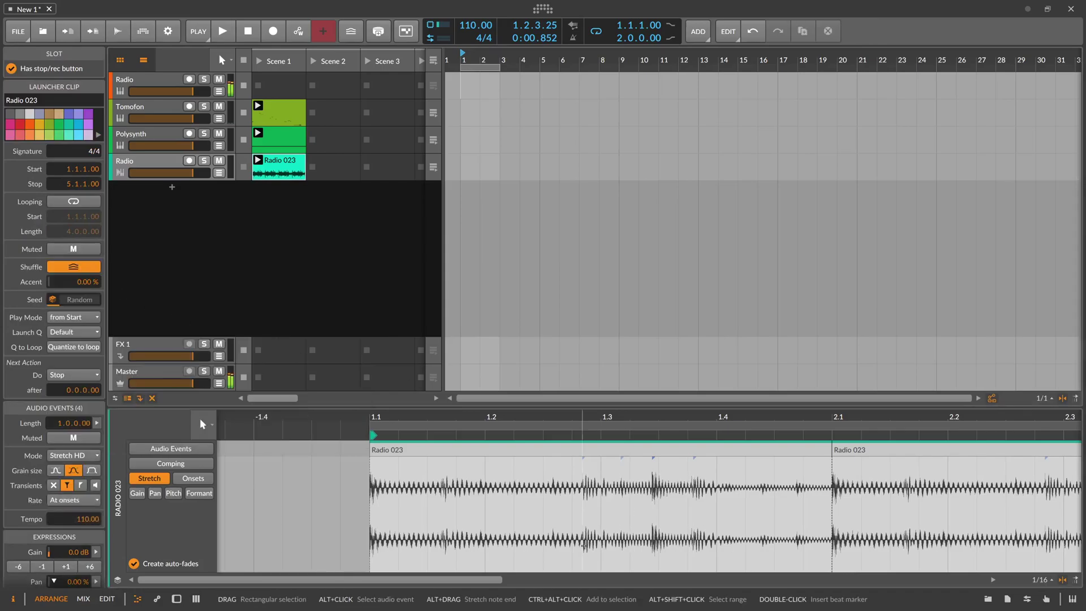
# Add beat markers at three transients in the first event and align them with grid positions 1.3, 1.3.3 and 1.3.4.
pyautogui.moveTo(584, 546)
pyautogui.mouseDown()
pyautogui.moveTo(582, 562)
pyautogui.moveTo(596, 568)
pyautogui.mouseUp()
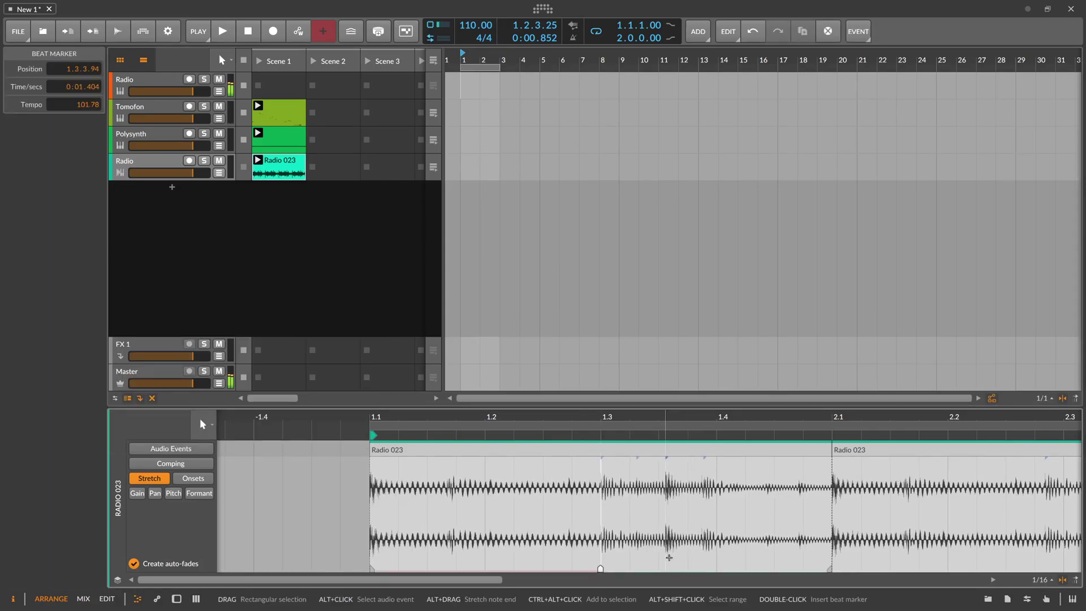
pyautogui.doubleClick(668, 559)
pyautogui.moveTo(667, 567); pyautogui.dragTo(687, 568)
pyautogui.doubleClick(698, 565)
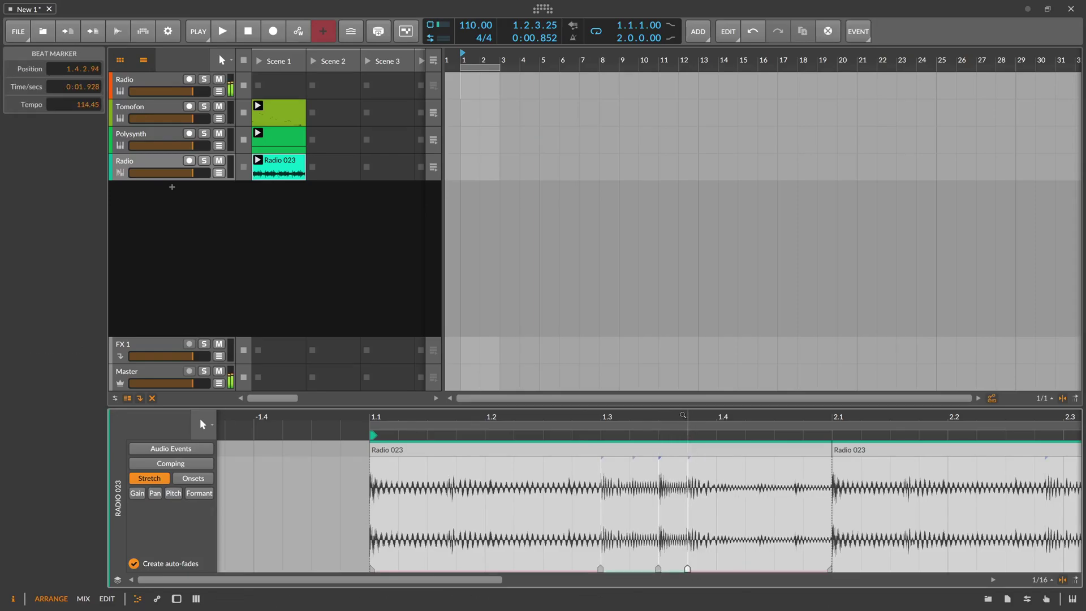
pyautogui.moveTo(688, 419); pyautogui.dragTo(592, 397)
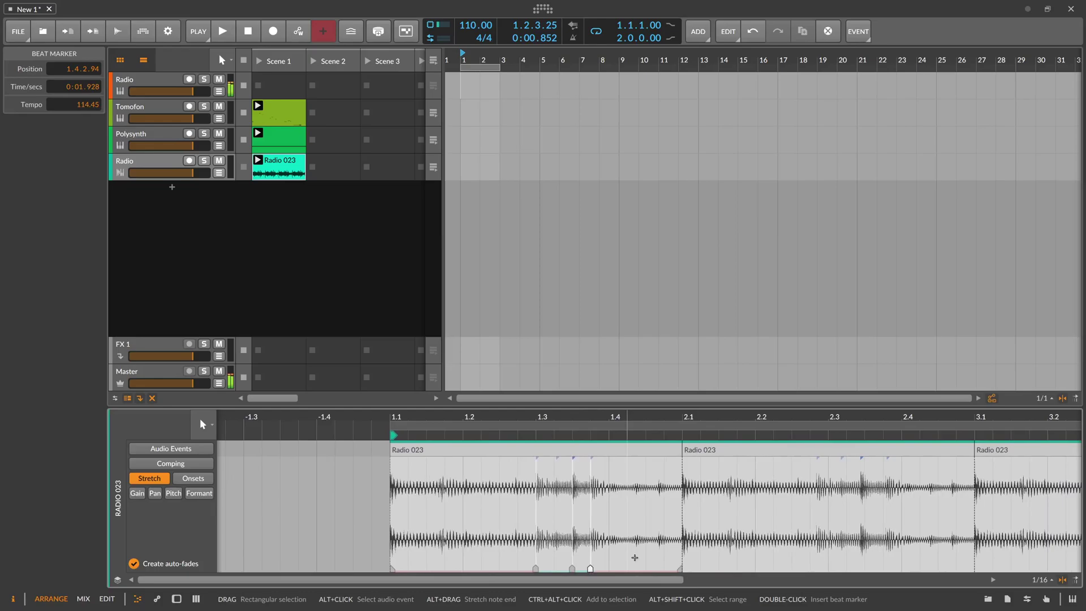
pyautogui.moveTo(494, 424); pyautogui.dragTo(482, 481)
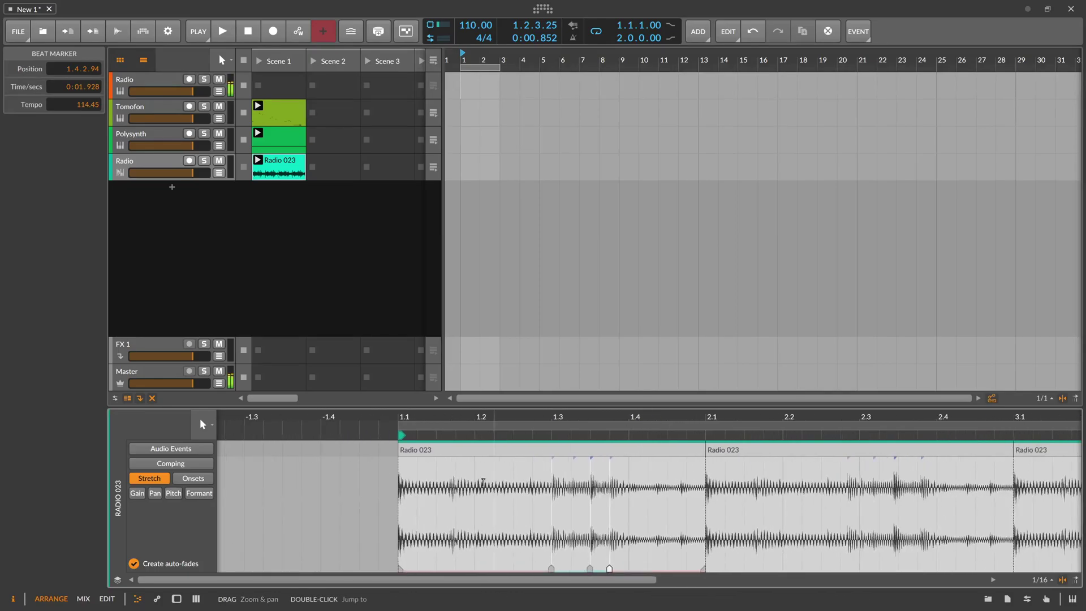
# Add a beat marker at the transient before beat 1.2 and move it onto the 1.1.4 grid line.
pyautogui.doubleClick(457, 557)
pyautogui.moveTo(456, 421); pyautogui.dragTo(517, 498)
pyautogui.click(495, 566)
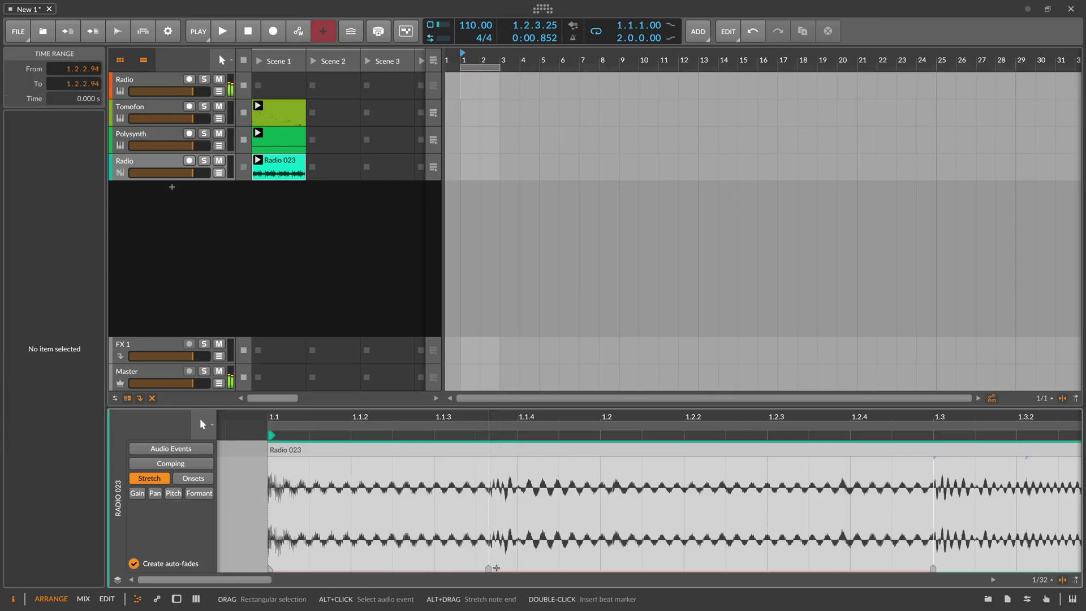
pyautogui.moveTo(490, 568)
pyautogui.mouseDown()
pyautogui.moveTo(477, 568)
pyautogui.moveTo(516, 567)
pyautogui.mouseUp()
pyautogui.moveTo(512, 418); pyautogui.dragTo(487, 362)
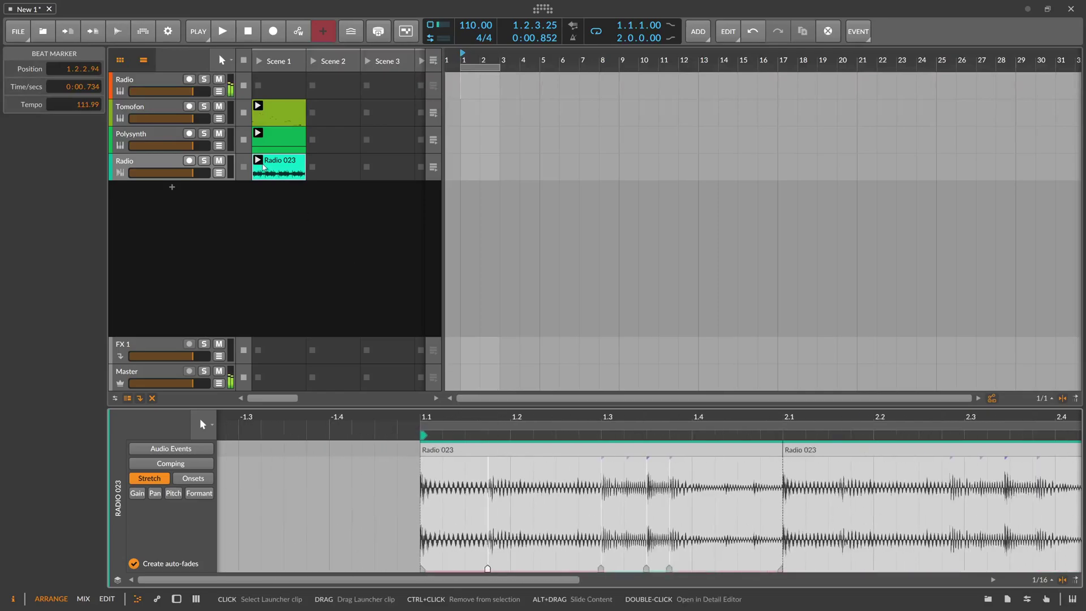
# Launch the Radio 023 clip and duplicate its corrected first event over the remaining three bars.
pyautogui.click(258, 160)
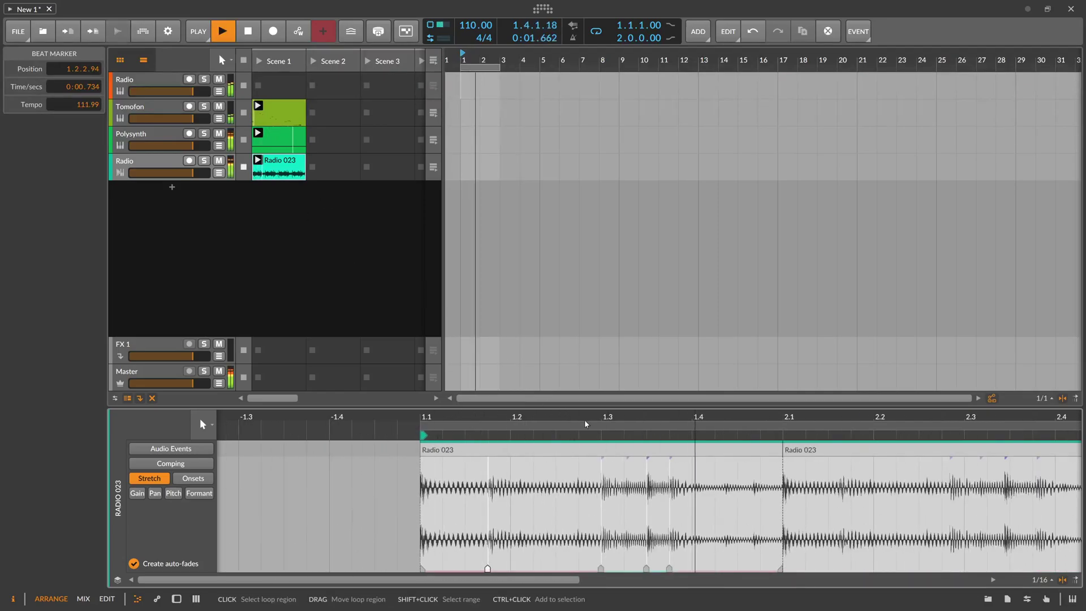
pyautogui.press('-')
pyautogui.moveTo(505, 424); pyautogui.dragTo(488, 426)
pyautogui.click(493, 449)
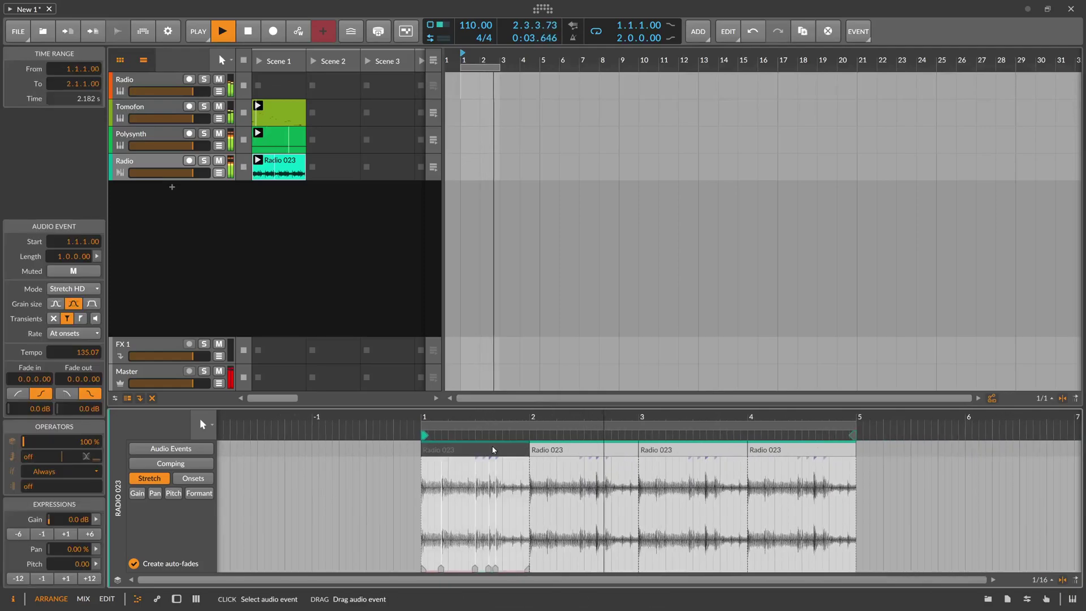
pyautogui.hotkey('ctrl', 'd')
pyautogui.hotkey('ctrl', 'd')
pyautogui.hotkey('ctrl', 'd')
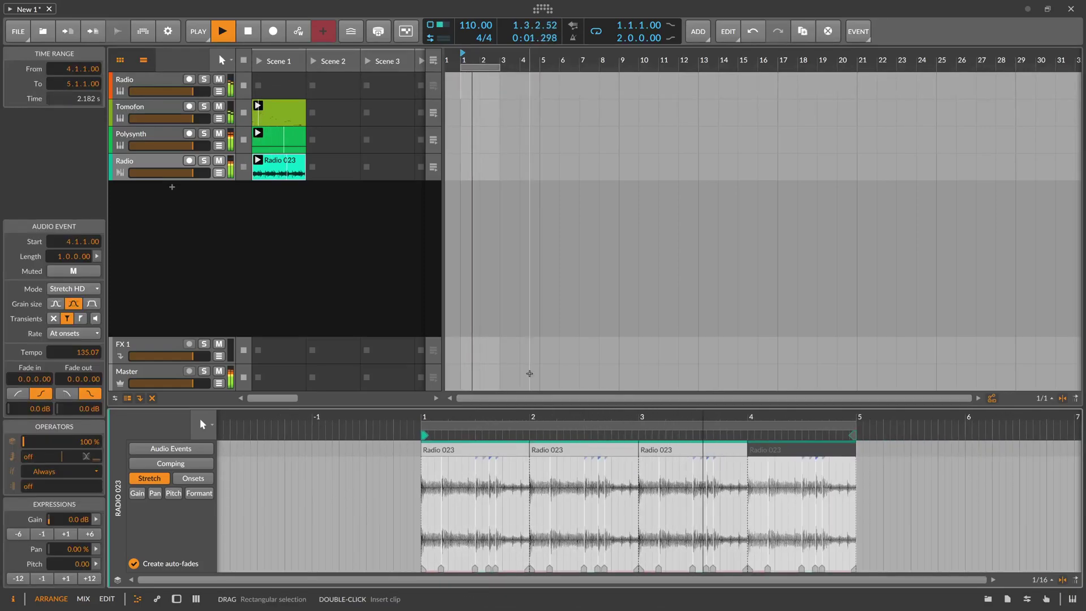
# Turn on looping for the Radio 023 clip and open PITCHMAP's window from the track's device chain.
pyautogui.press('d')
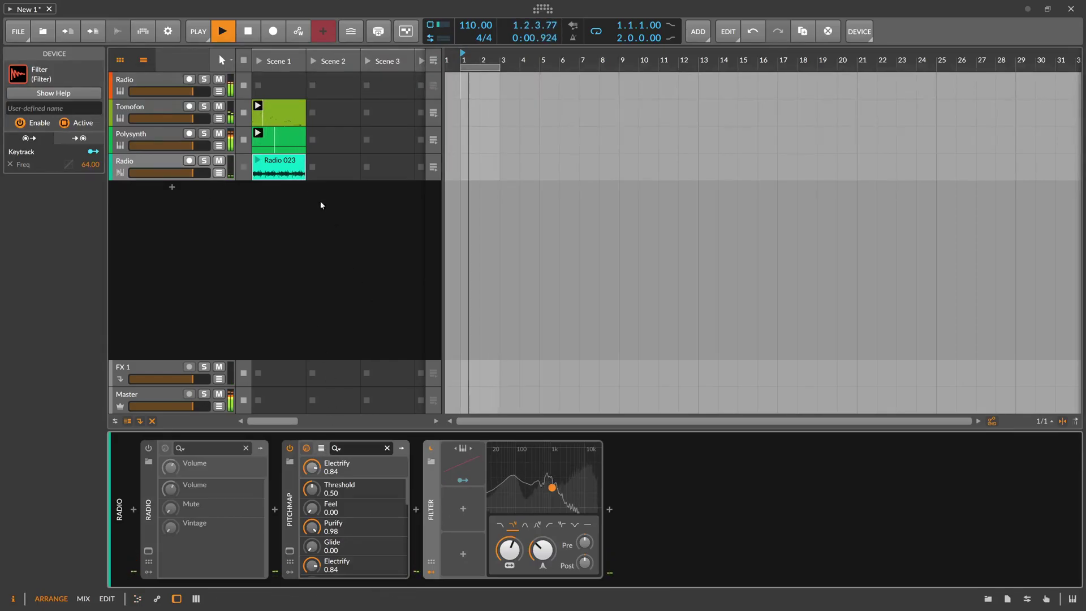
pyautogui.click(287, 172)
pyautogui.click(74, 201)
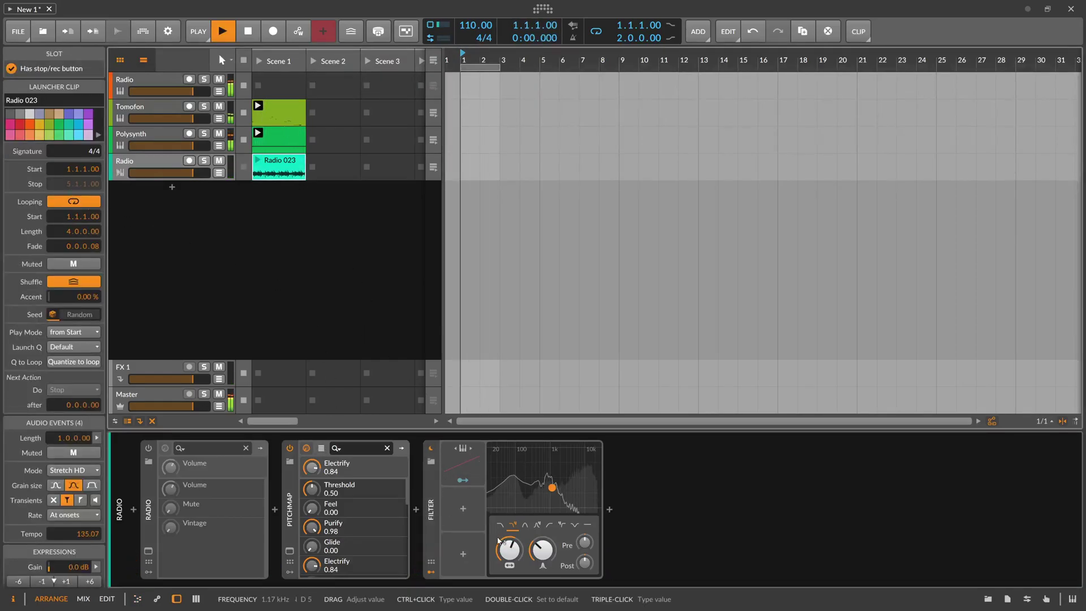
pyautogui.click(290, 550)
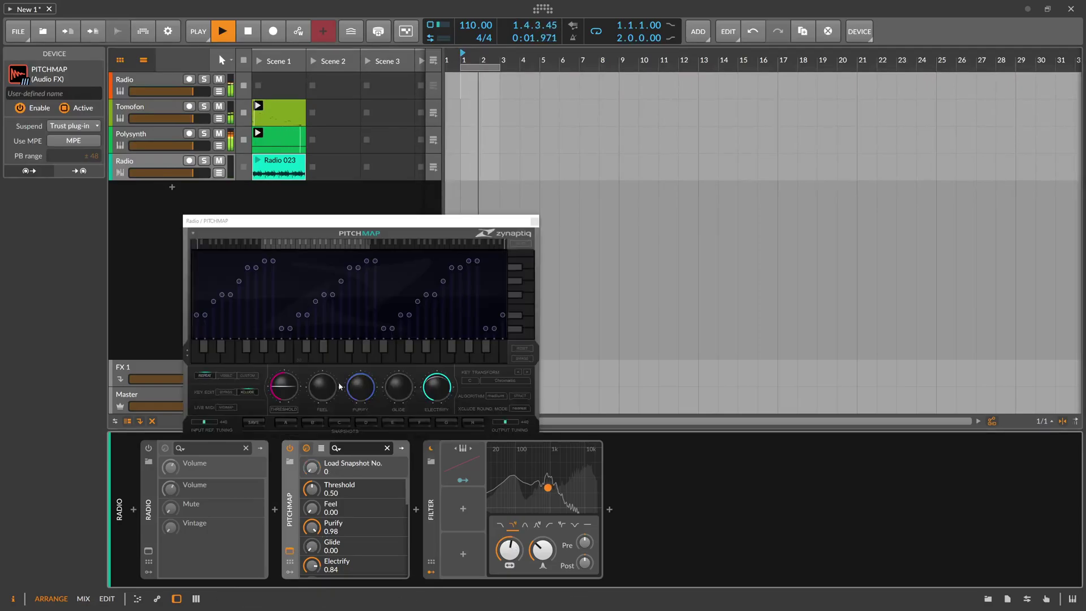
# Set PITCHMAP's Purify to 0.44 and Electrify to 0.32, and launch the Radio 023 clip.
pyautogui.moveTo(365, 391); pyautogui.dragTo(373, 402)
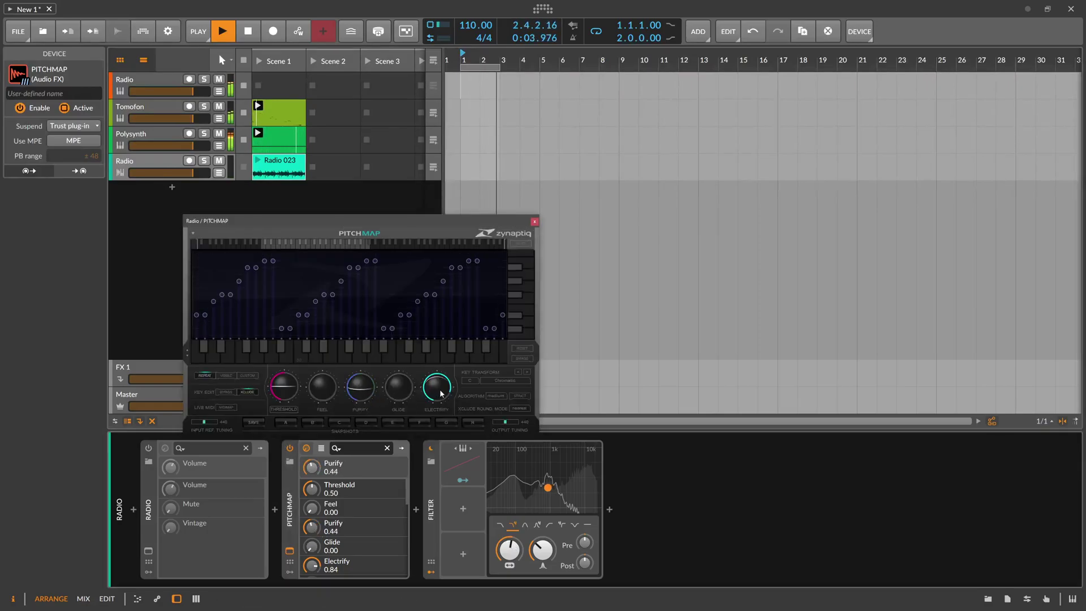
pyautogui.click(258, 160)
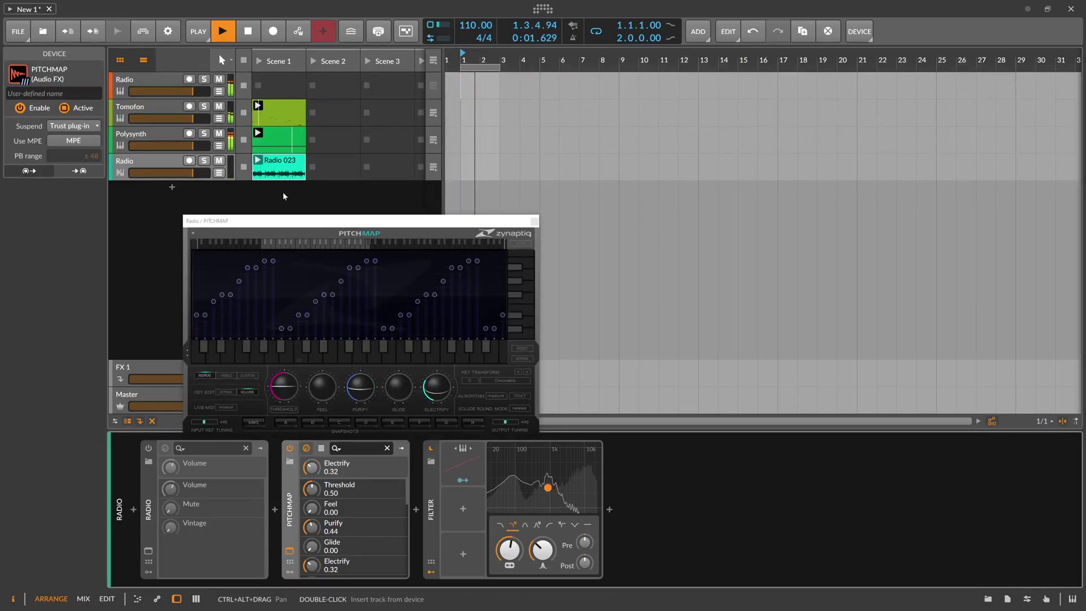
# Lower the Filter's cutoff on the Radio 023 track to about 157 Hz and reduce its resonance slightly.
pyautogui.moveTo(542, 548); pyautogui.dragTo(509, 544)
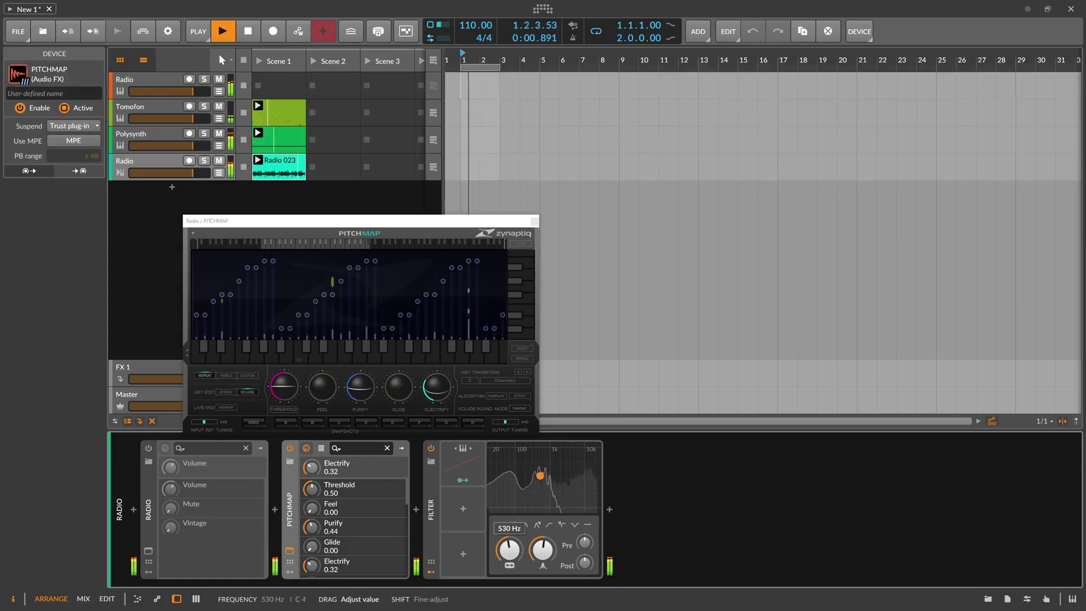
pyautogui.moveTo(509, 548); pyautogui.dragTo(509, 546)
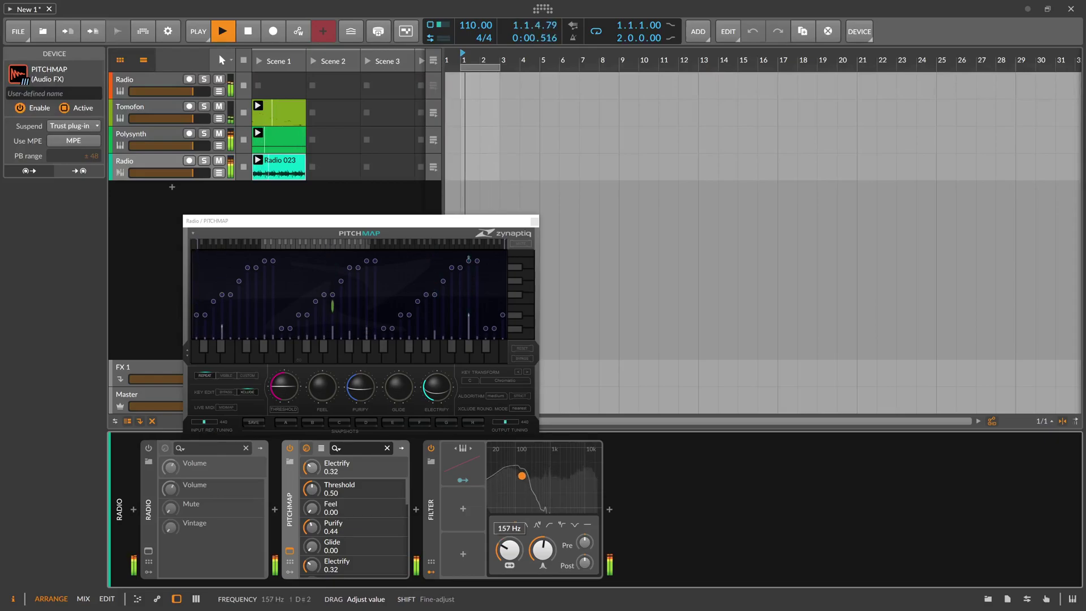
pyautogui.moveTo(540, 547); pyautogui.dragTo(540, 546)
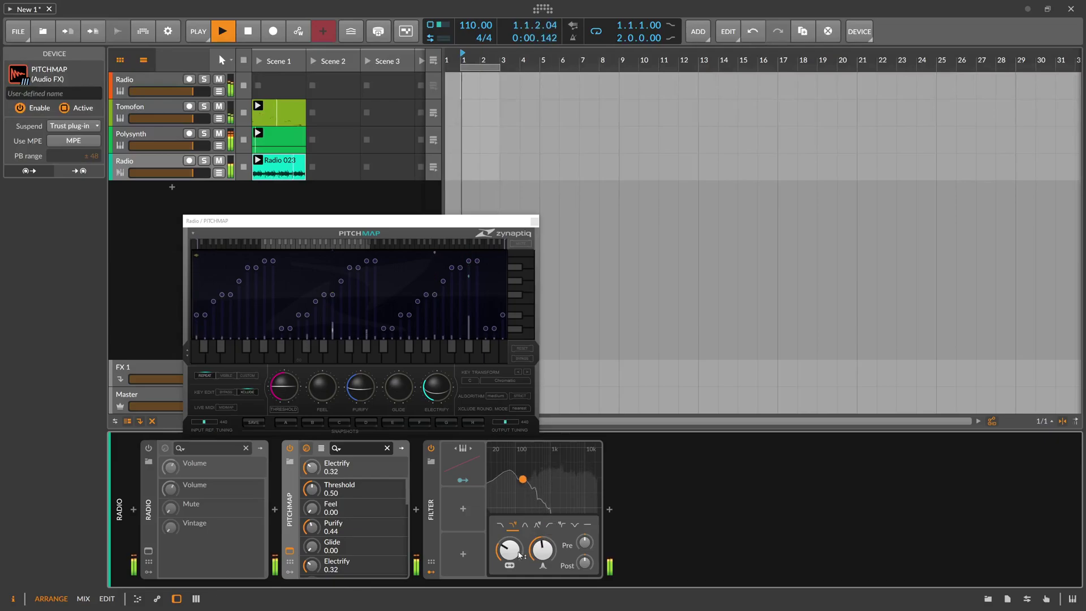
pyautogui.click(204, 161)
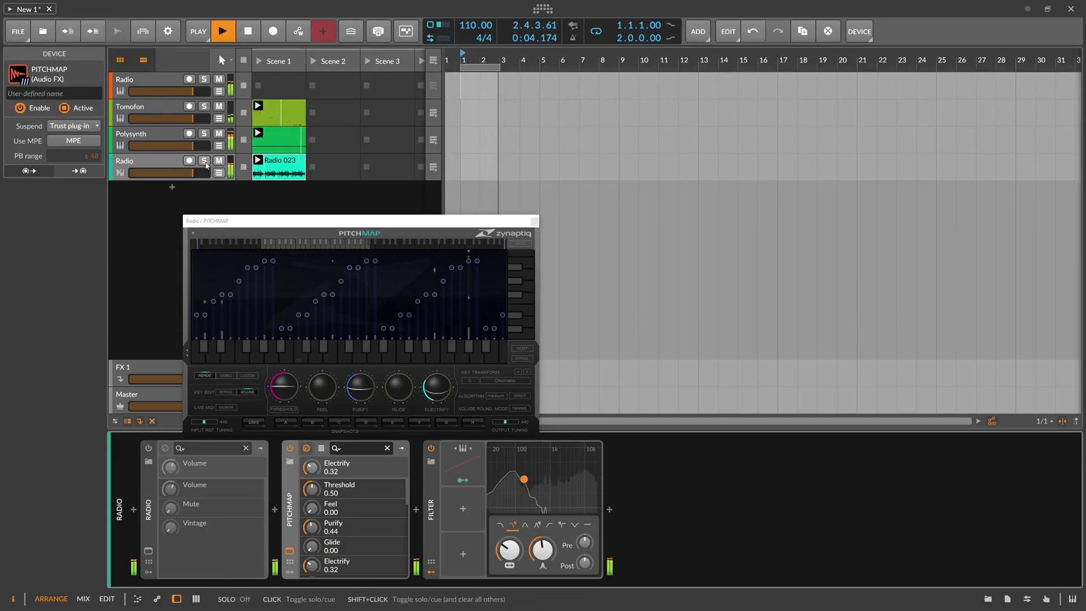
# Insert a Peak Limiter after the Filter and set its input gain to about +2.2 dB.
pyautogui.click(609, 509)
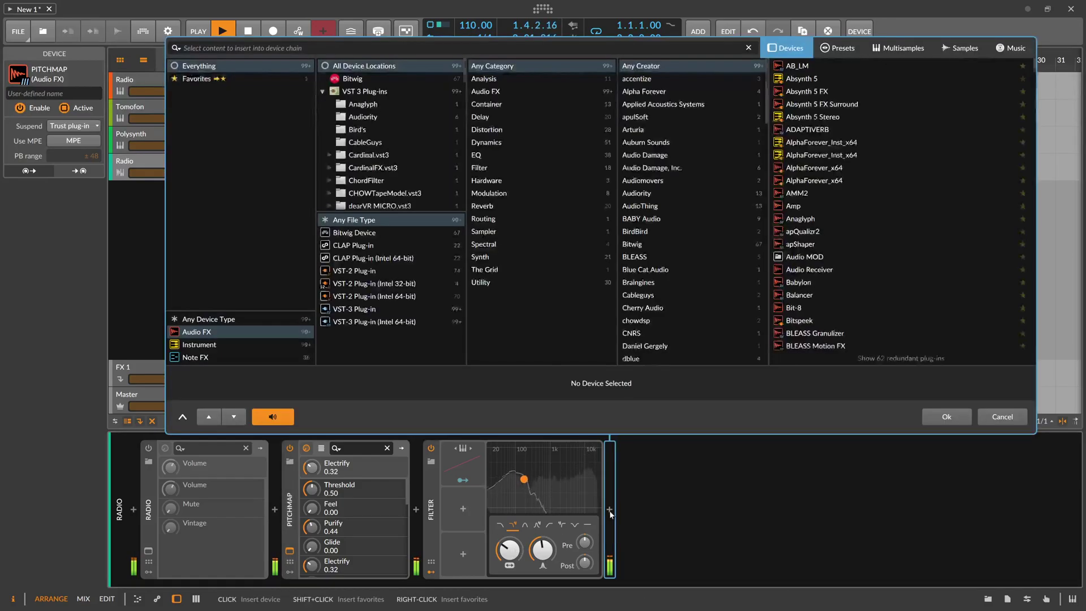
pyautogui.write('peak')
pyautogui.press('Down')
pyautogui.press('Return')
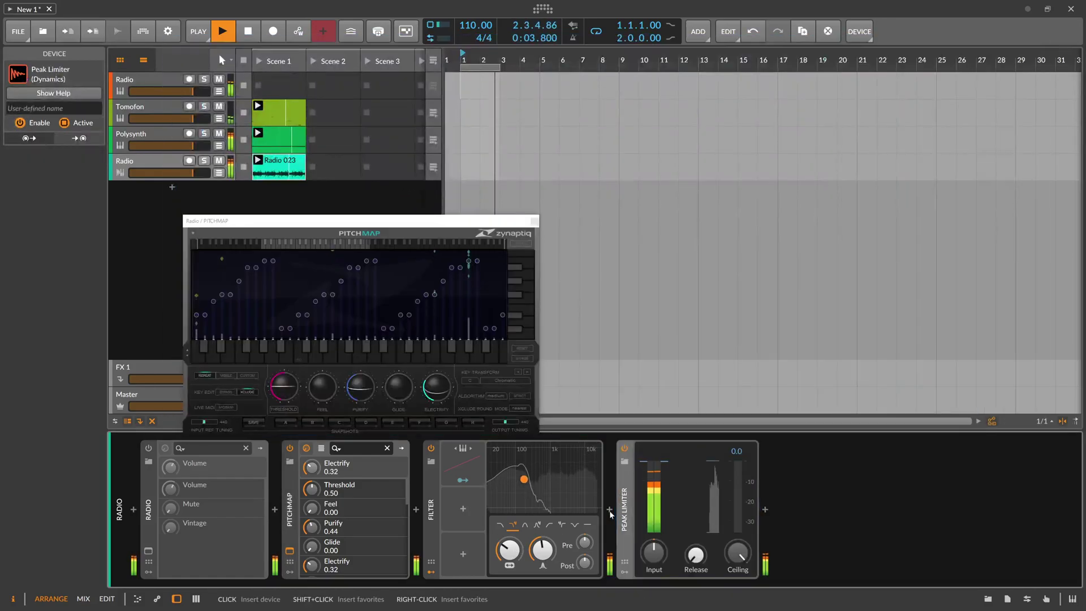
pyautogui.moveTo(654, 552); pyautogui.dragTo(654, 547)
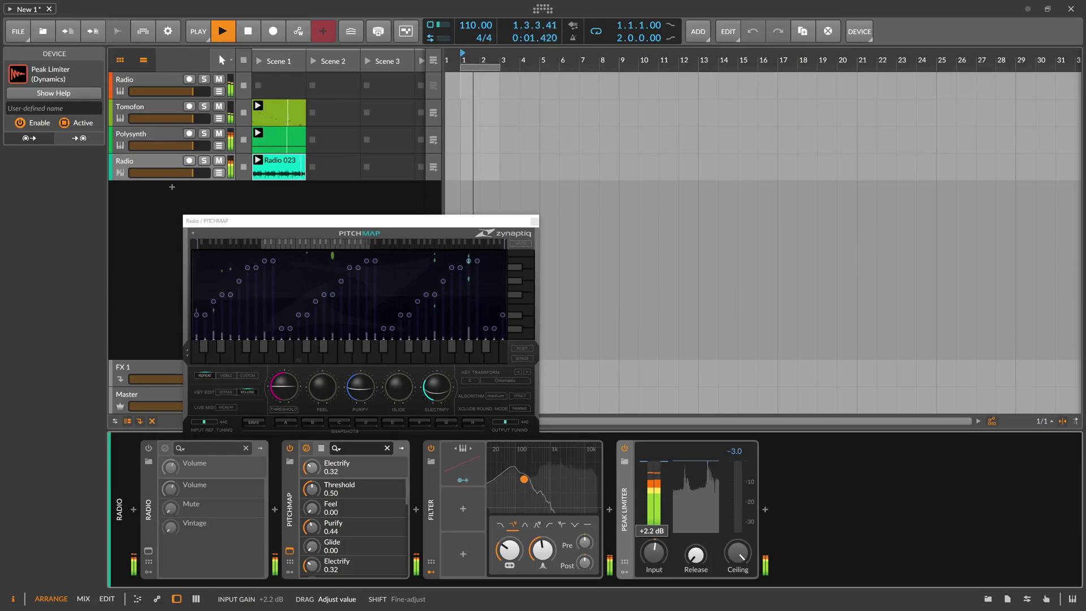
# Fine-tune the Filter's cutoff and resonance on the Radio 023 track and close the PITCHMAP window.
pyautogui.moveTo(509, 548); pyautogui.dragTo(509, 546)
pyautogui.moveTo(537, 548); pyautogui.dragTo(537, 555)
pyautogui.moveTo(509, 548); pyautogui.dragTo(535, 541)
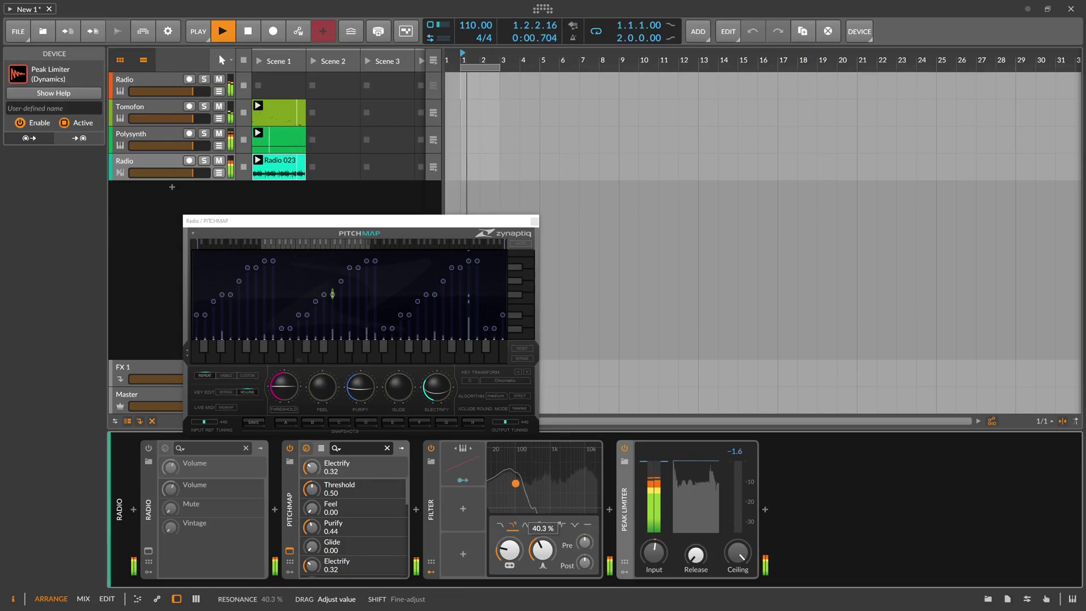
pyautogui.moveTo(534, 543); pyautogui.dragTo(510, 548)
pyautogui.click(535, 222)
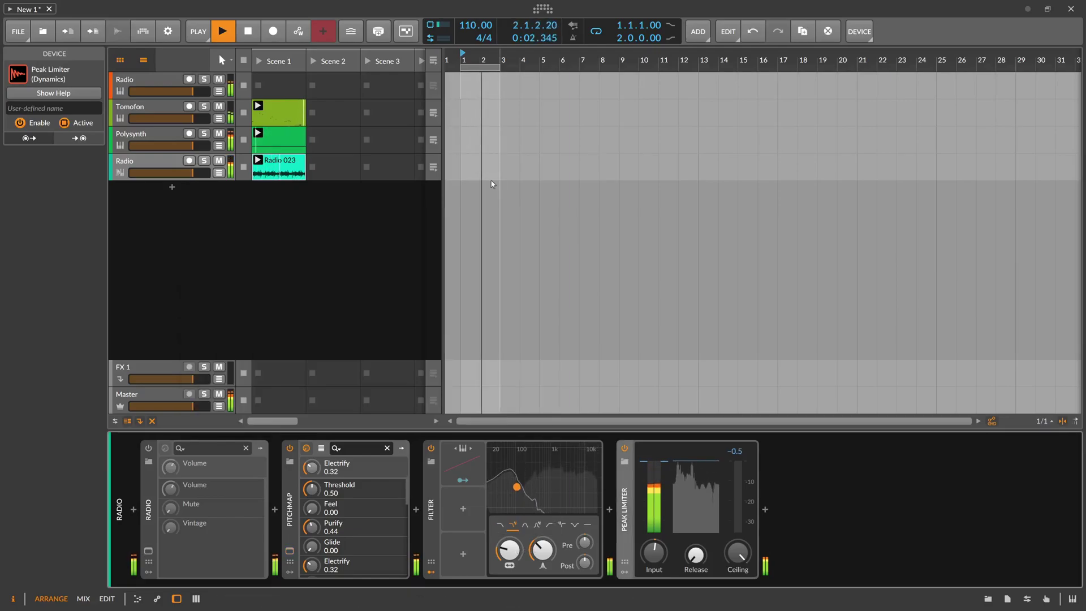
# Raise the Polysynth's filter cutoff slightly and try a change to the base rate of its Arpeggiator.
pyautogui.moveTo(480, 60)
pyautogui.mouseDown()
pyautogui.moveTo(495, 84)
pyautogui.moveTo(491, 59)
pyautogui.mouseUp()
pyautogui.click(281, 170)
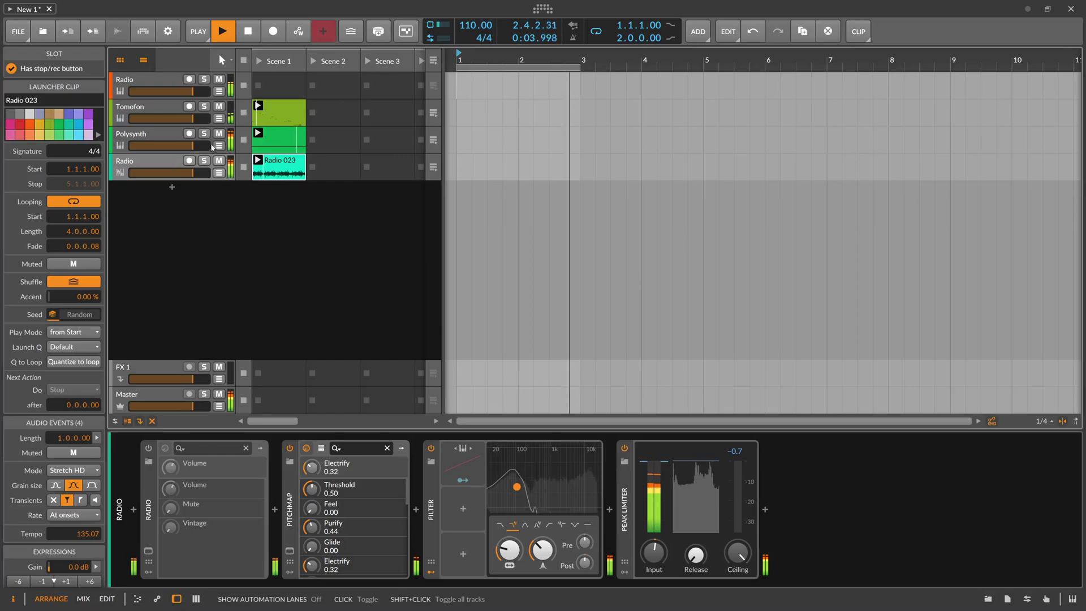
pyautogui.moveTo(476, 60); pyautogui.dragTo(477, 61)
pyautogui.click(167, 134)
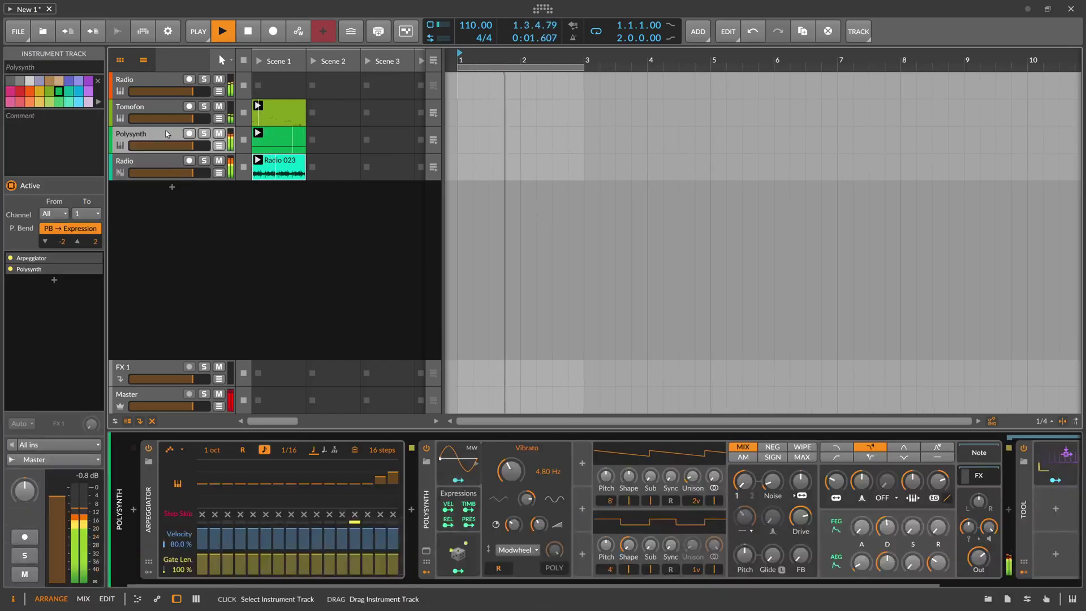
pyautogui.moveTo(836, 481)
pyautogui.mouseDown()
pyautogui.moveTo(861, 488)
pyautogui.moveTo(836, 478)
pyautogui.mouseUp()
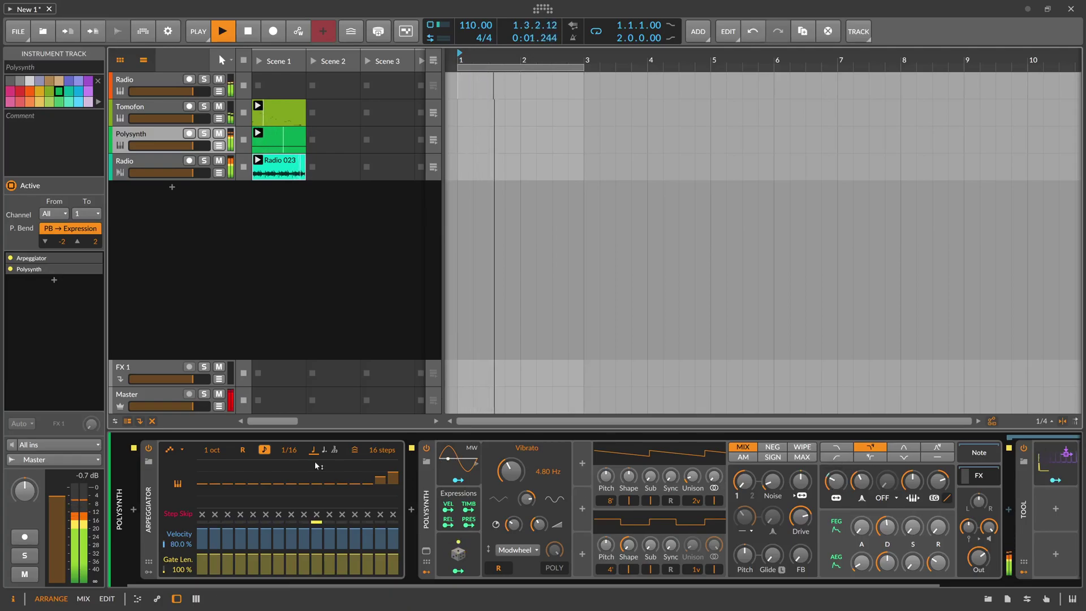
pyautogui.moveTo(289, 450); pyautogui.dragTo(288, 451)
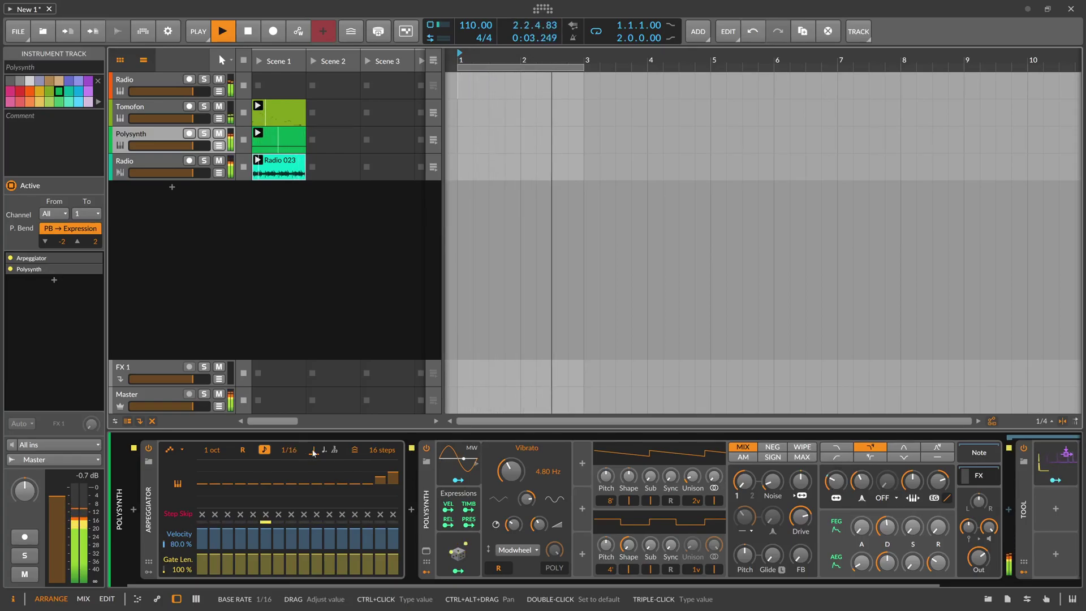
# Set the project tempo to 85 BPM and the Polysynth's filter envelope depth to about +53 st.
pyautogui.doubleClick(477, 25)
pyautogui.write('85')
pyautogui.press('Return')
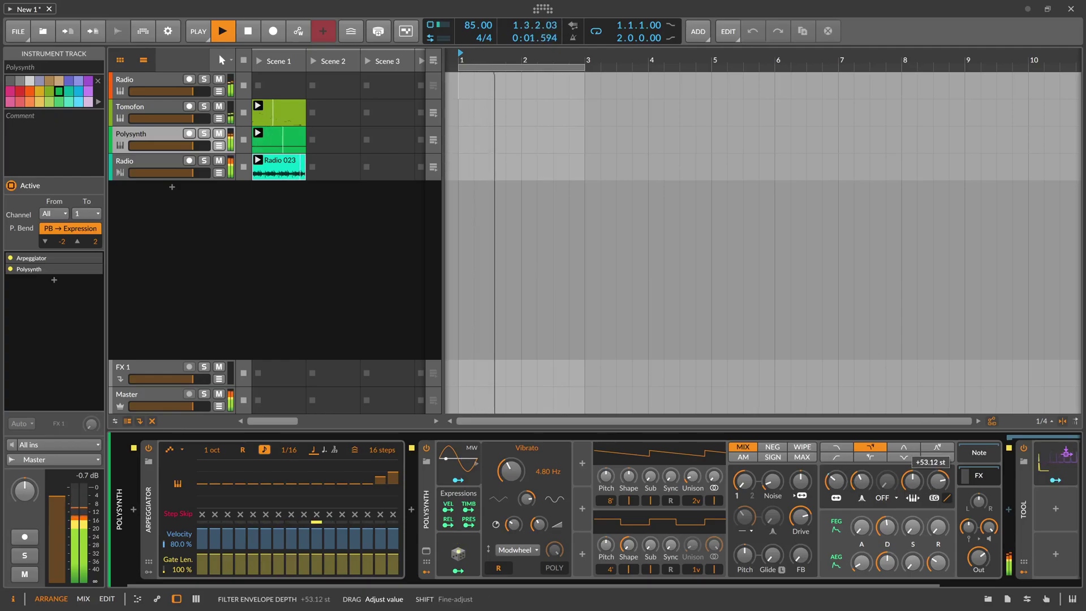
# Insert a Peak Limiter on the Master track and set its input gain to about -1.6 dB.
pyautogui.click(433, 318)
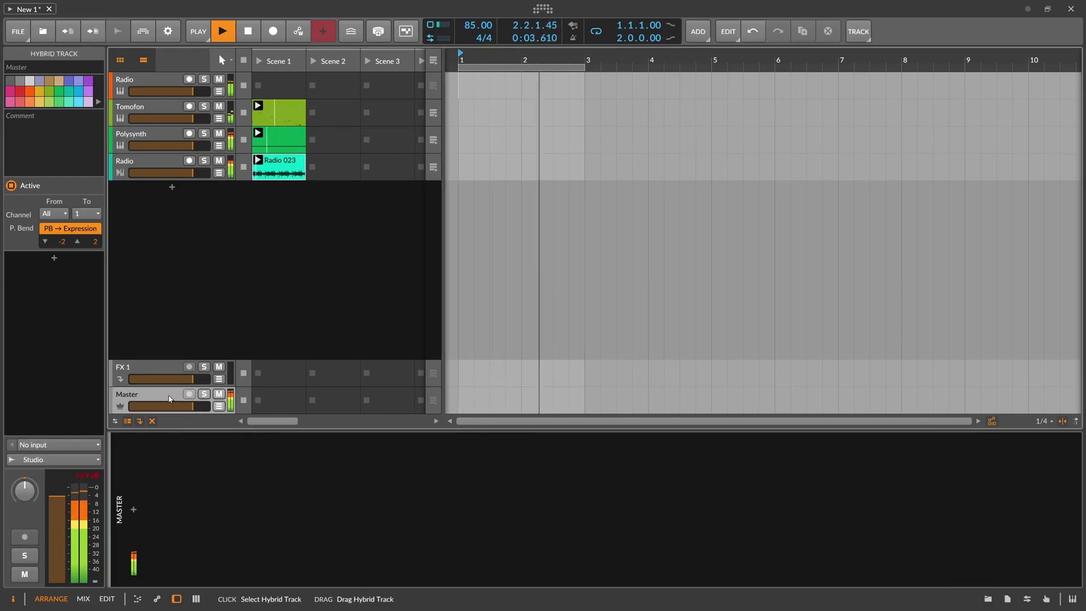
pyautogui.click(156, 515)
pyautogui.click(133, 509)
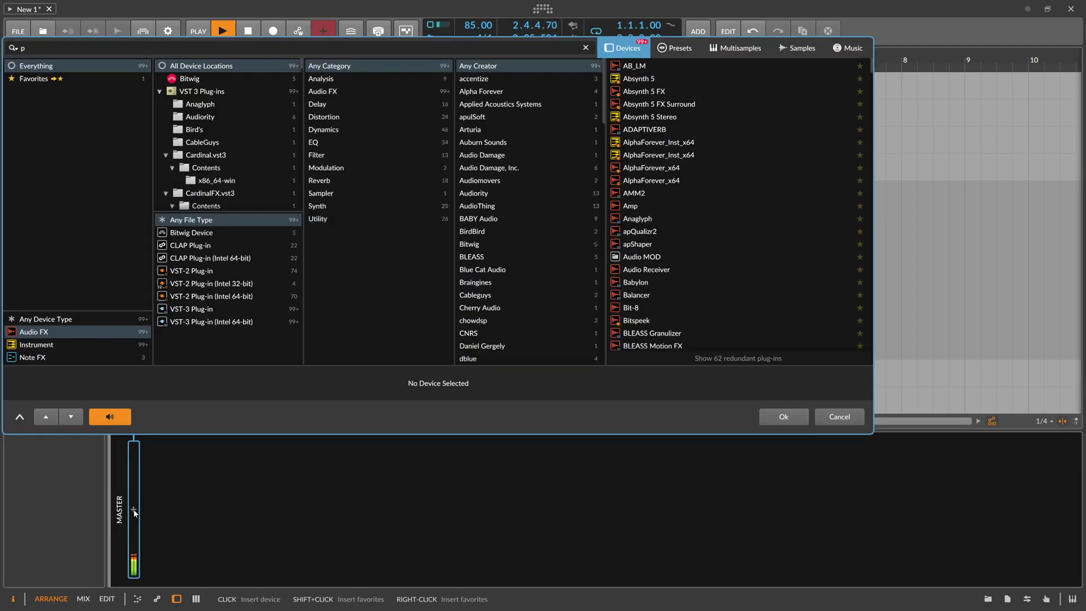
pyautogui.write('peak')
pyautogui.press('Return')
pyautogui.moveTo(178, 551); pyautogui.dragTo(178, 557)
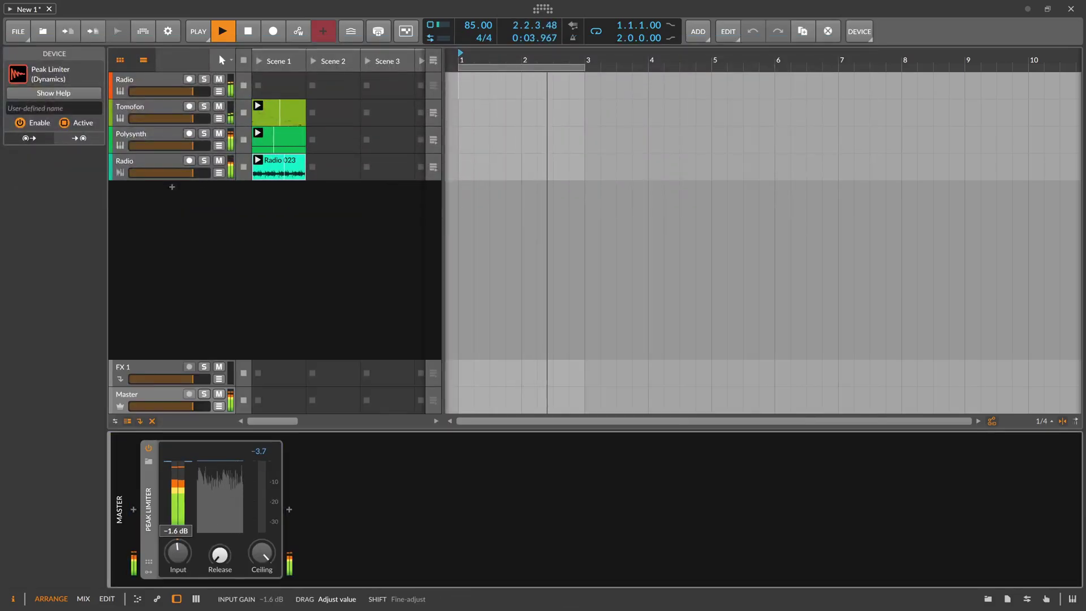
# Add a new instrument track below the Radio 023 track and load a Polymer synth on it.
pyautogui.click(186, 234)
pyautogui.doubleClick(185, 233)
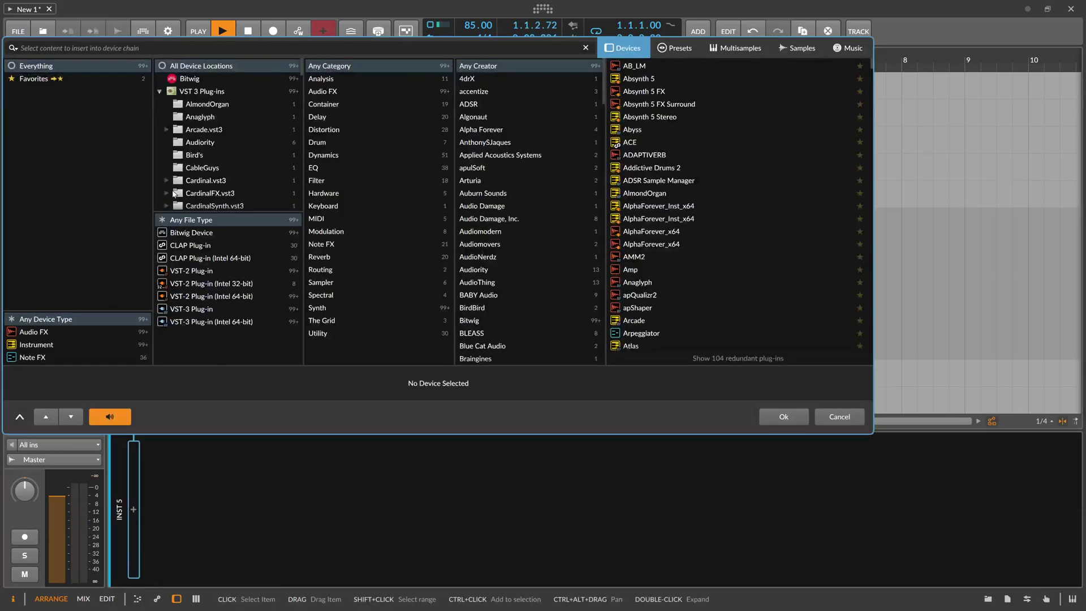
pyautogui.write('poly')
pyautogui.press('Down')
pyautogui.press('Down')
pyautogui.press('Down')
pyautogui.press('Down')
pyautogui.press('Down')
pyautogui.press('Up')
pyautogui.press('Up')
pyautogui.press('Up')
pyautogui.press('Up')
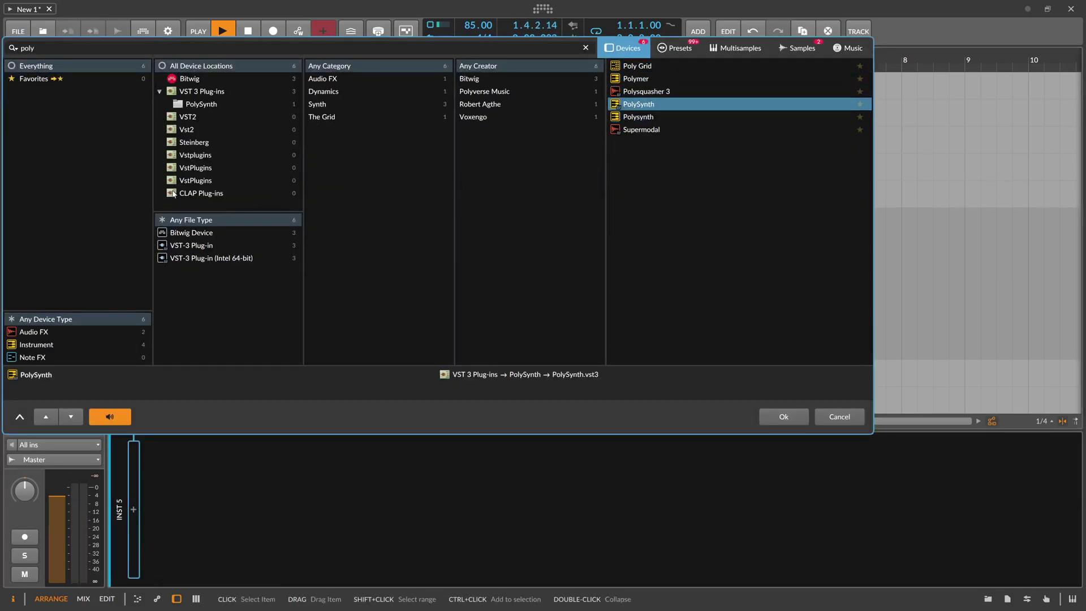
pyautogui.press('Down')
pyautogui.press('Return')
pyautogui.press('Return')
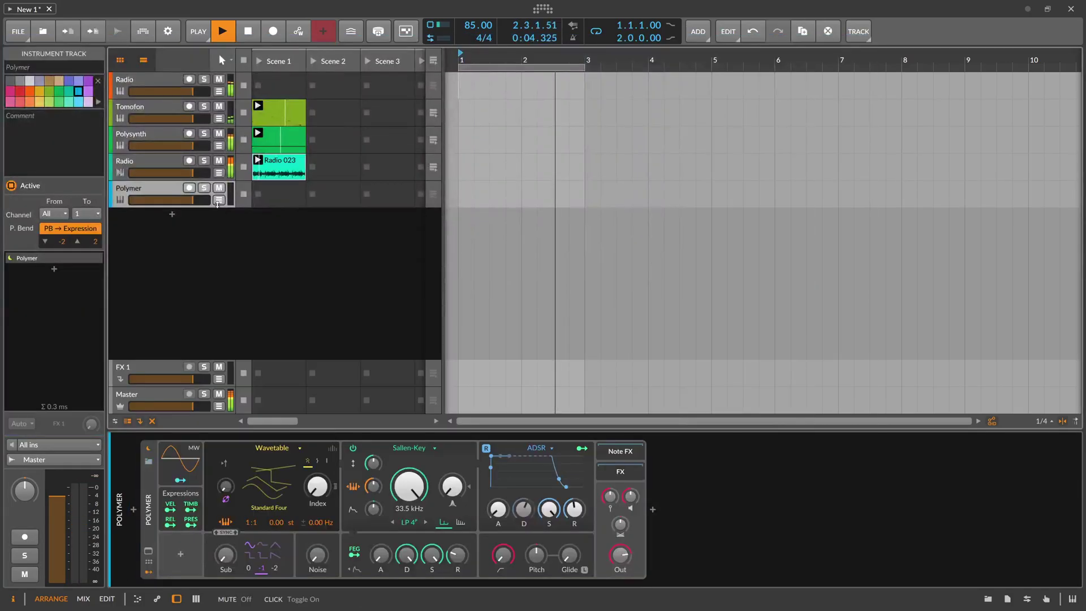
# Insert ValhallaSupermassive in the Polymer's FX chain and set its mix to about 45.6%.
pyautogui.click(653, 509)
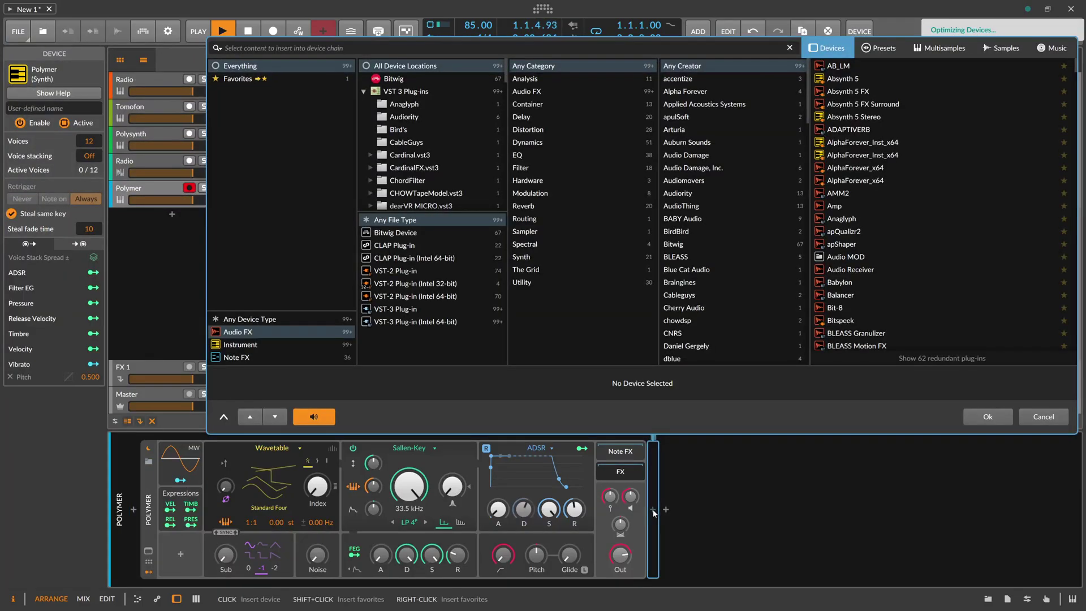
pyautogui.write('super')
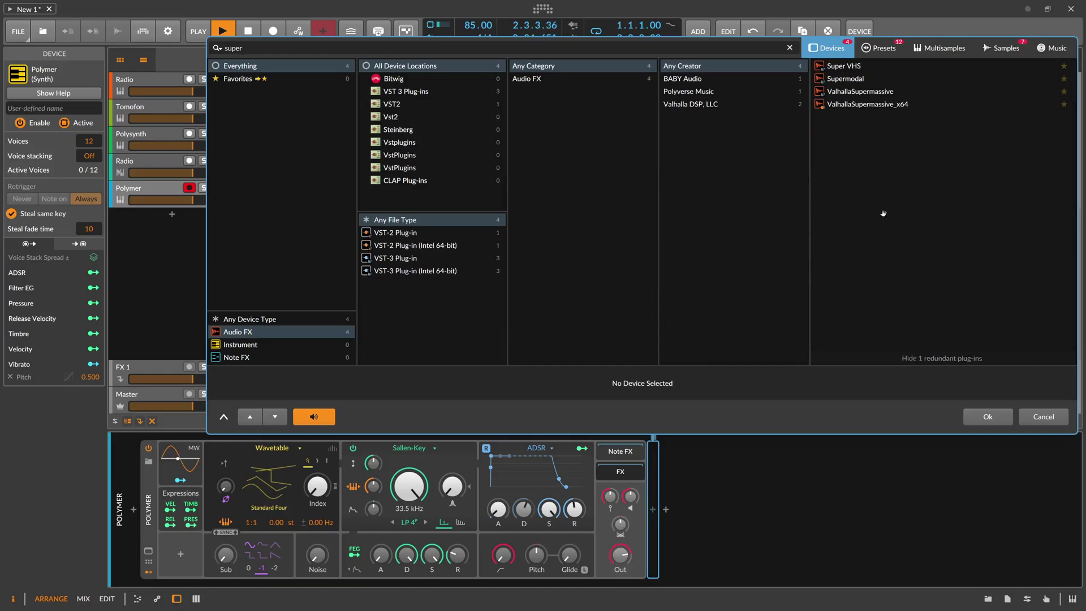
pyautogui.doubleClick(859, 91)
pyautogui.moveTo(404, 278); pyautogui.dragTo(403, 273)
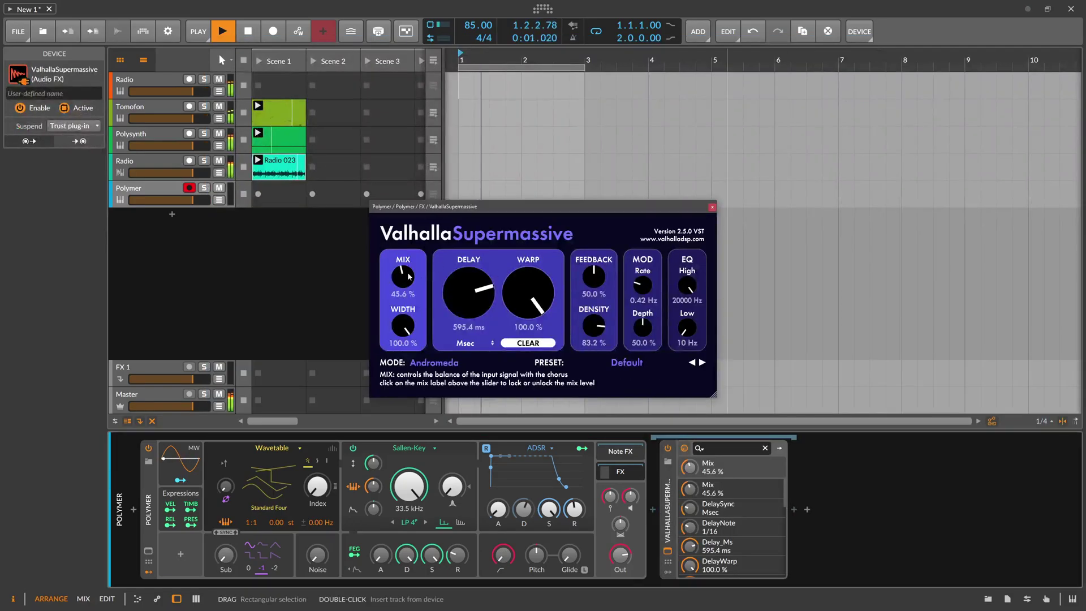
pyautogui.moveTo(454, 207); pyautogui.dragTo(529, 186)
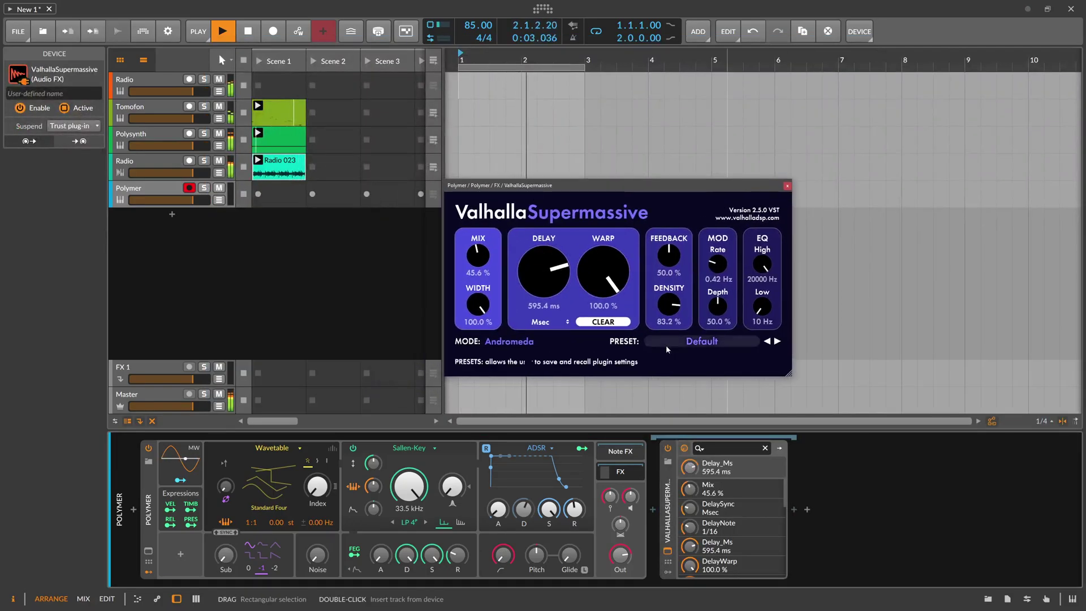
# Load the Splashy Synth preset from the large reverbs in ValhallaSupermassive.
pyautogui.click(701, 341)
pyautogui.moveTo(729, 454)
pyautogui.moveTo(759, 444)
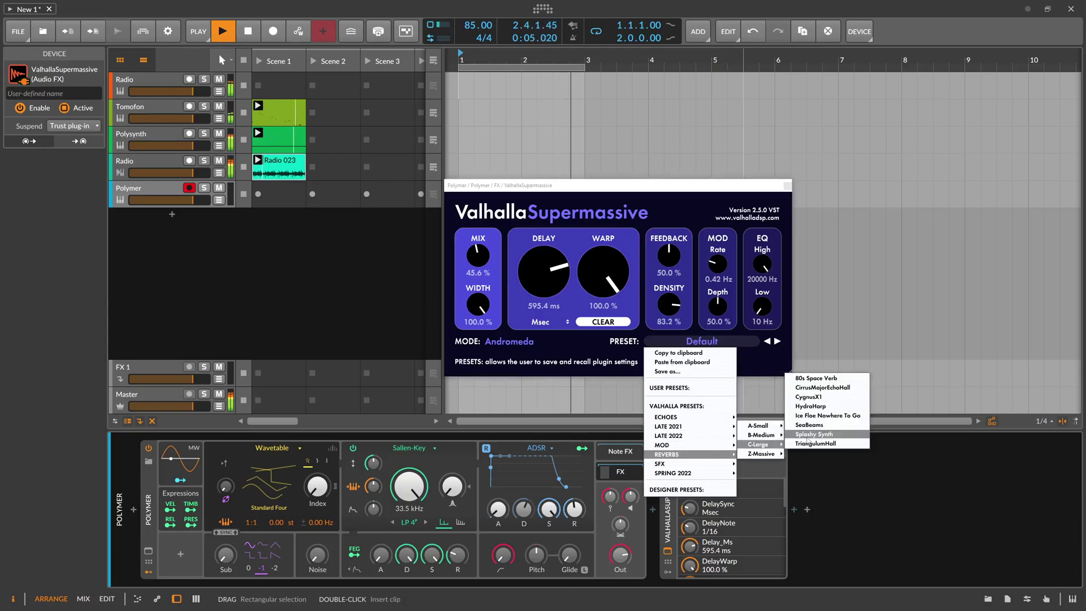
pyautogui.click(810, 435)
# Shape the Polymer sound with a 262 Hz filter cutoff, 16 unison voices and a lower envelope sustain.
pyautogui.click(204, 189)
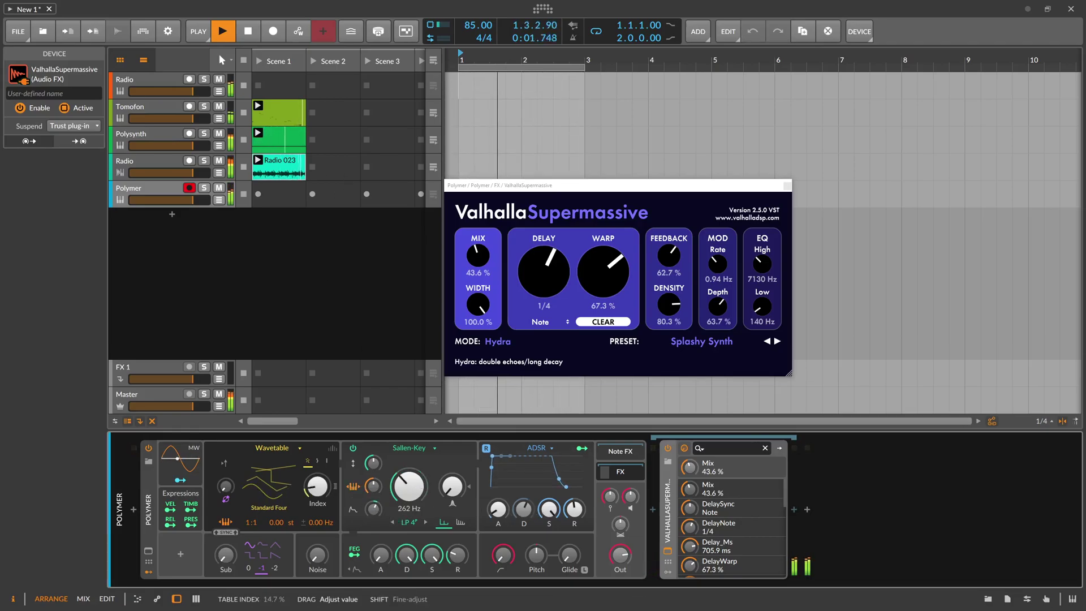
pyautogui.click(333, 448)
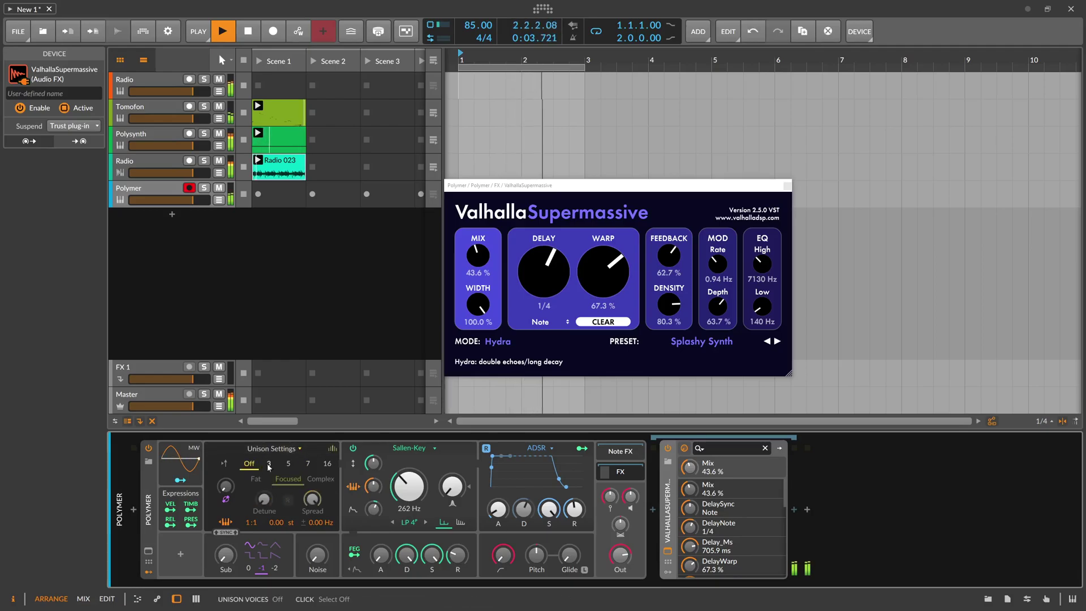
pyautogui.click(328, 465)
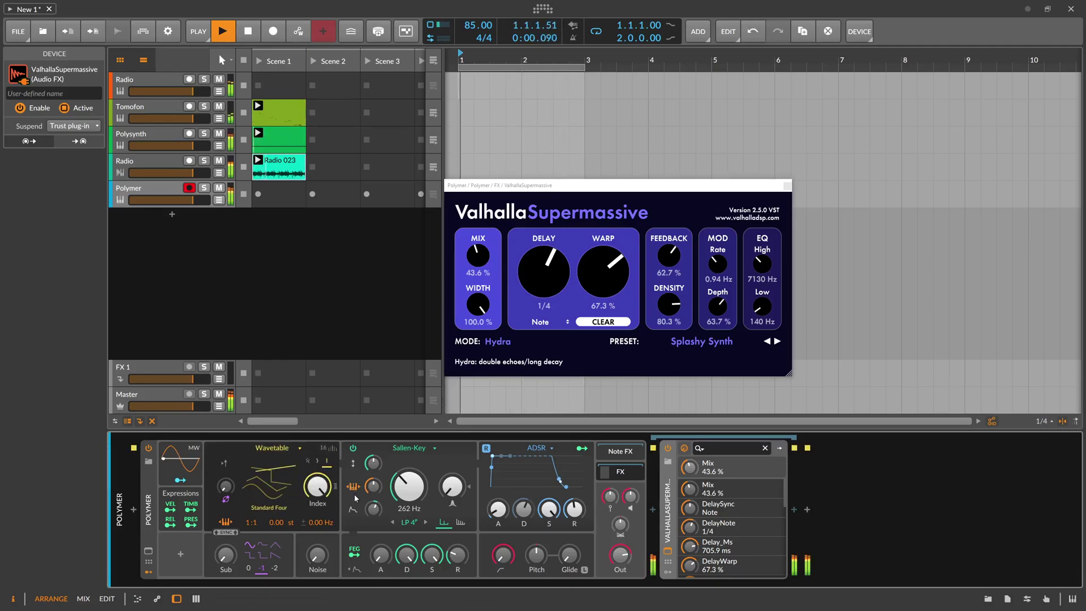
pyautogui.moveTo(548, 510); pyautogui.dragTo(549, 540)
# Show the Polymer's Vibrato modulator settings and switch its level control source to Manual.
pyautogui.click(198, 463)
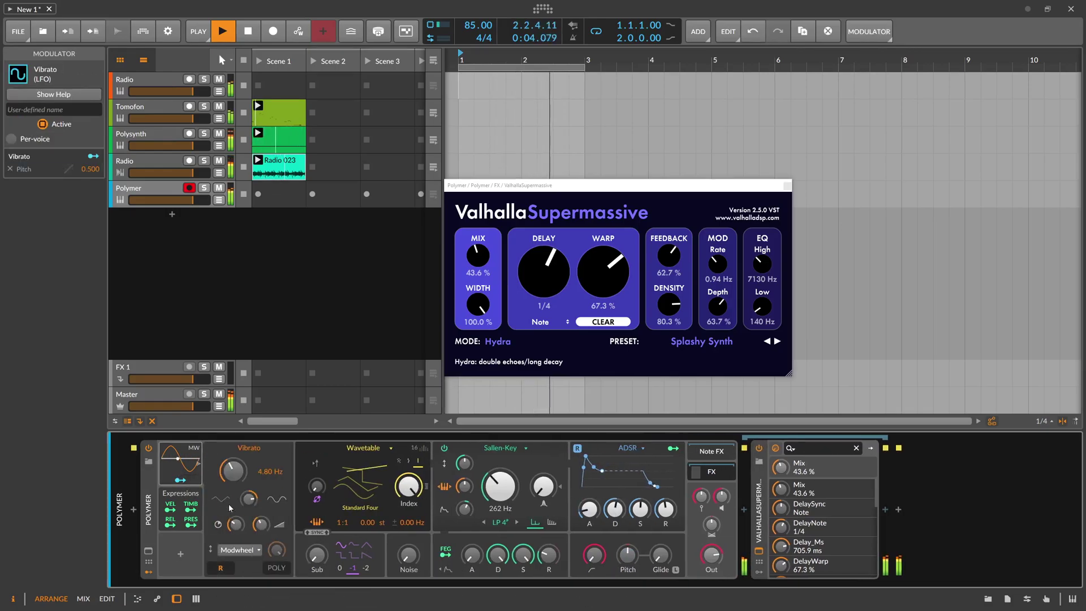
pyautogui.click(243, 550)
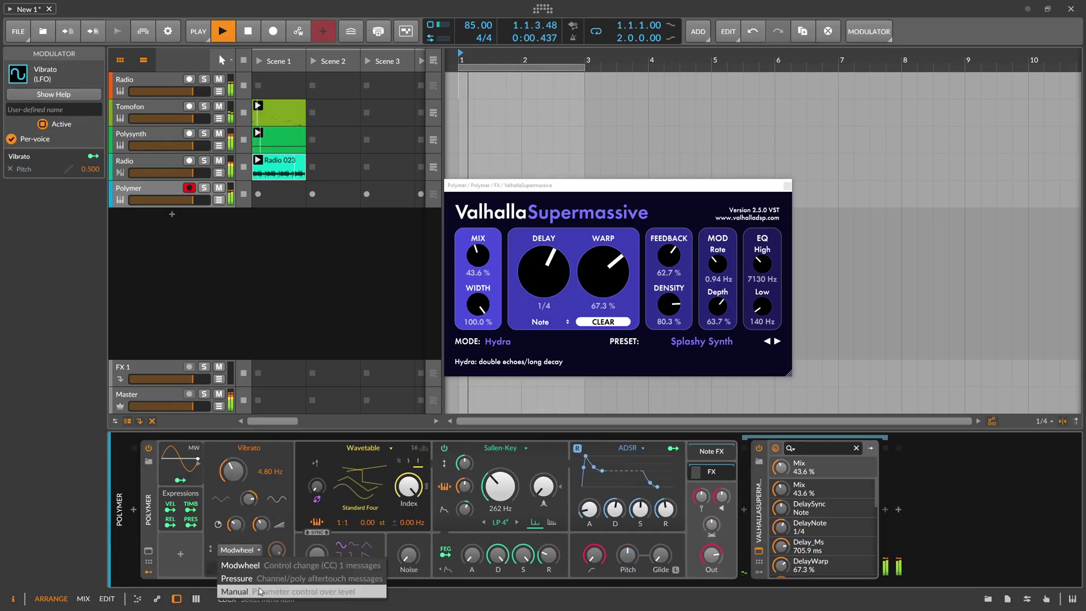
pyautogui.click(232, 594)
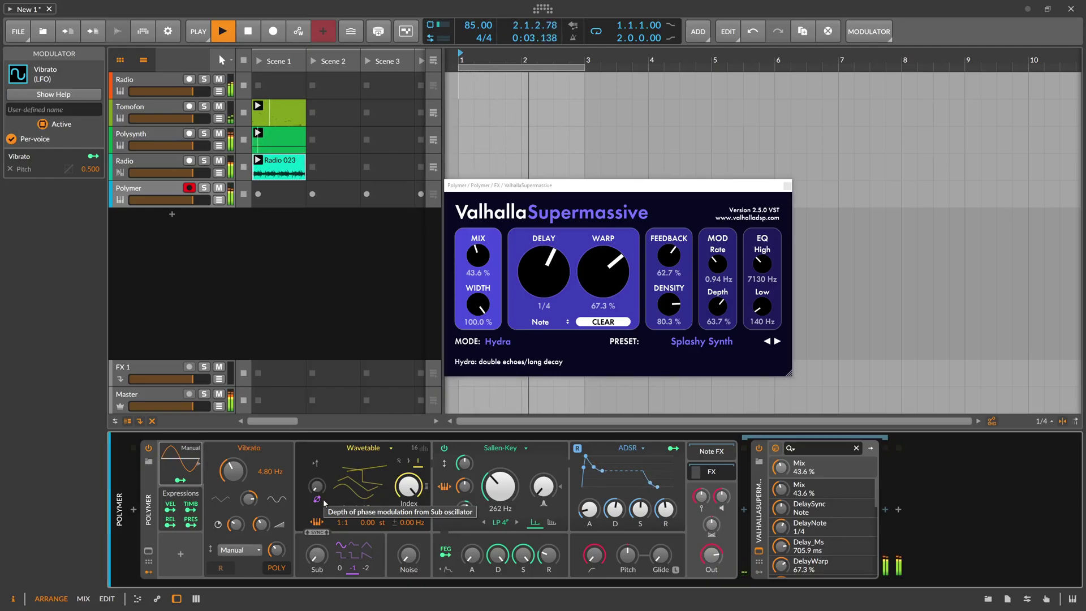
# Replace the Polymer device on the last instrument track with the Pianoteq 8 STAGE plug-in.
pyautogui.click(148, 508)
pyautogui.press('Delete')
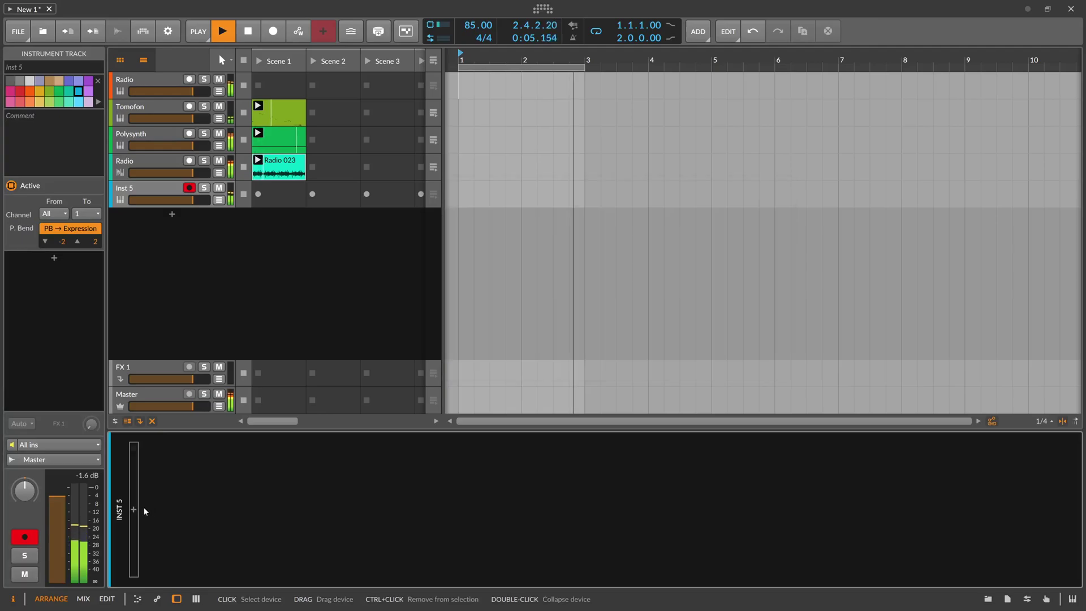
pyautogui.click(136, 511)
pyautogui.write('poly')
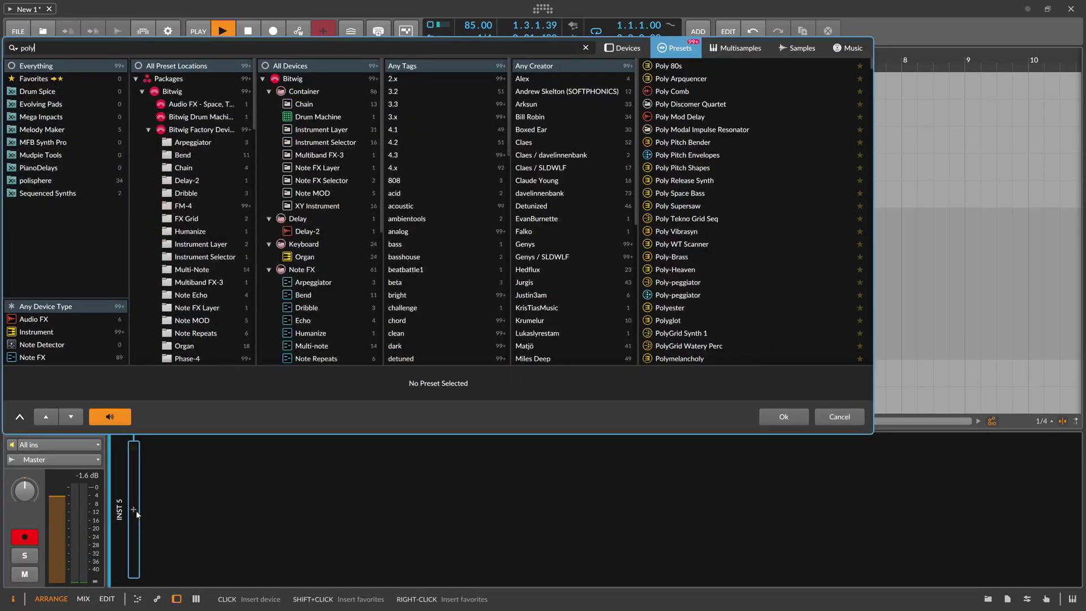
pyautogui.write('stage')
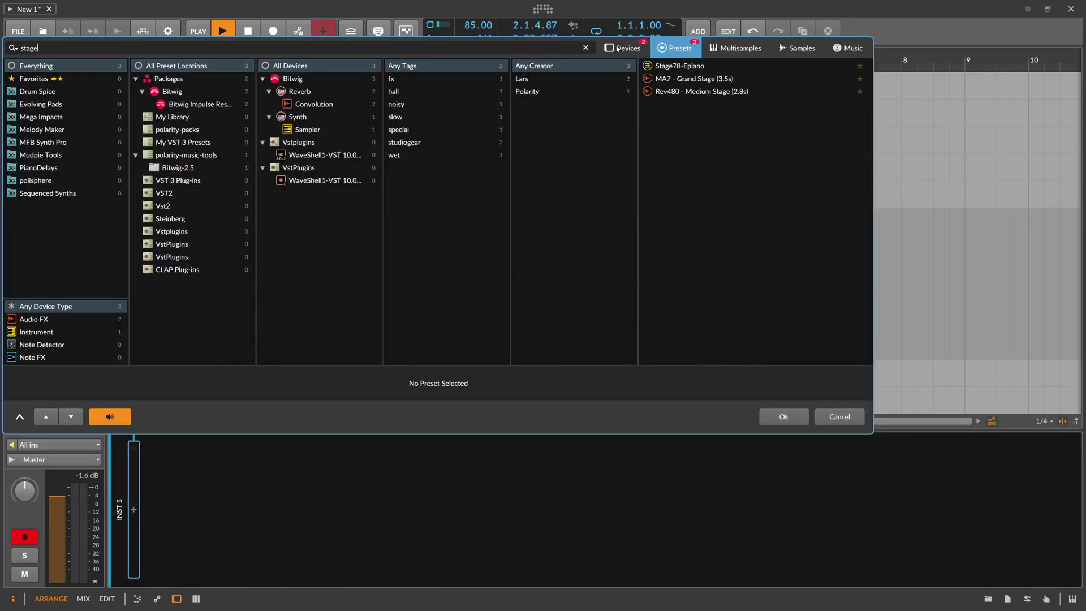
pyautogui.click(617, 49)
pyautogui.doubleClick(650, 77)
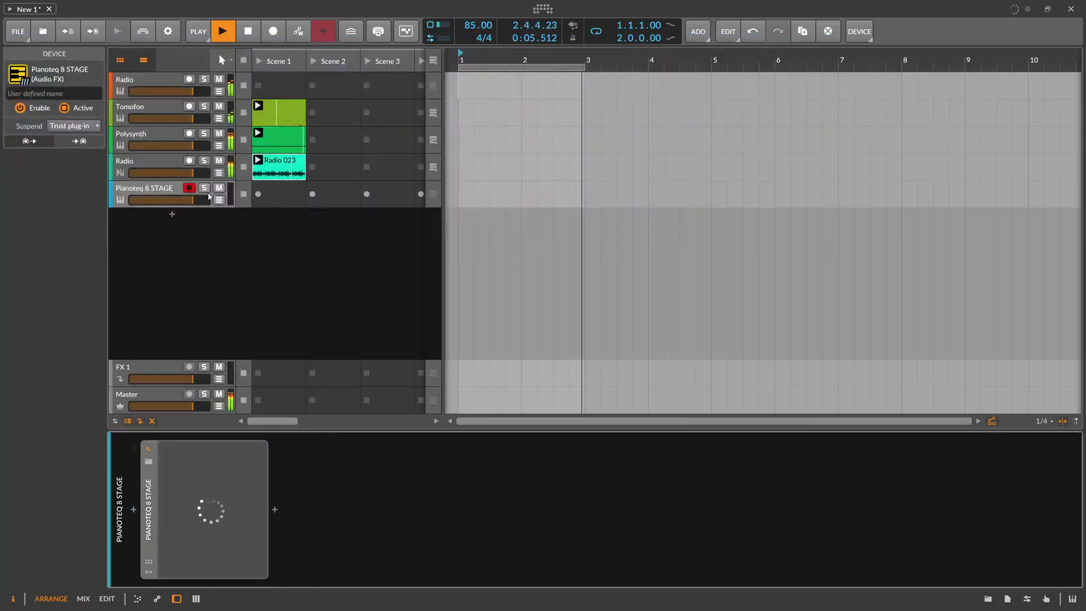
# Copy the Tomofon track's ValhallaSupermassive reverb onto the Pianoteq 8 STAGE track.
pyautogui.click(177, 190)
pyautogui.click(170, 162)
pyautogui.click(291, 513)
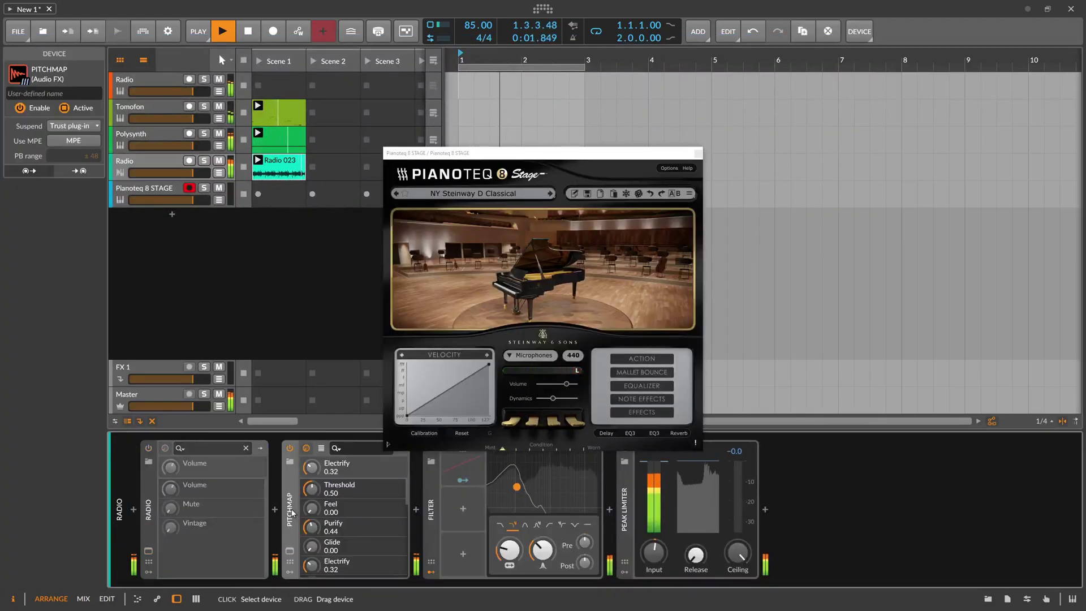
pyautogui.click(214, 148)
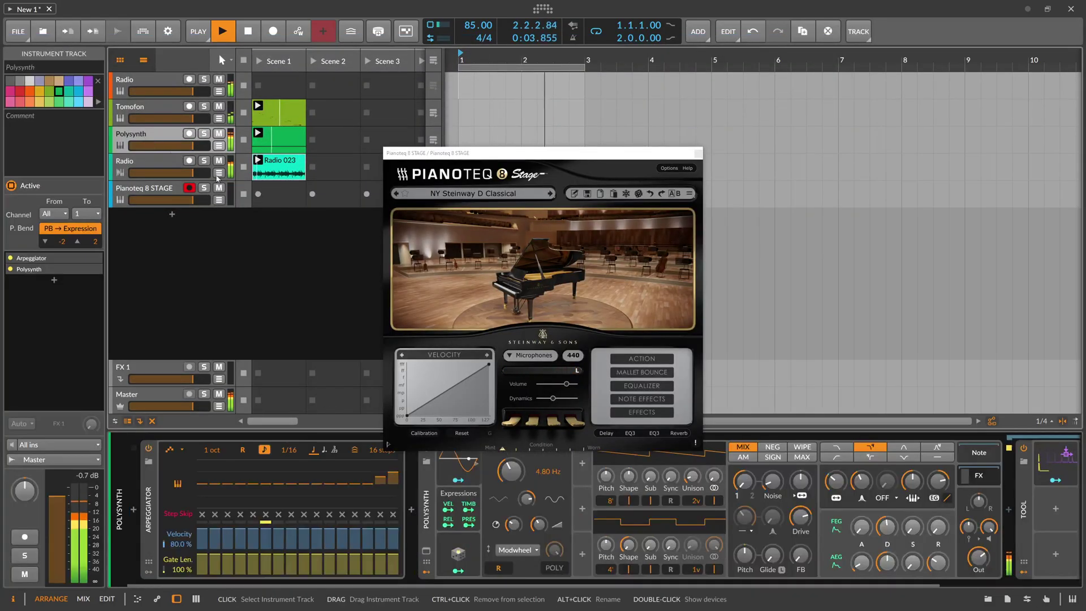
pyautogui.hscroll(3, 1017, 567)
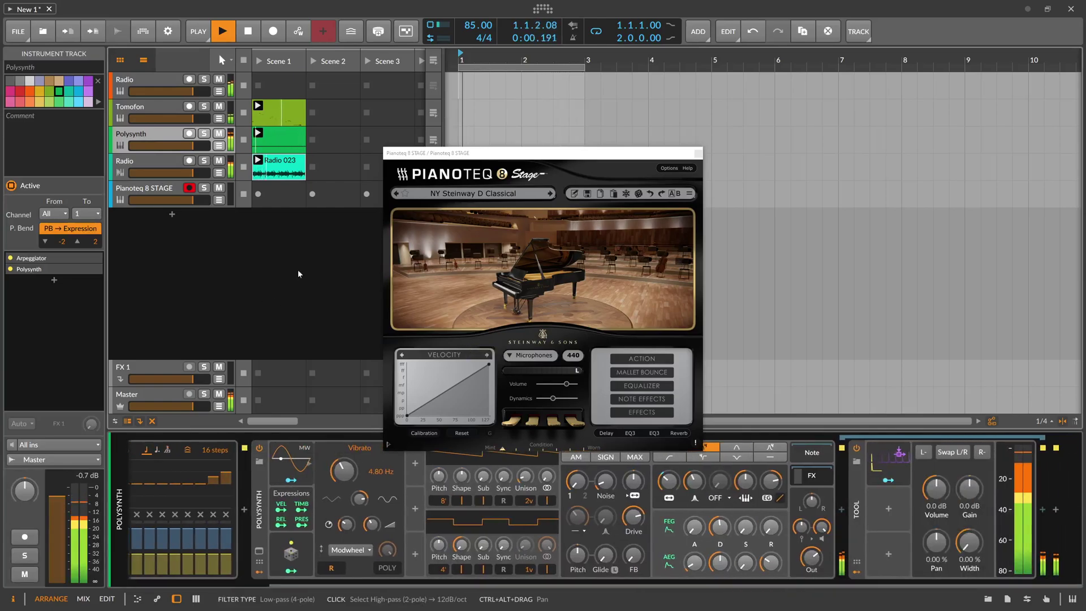
pyautogui.click(129, 110)
pyautogui.moveTo(293, 503); pyautogui.dragTo(162, 198)
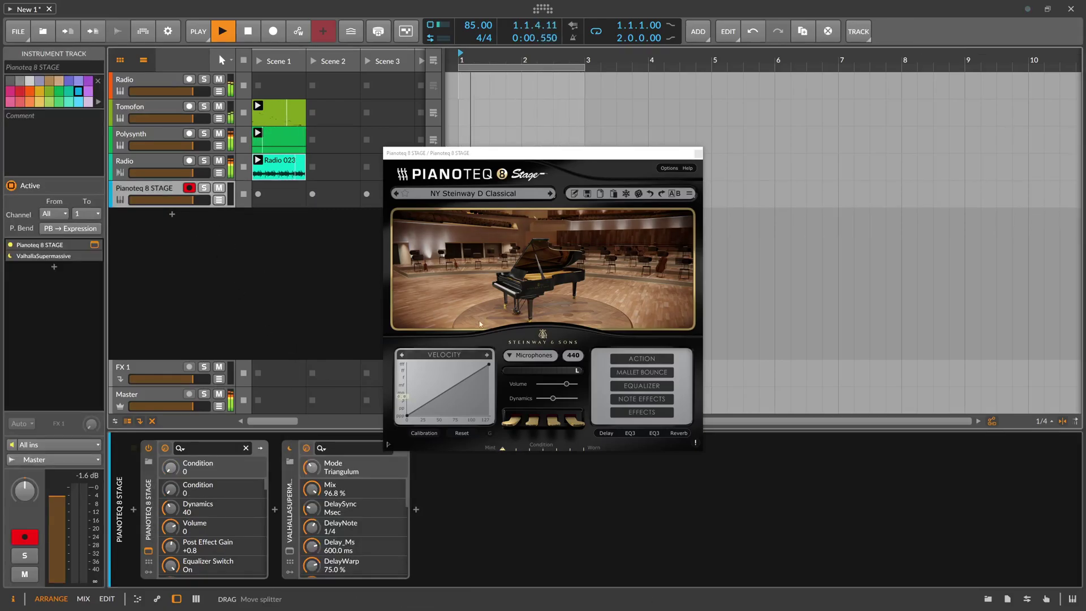
# Try the HB Steinway D Felt I preset in Pianoteq with its output volume raised to +7.8.
pyautogui.click(455, 195)
pyautogui.click(469, 227)
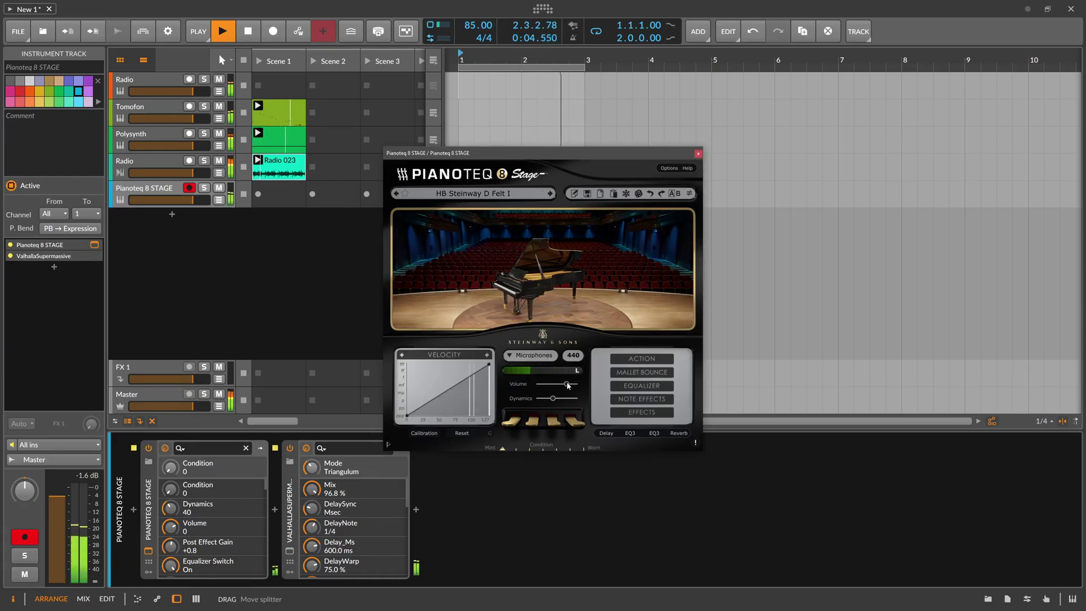
pyautogui.moveTo(566, 384); pyautogui.dragTo(570, 385)
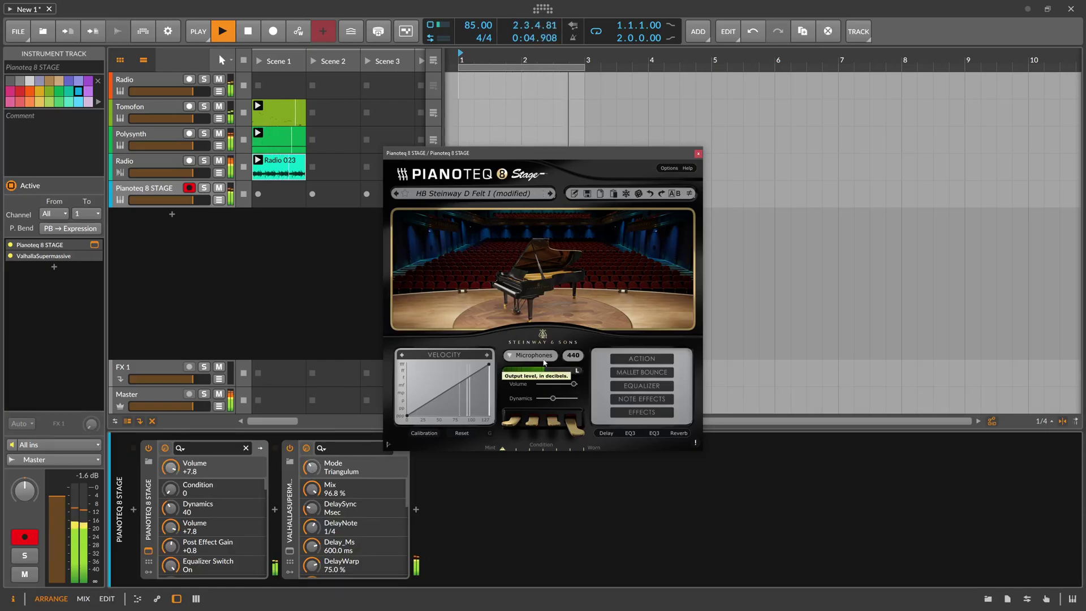
# Set the Pianoteq track's ValhallaSupermassive mix to 68.4% and load the MKII Soft preset in Pianoteq.
pyautogui.click(291, 550)
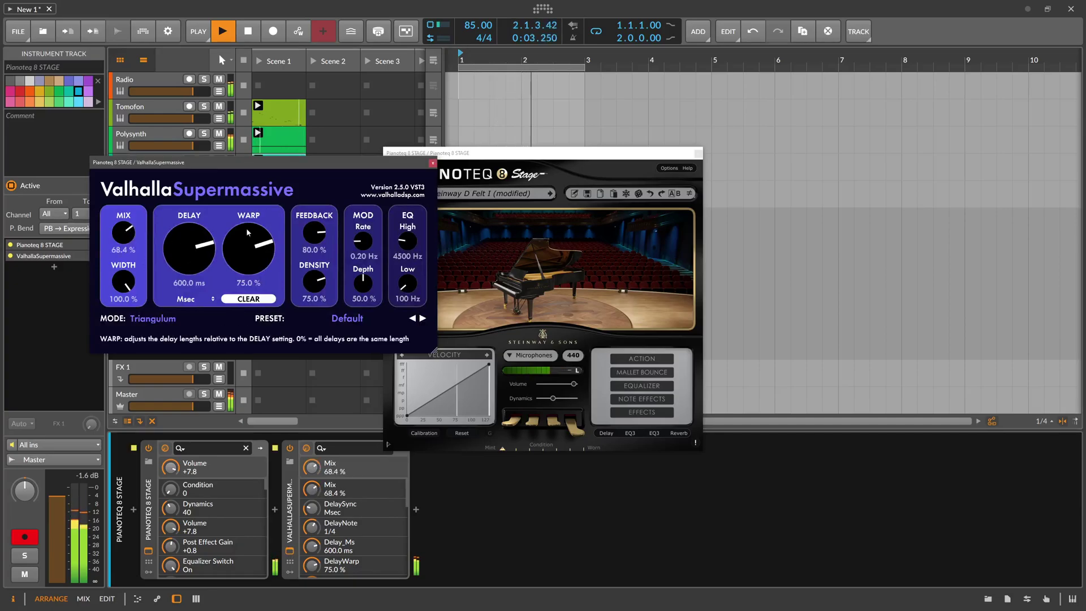
pyautogui.click(468, 193)
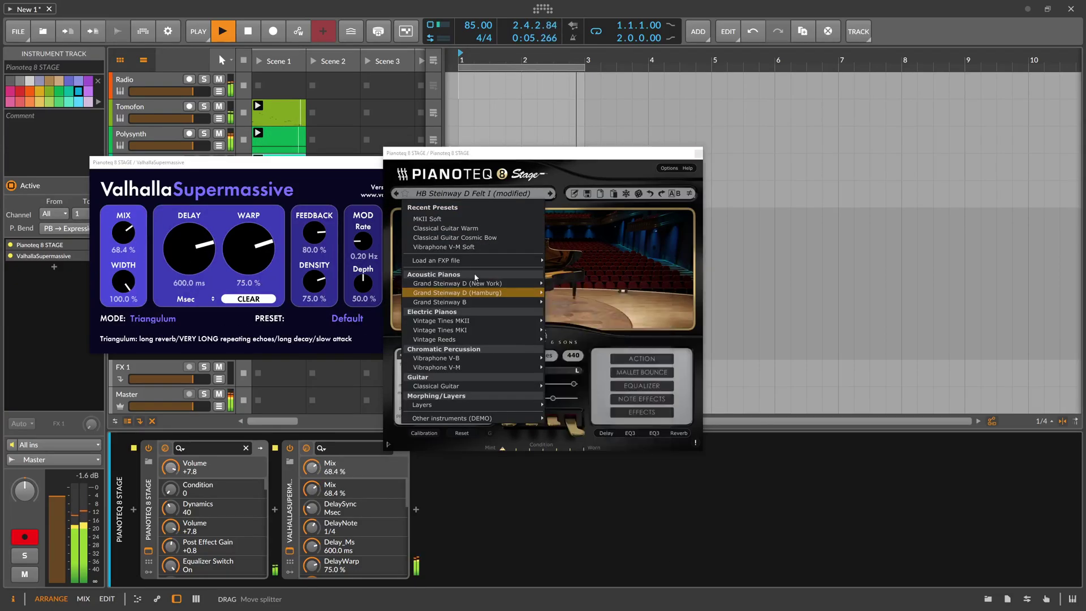
pyautogui.click(467, 220)
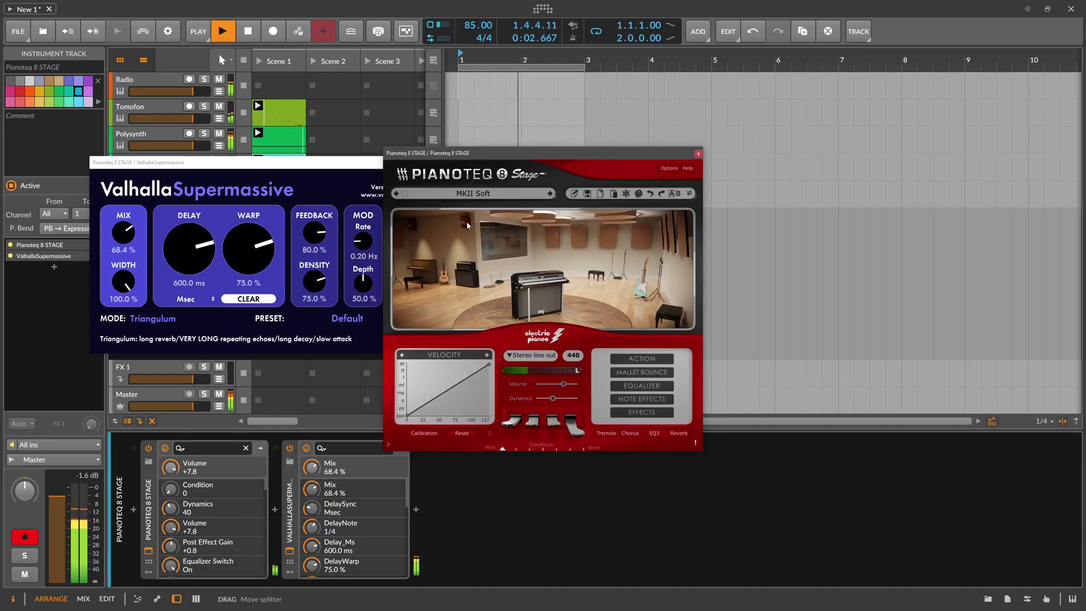
pyautogui.click(368, 172)
pyautogui.click(432, 164)
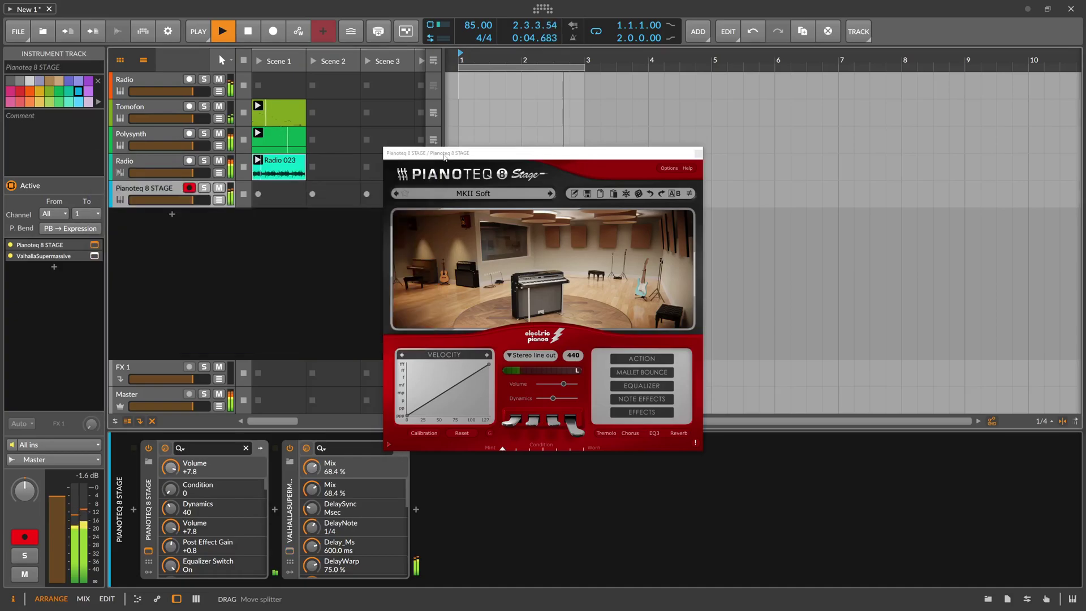
pyautogui.click(721, 154)
# Lower the Master track's volume and show the Radio plug-in window of the first Radio track over the arranger.
pyautogui.click(189, 93)
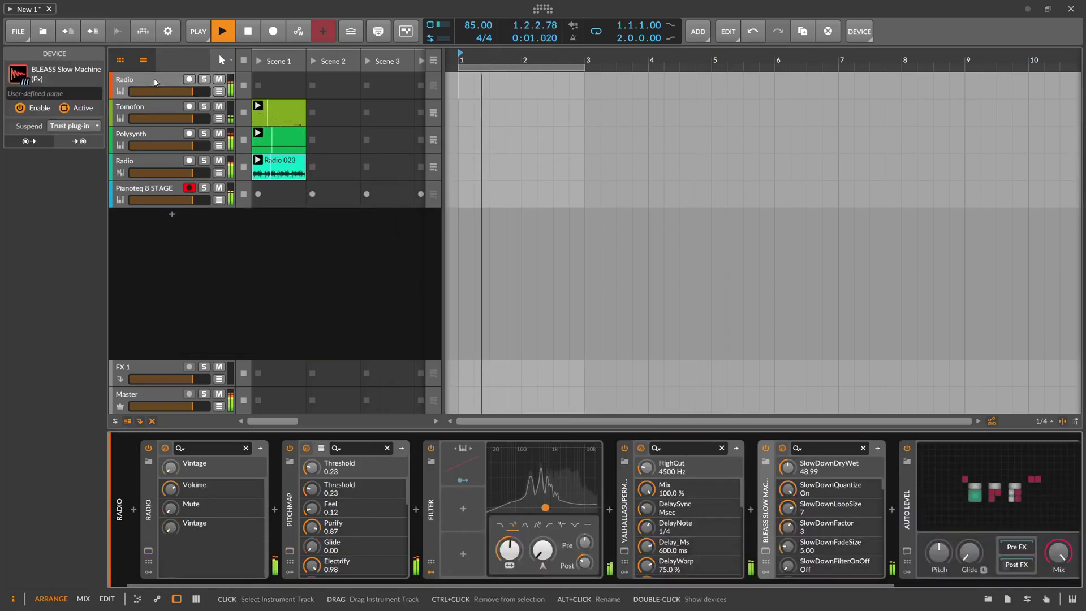
pyautogui.moveTo(193, 406); pyautogui.dragTo(175, 406)
pyautogui.moveTo(659, 93); pyautogui.dragTo(579, 116)
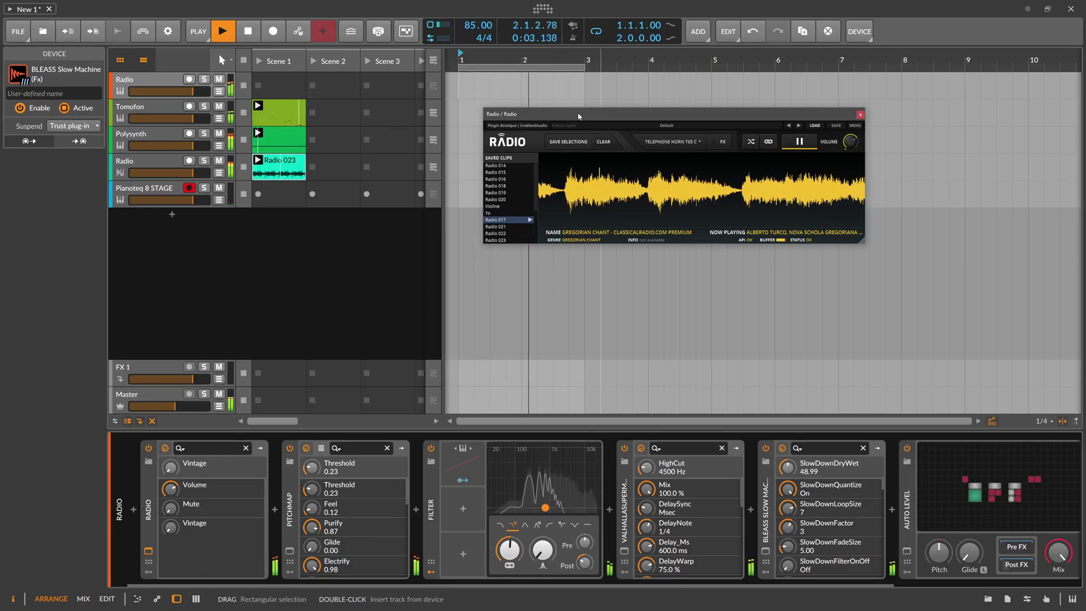
pyautogui.moveTo(594, 118); pyautogui.dragTo(571, 120)
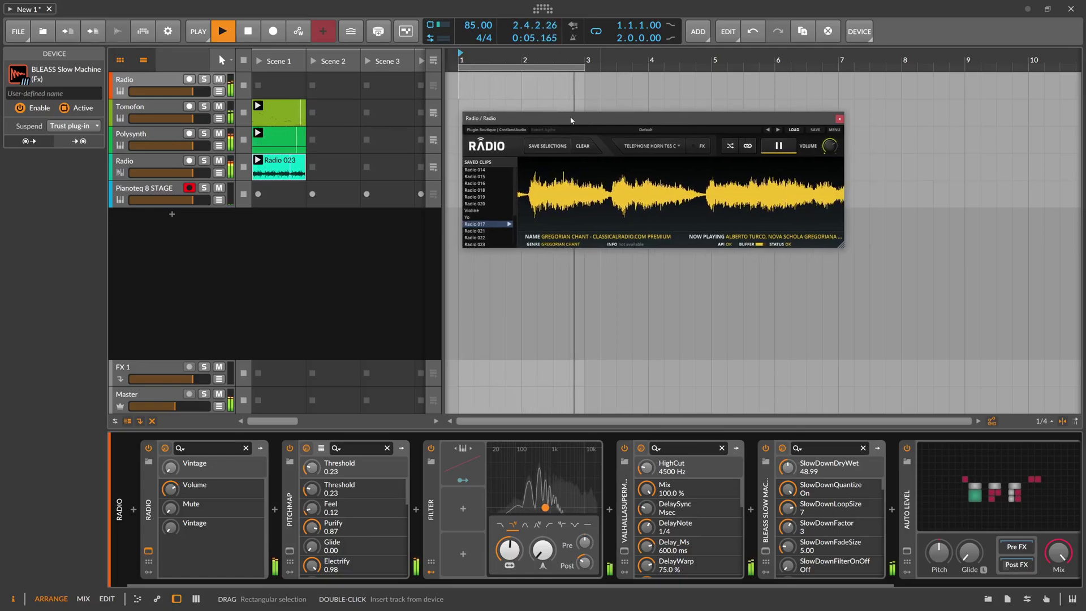